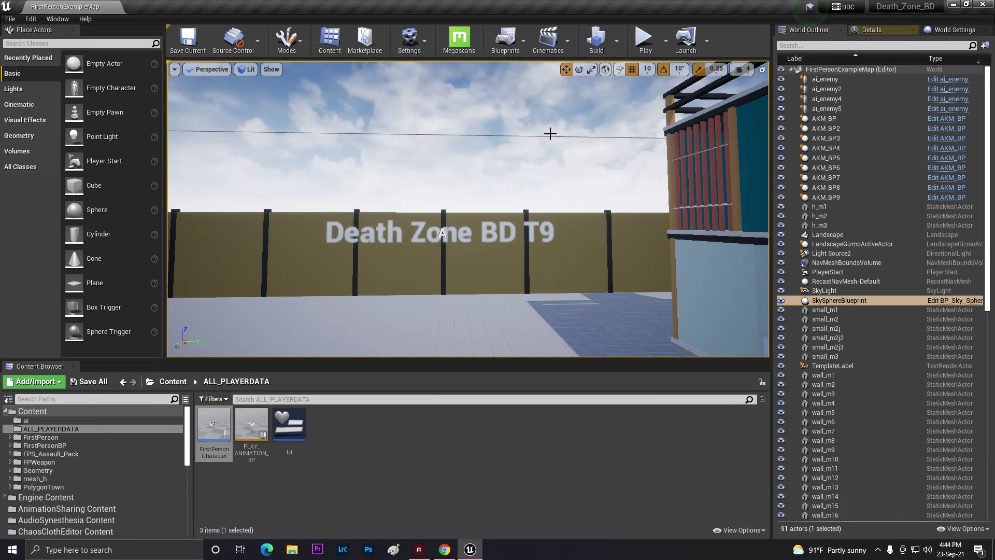
Open the ai_enemy blueprint from the ai content folder
{"action": "left_click", "coordinate": [49, 415]}
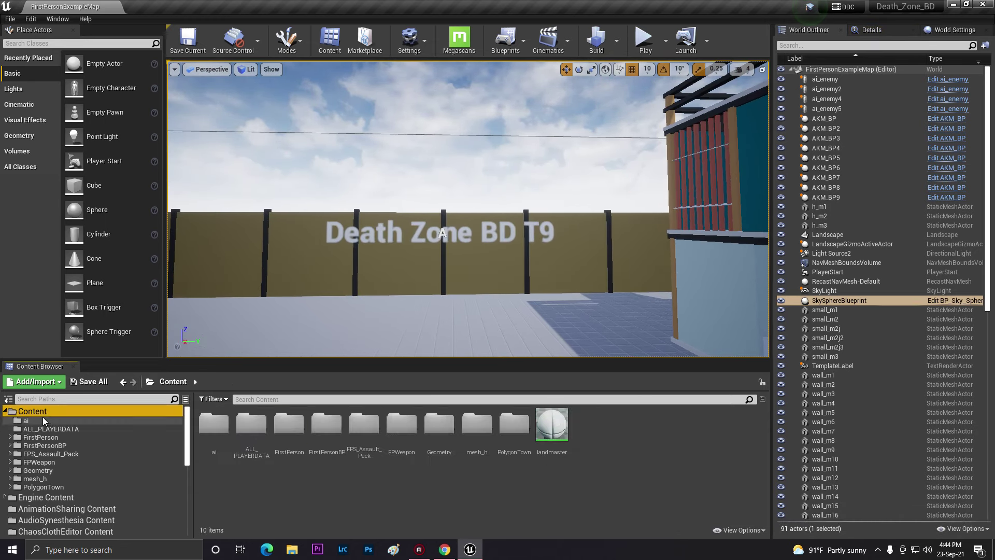
{"action": "left_click", "coordinate": [42, 420]}
{"action": "double_click", "coordinate": [212, 418]}
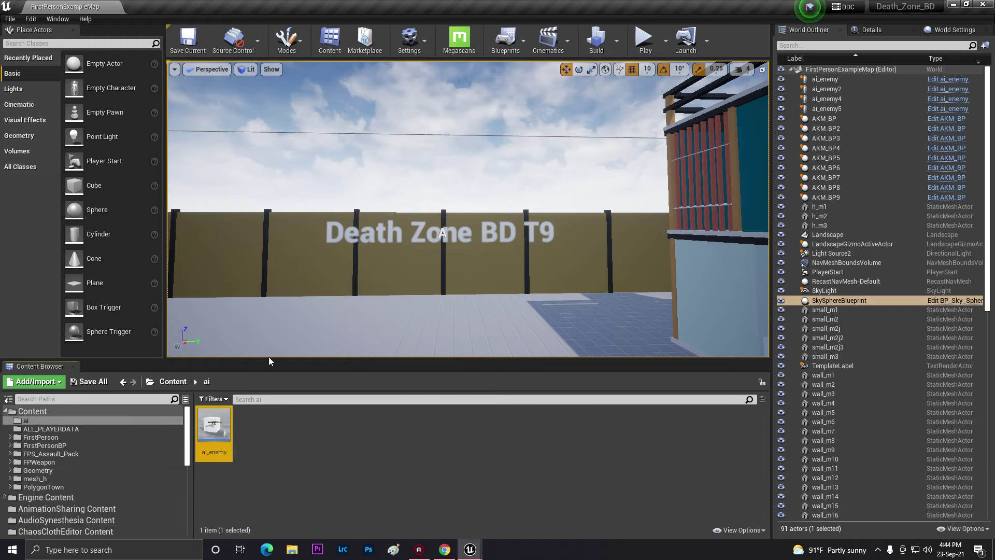
{"action": "scroll", "coordinate": [329, 247], "scroll_direction": "down", "scroll_amount": 3}
{"action": "scroll", "coordinate": [353, 207], "scroll_direction": "up", "scroll_amount": 4}
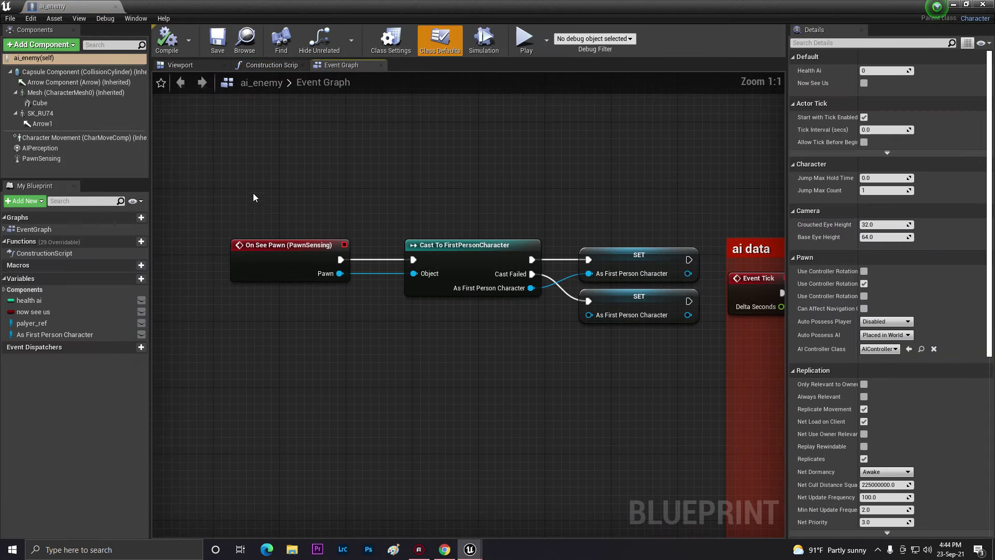
Examine the On See Pawn event, its Cast To FirstPersonCharacter and the two As First Person Character SET nodes
{"action": "left_click", "coordinate": [440, 262]}
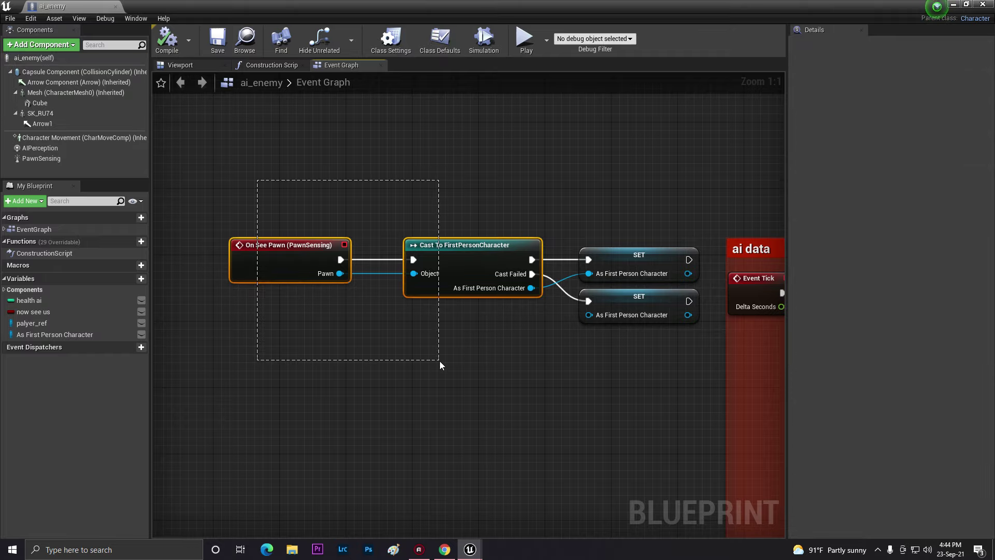
{"action": "left_click_drag", "start_coordinate": [311, 166], "coordinate": [310, 302]}
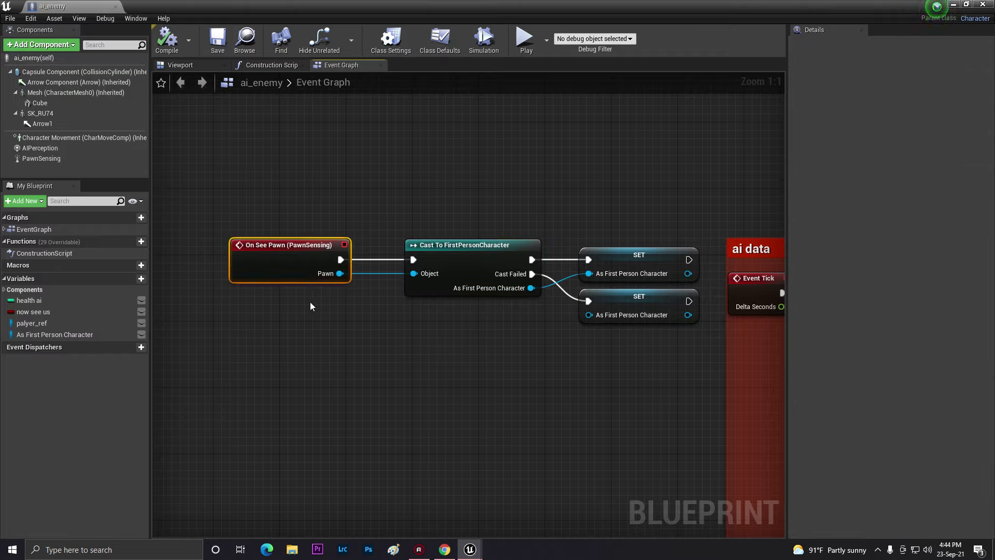
{"action": "right_click_drag", "start_coordinate": [479, 318], "coordinate": [342, 311]}
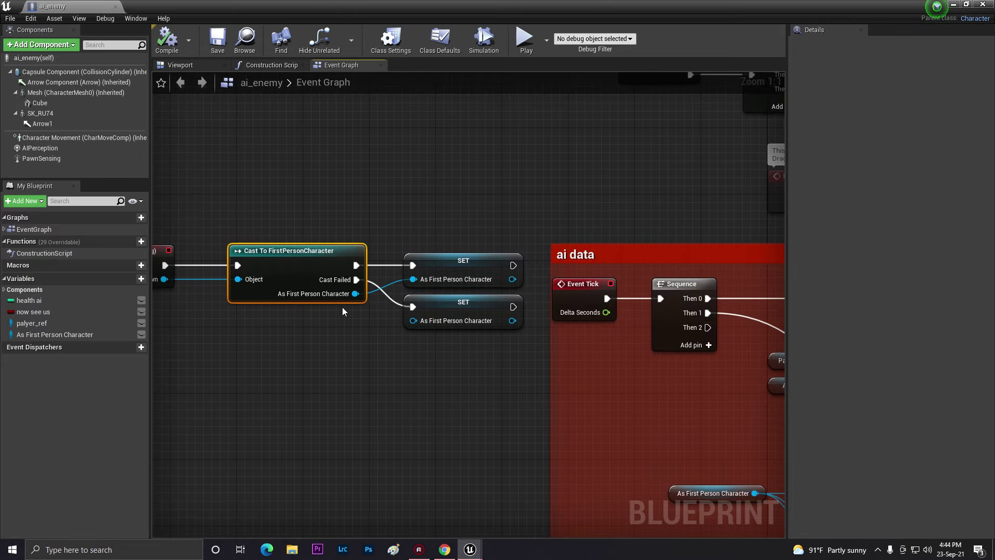
{"action": "left_click", "coordinate": [449, 266]}
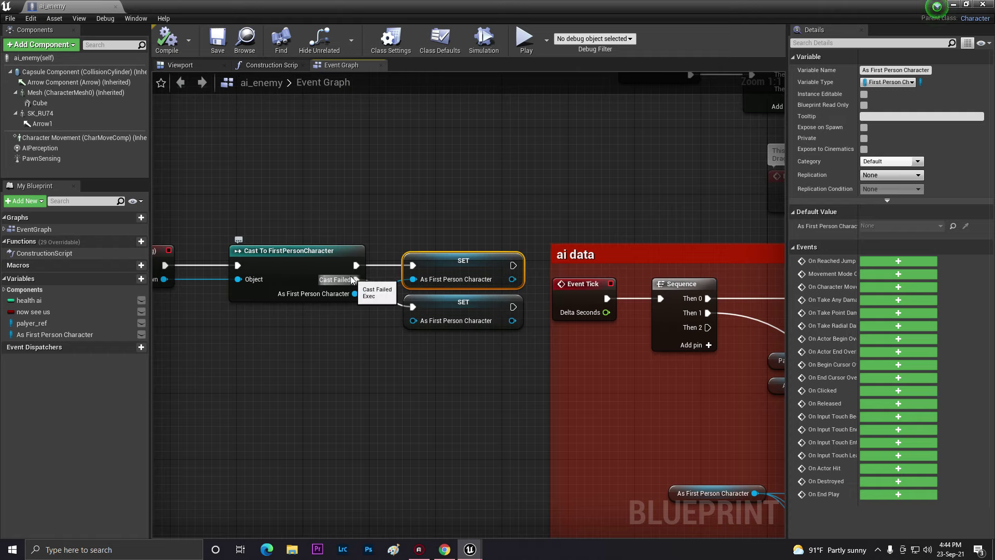
{"action": "left_click", "coordinate": [467, 313]}
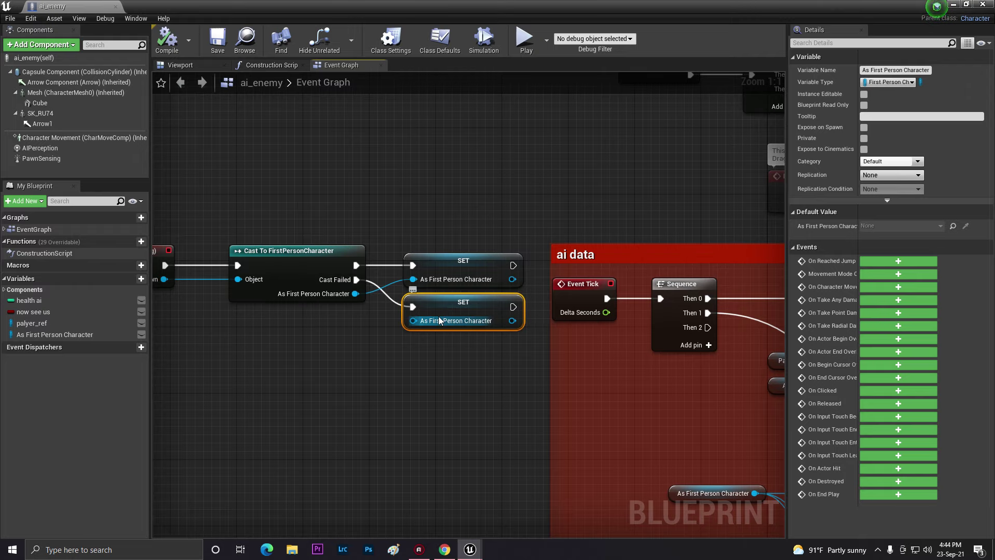
Examine the Event Tick logic in the ai data comment, from the Sequence to Is Valid and its As First Person Character input
{"action": "scroll", "coordinate": [487, 362], "scroll_direction": "down", "scroll_amount": 4}
{"action": "right_click_drag", "start_coordinate": [485, 360], "coordinate": [305, 151]}
{"action": "scroll", "coordinate": [320, 192], "scroll_direction": "up", "scroll_amount": 1}
{"action": "scroll", "coordinate": [413, 331], "scroll_direction": "up", "scroll_amount": 1}
{"action": "right_click_drag", "start_coordinate": [406, 199], "coordinate": [265, 244]}
{"action": "scroll", "coordinate": [413, 331], "scroll_direction": "up", "scroll_amount": 2}
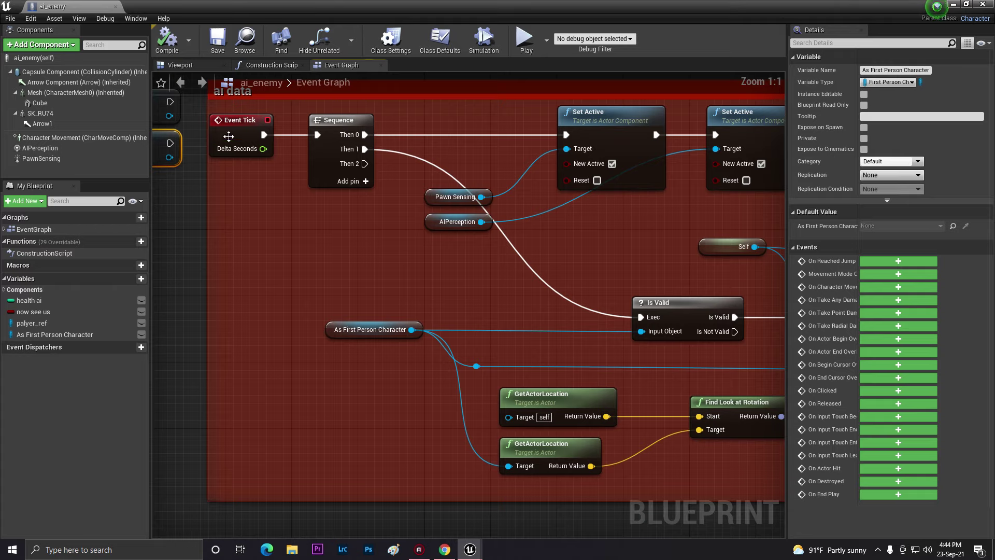
{"action": "left_click", "coordinate": [229, 135]}
{"action": "right_click_drag", "start_coordinate": [385, 194], "coordinate": [272, 217]}
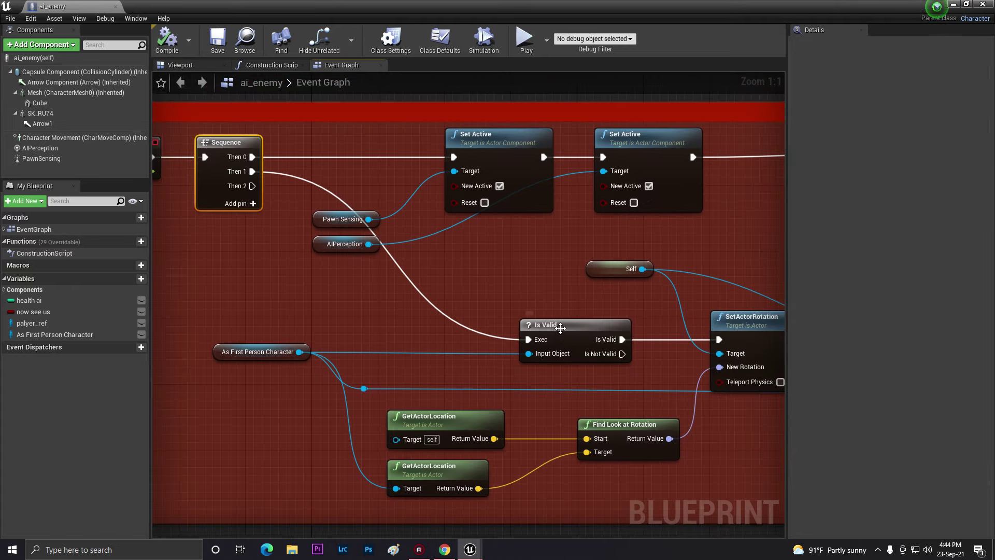
{"action": "left_click", "coordinate": [561, 328]}
{"action": "right_click_drag", "start_coordinate": [547, 345], "coordinate": [497, 290]}
{"action": "right_click_drag", "start_coordinate": [199, 289], "coordinate": [386, 287]}
{"action": "left_click", "coordinate": [385, 292]}
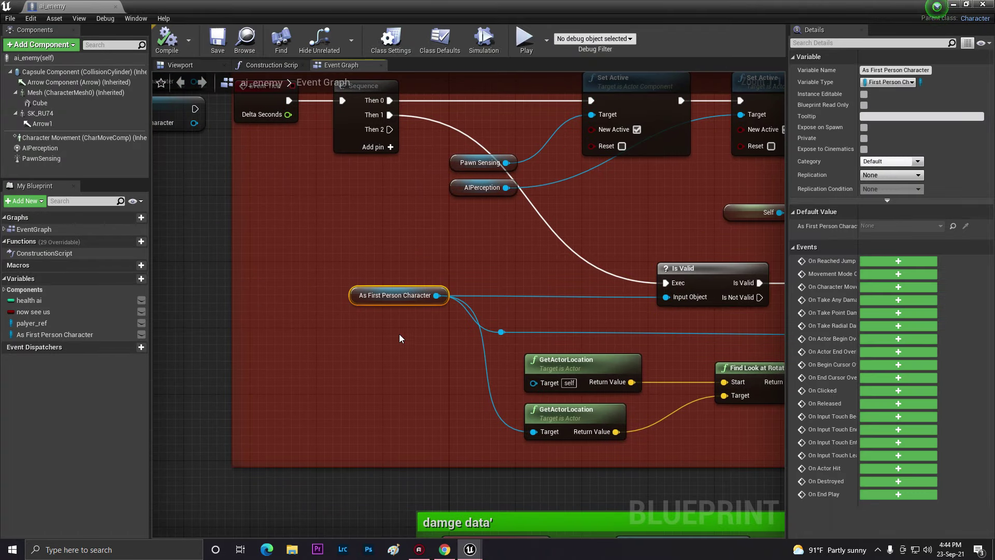
Trace the As First Person Character reference through Find Look at Rotation and SetActorRotation to the AI MoveTo target actor
{"action": "right_click_drag", "start_coordinate": [700, 289], "coordinate": [383, 318]}
{"action": "left_click", "coordinate": [604, 293]}
{"action": "left_click", "coordinate": [575, 311]}
{"action": "right_click_drag", "start_coordinate": [705, 346], "coordinate": [479, 307]}
{"action": "right_click_drag", "start_coordinate": [156, 331], "coordinate": [462, 301]}
{"action": "right_click_drag", "start_coordinate": [705, 313], "coordinate": [480, 297]}
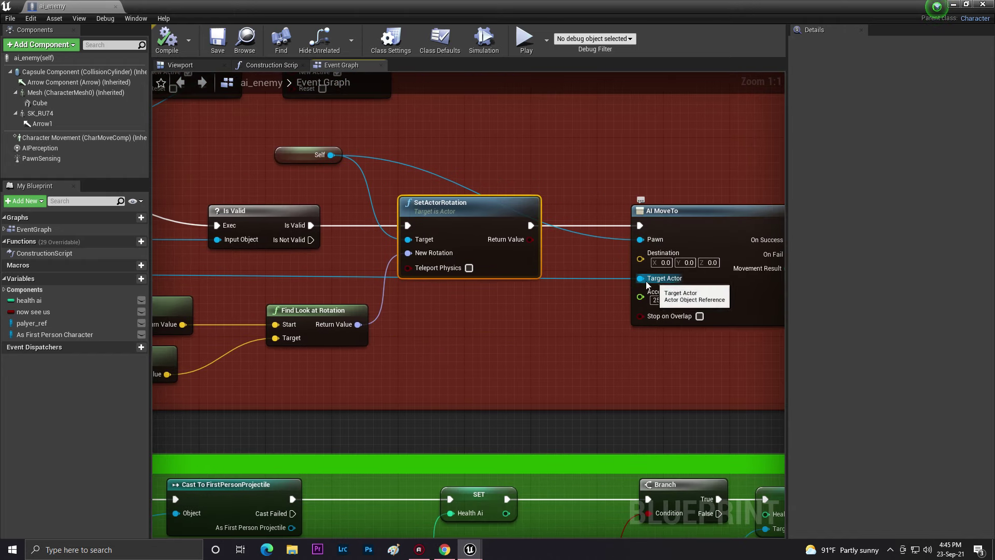
{"action": "right_click_drag", "start_coordinate": [216, 298], "coordinate": [631, 311]}
{"action": "right_click_drag", "start_coordinate": [367, 244], "coordinate": [164, 188]}
{"action": "right_click_drag", "start_coordinate": [227, 228], "coordinate": [329, 269]}
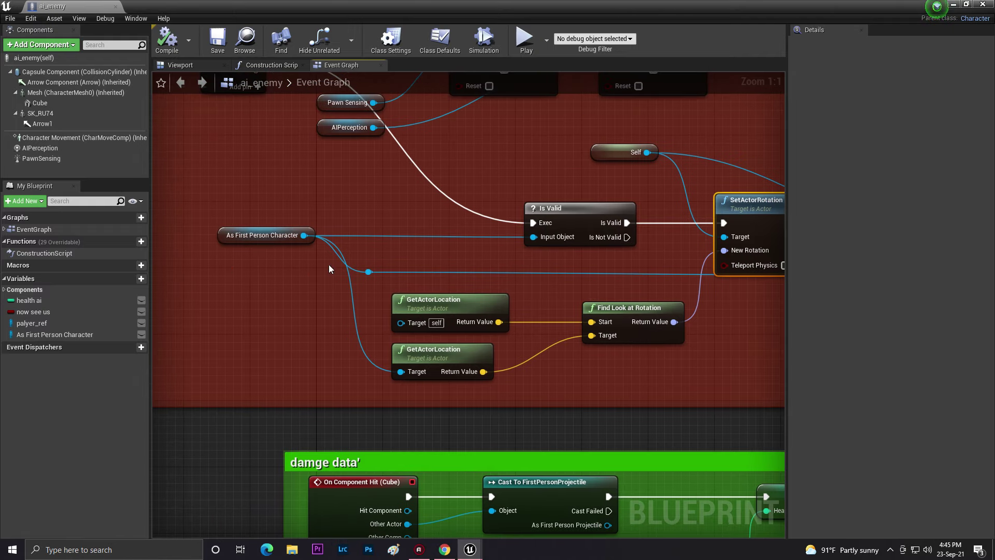
{"action": "left_click", "coordinate": [262, 235]}
Review the Event BeginPlay branch, following its first Sequence node to the second Sequence that feeds the Branch
{"action": "right_click_drag", "start_coordinate": [432, 161], "coordinate": [260, 304]}
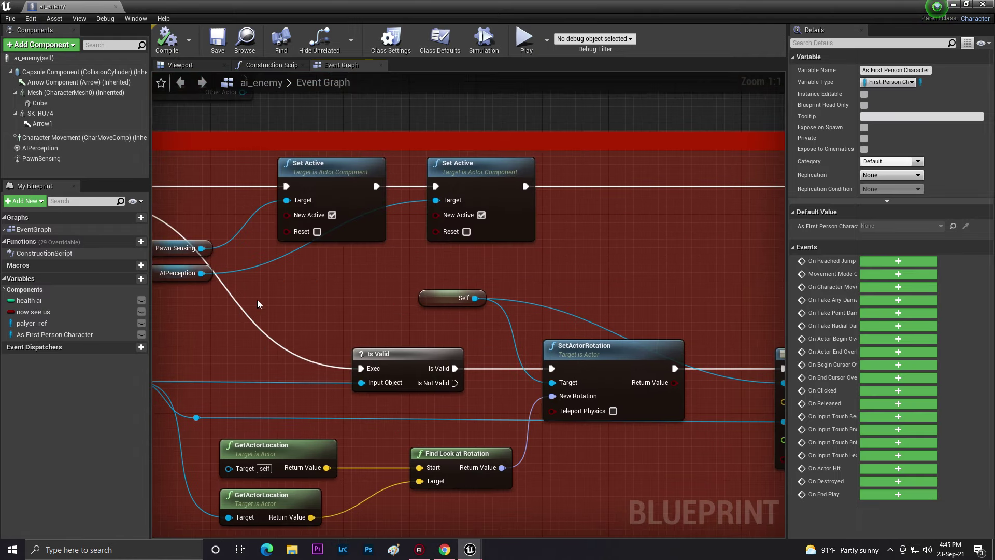
{"action": "scroll", "coordinate": [562, 304], "scroll_direction": "down", "scroll_amount": 4}
{"action": "right_click_drag", "start_coordinate": [561, 304], "coordinate": [231, 225]}
{"action": "scroll", "coordinate": [397, 268], "scroll_direction": "up", "scroll_amount": 3}
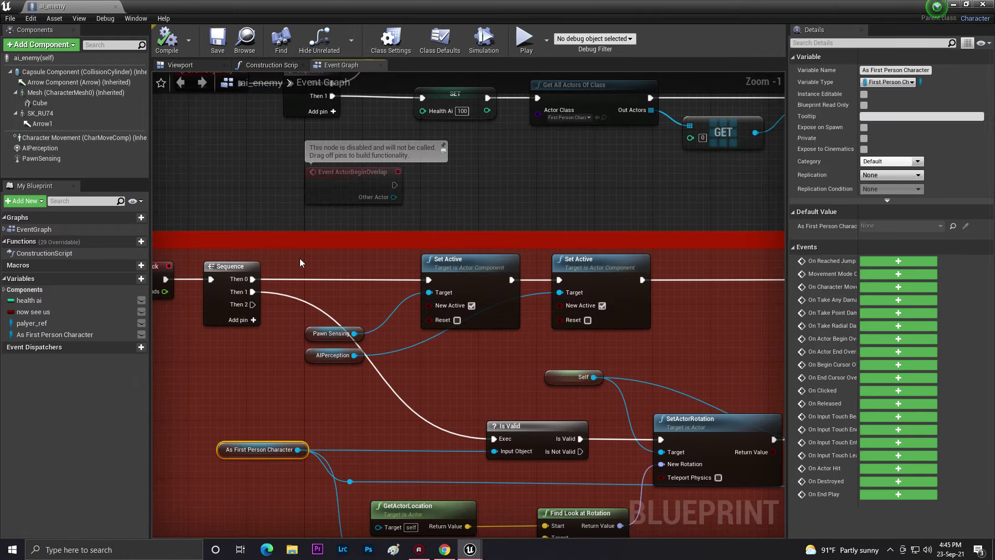
{"action": "scroll", "coordinate": [302, 260], "scroll_direction": "down", "scroll_amount": 3}
{"action": "right_click_drag", "start_coordinate": [415, 219], "coordinate": [480, 438]}
{"action": "scroll", "coordinate": [480, 438], "scroll_direction": "up", "scroll_amount": 1}
{"action": "scroll", "coordinate": [463, 293], "scroll_direction": "up", "scroll_amount": 2}
{"action": "right_click_drag", "start_coordinate": [463, 293], "coordinate": [463, 272]}
{"action": "scroll", "coordinate": [463, 272], "scroll_direction": "up", "scroll_amount": 1}
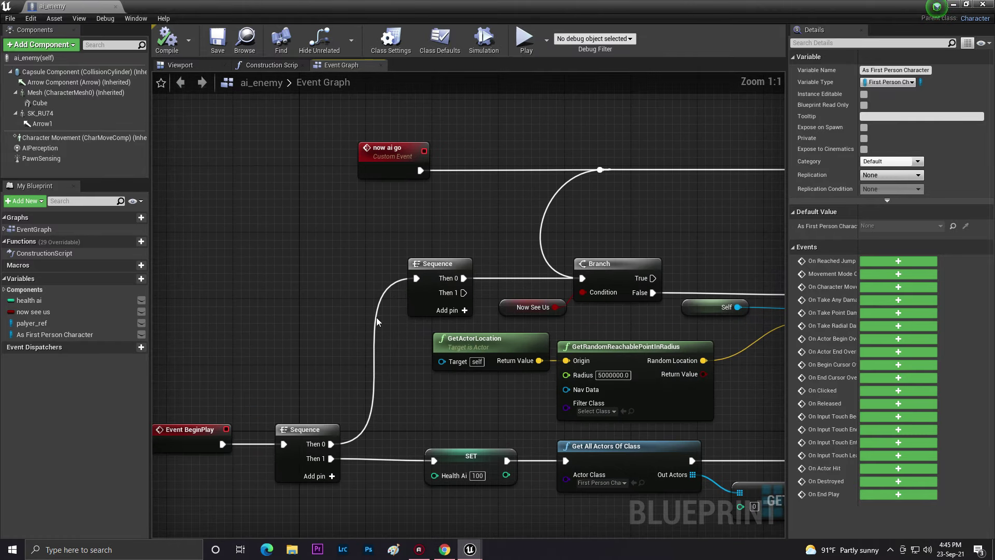
{"action": "left_click", "coordinate": [309, 429]}
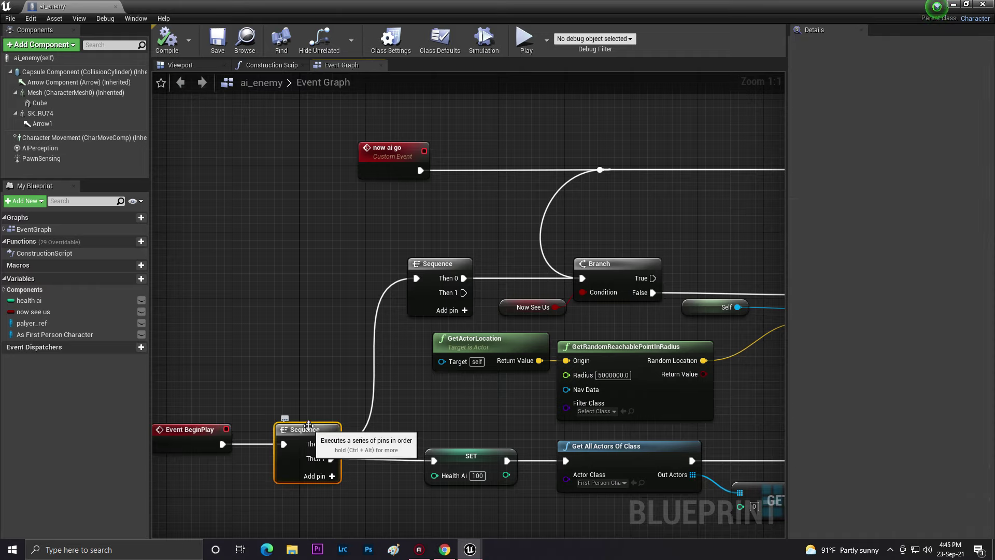
{"action": "left_click", "coordinate": [437, 266]}
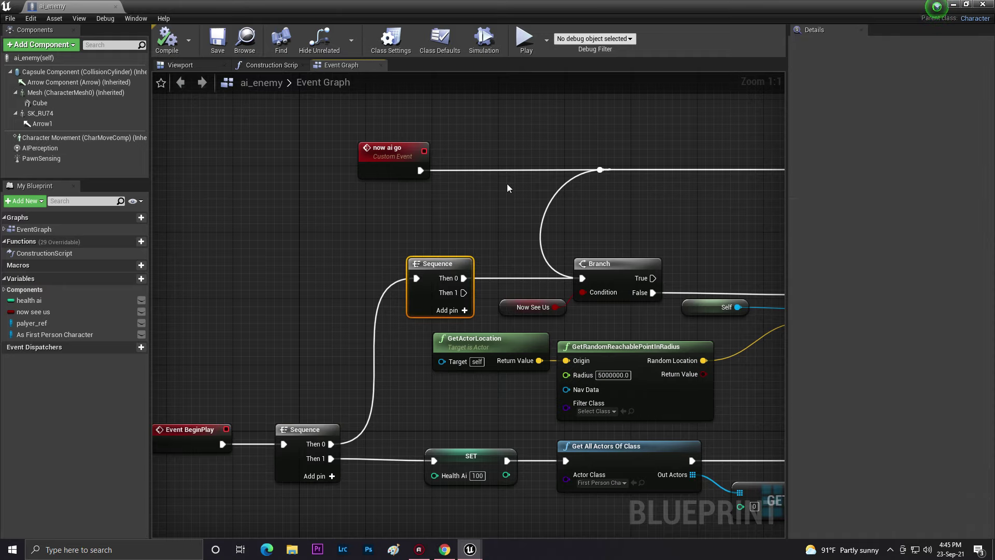
{"action": "right_click_drag", "start_coordinate": [508, 188], "coordinate": [283, 177]}
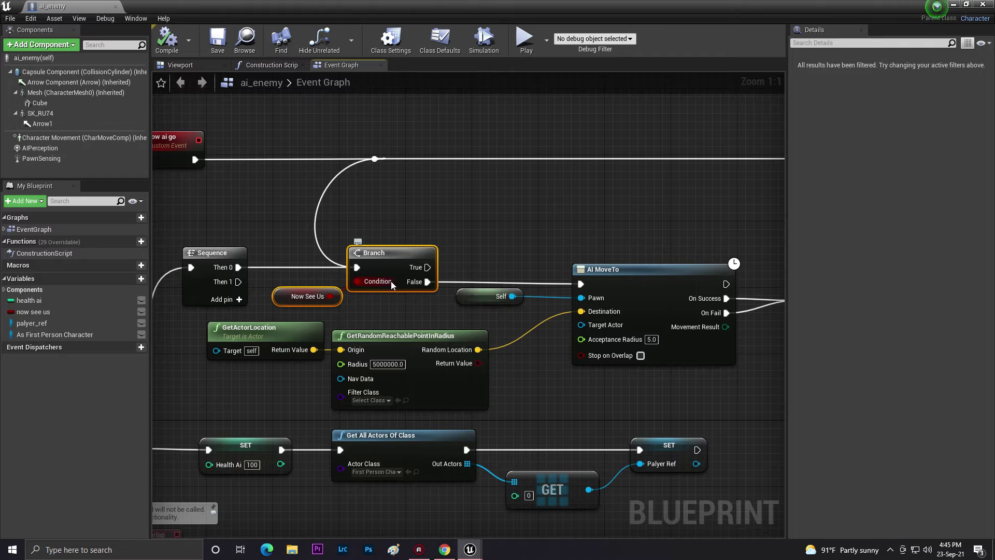
Examine the random roaming chain: Branch, GetRandomReachablePointInRadius, AI MoveTo and the Delay that loops back to the Branch
{"action": "right_click_drag", "start_coordinate": [585, 238], "coordinate": [525, 236]}
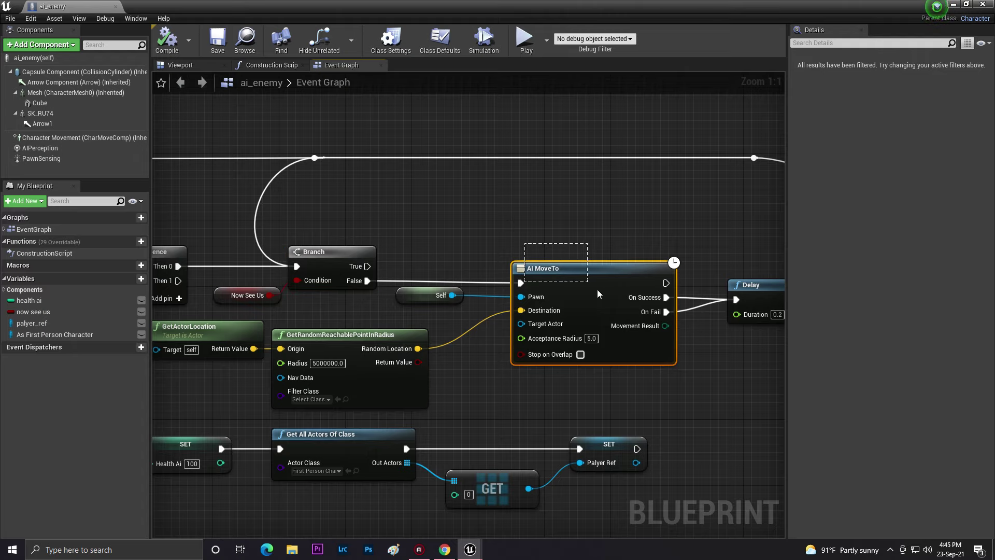
{"action": "right_click_drag", "start_coordinate": [425, 334], "coordinate": [580, 301]}
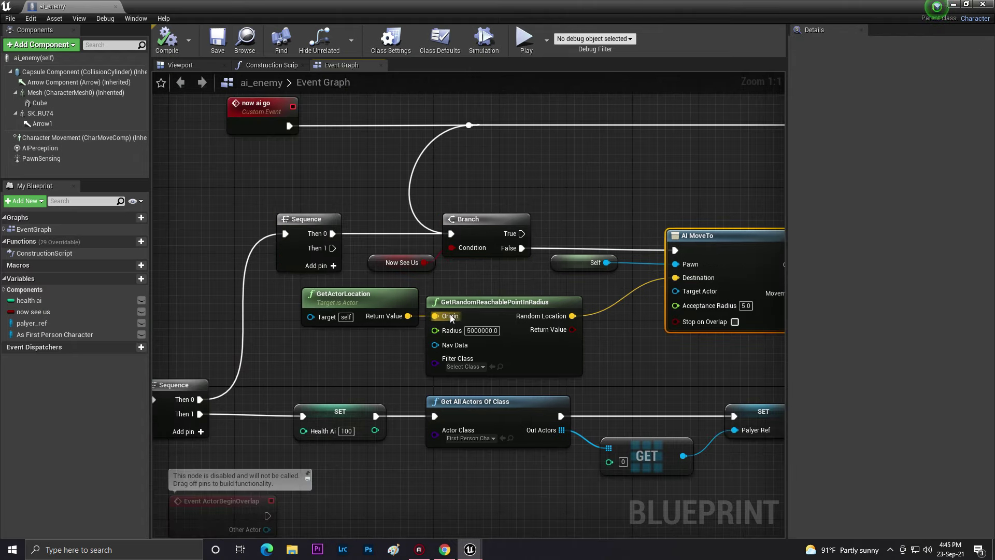
{"action": "left_click", "coordinate": [547, 307]}
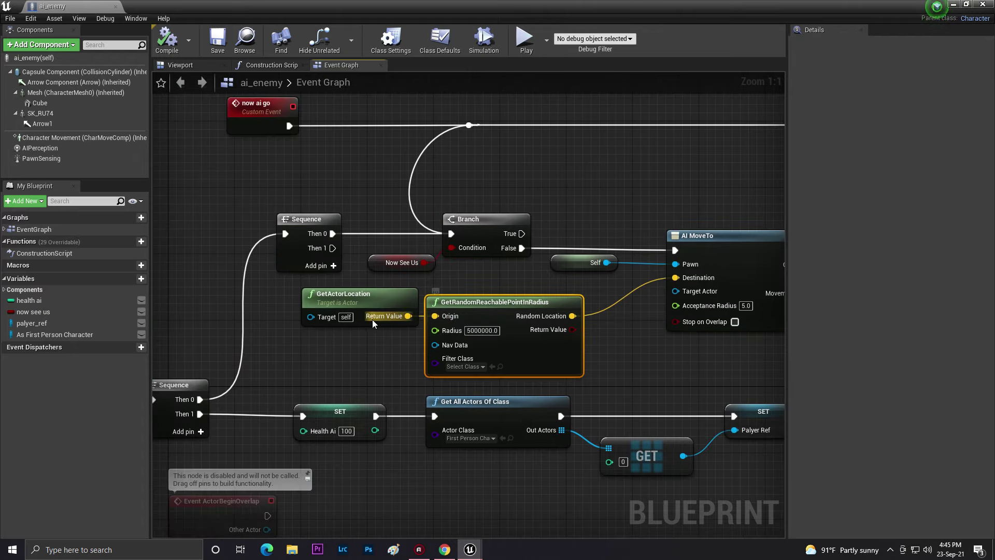
{"action": "left_click", "coordinate": [611, 308]}
{"action": "right_click_drag", "start_coordinate": [611, 308], "coordinate": [259, 322]}
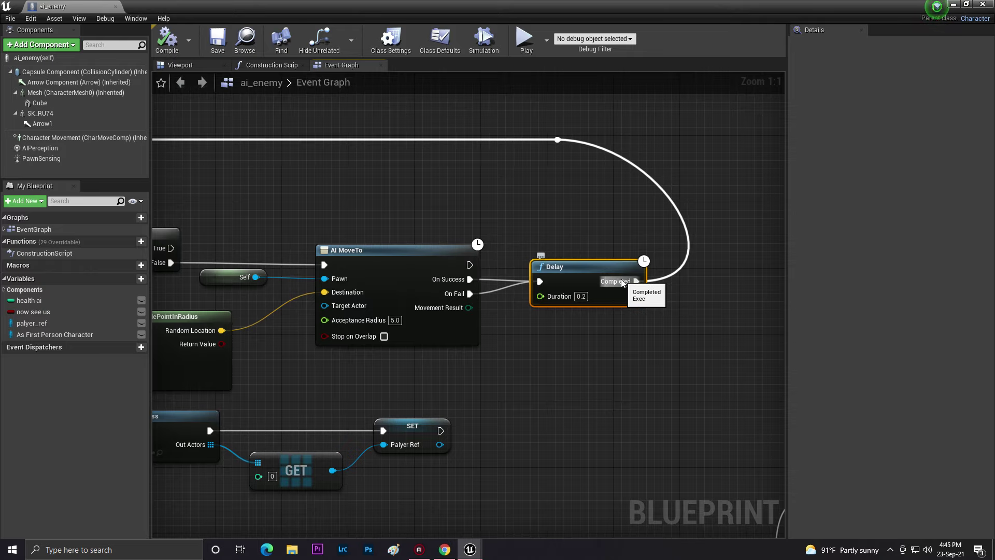
{"action": "right_click_drag", "start_coordinate": [359, 222], "coordinate": [783, 224]}
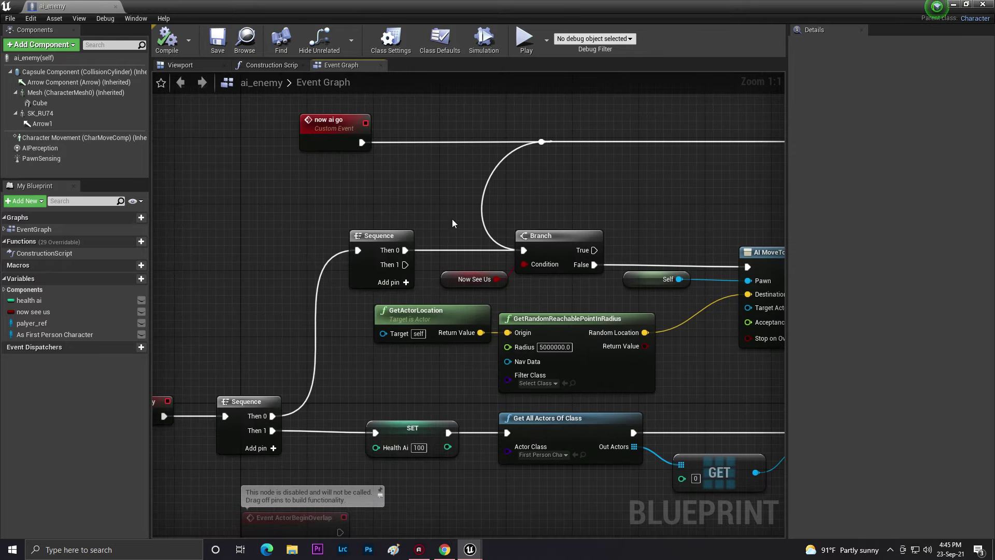
Inspect the ai data AI MoveTo outputs leading to the Now See Us SET nodes and the Now Ai Go call
{"action": "right_click_drag", "start_coordinate": [471, 225], "coordinate": [277, 213]}
{"action": "scroll", "coordinate": [276, 213], "scroll_direction": "down", "scroll_amount": 2}
{"action": "right_click_drag", "start_coordinate": [399, 365], "coordinate": [538, 337]}
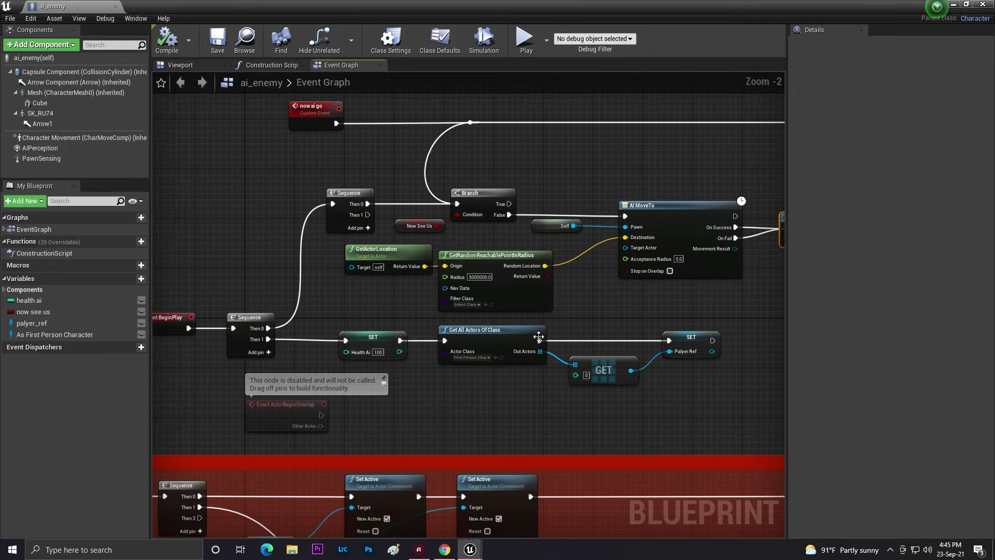
{"action": "right_click_drag", "start_coordinate": [479, 283], "coordinate": [353, 116]}
{"action": "right_click_drag", "start_coordinate": [579, 358], "coordinate": [455, 150]}
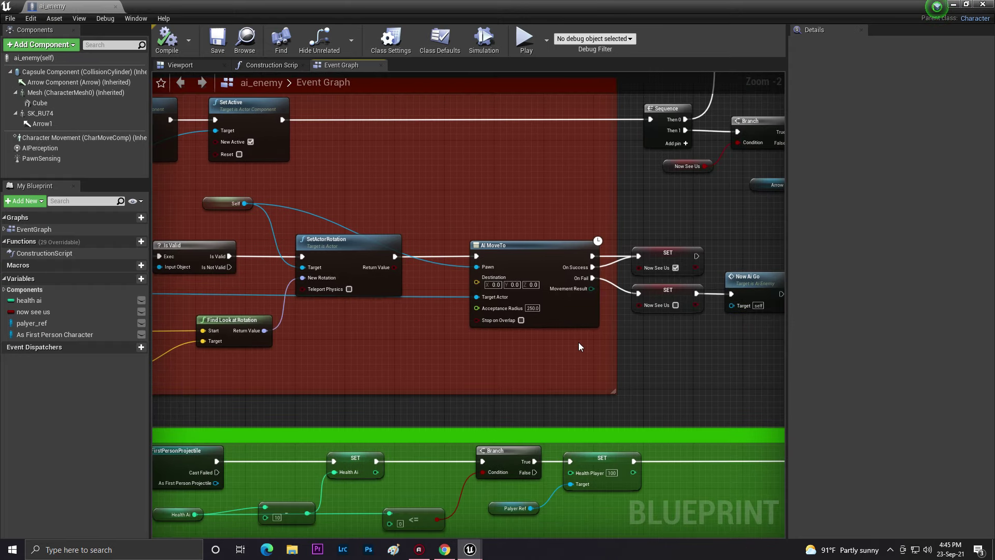
{"action": "right_click_drag", "start_coordinate": [591, 328], "coordinate": [479, 316]}
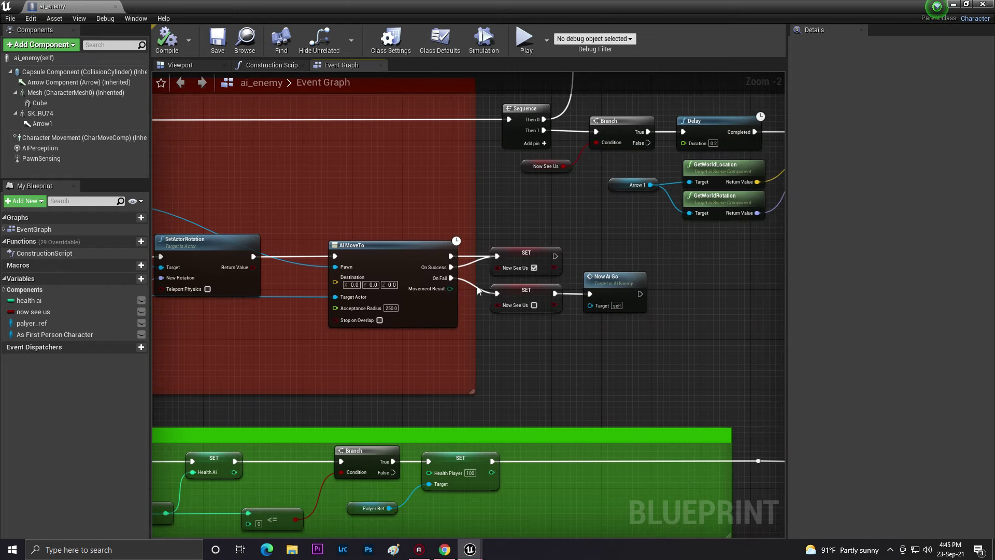
{"action": "scroll", "coordinate": [500, 288], "scroll_direction": "up", "scroll_amount": 2}
{"action": "right_click_drag", "start_coordinate": [493, 277], "coordinate": [725, 469]}
{"action": "right_click_drag", "start_coordinate": [411, 204], "coordinate": [440, 432]}
{"action": "right_click_drag", "start_coordinate": [578, 300], "coordinate": [312, 78]}
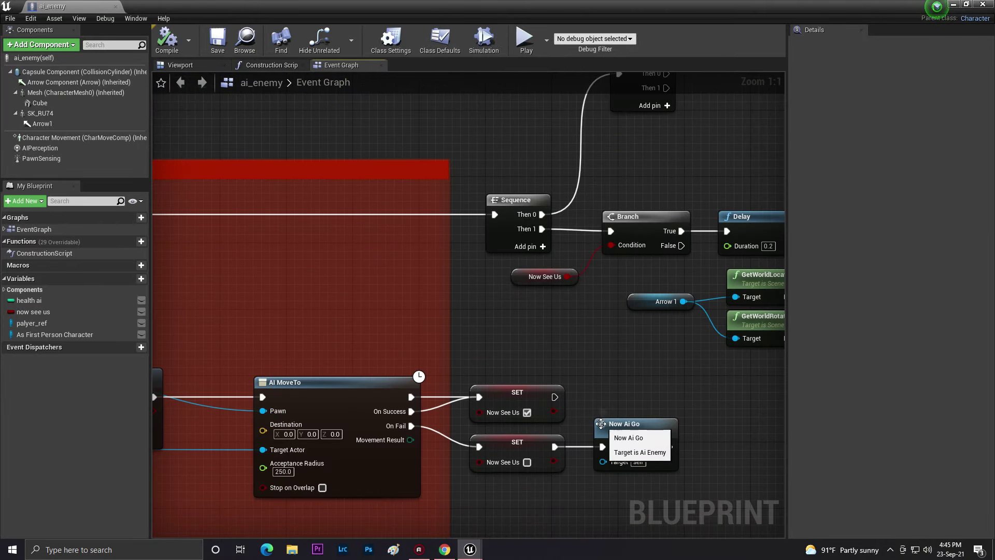
Compare the now ai go custom event with the Now Ai Go call on the move-failed path
{"action": "right_click_drag", "start_coordinate": [456, 262], "coordinate": [360, 249]}
{"action": "left_click", "coordinate": [359, 249]}
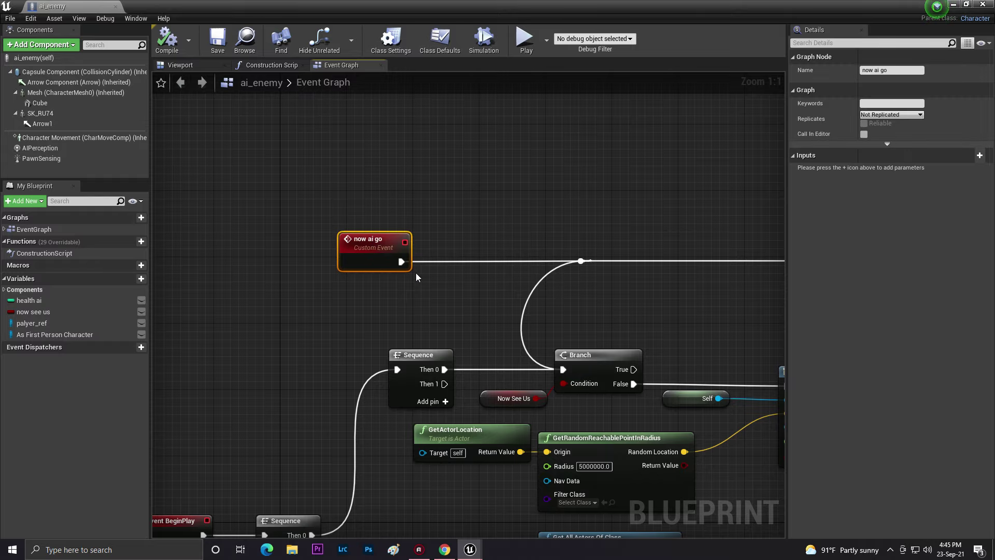
{"action": "right_click_drag", "start_coordinate": [648, 394], "coordinate": [194, 120]}
{"action": "right_click_drag", "start_coordinate": [646, 491], "coordinate": [368, 287]}
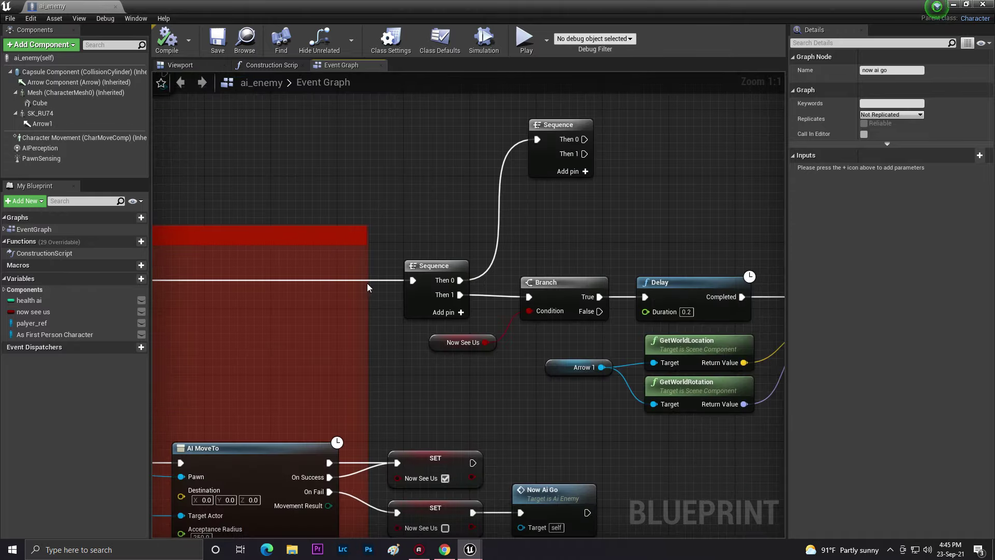
{"action": "right_click_drag", "start_coordinate": [555, 380], "coordinate": [493, 289]}
{"action": "right_click_drag", "start_coordinate": [487, 471], "coordinate": [532, 286]}
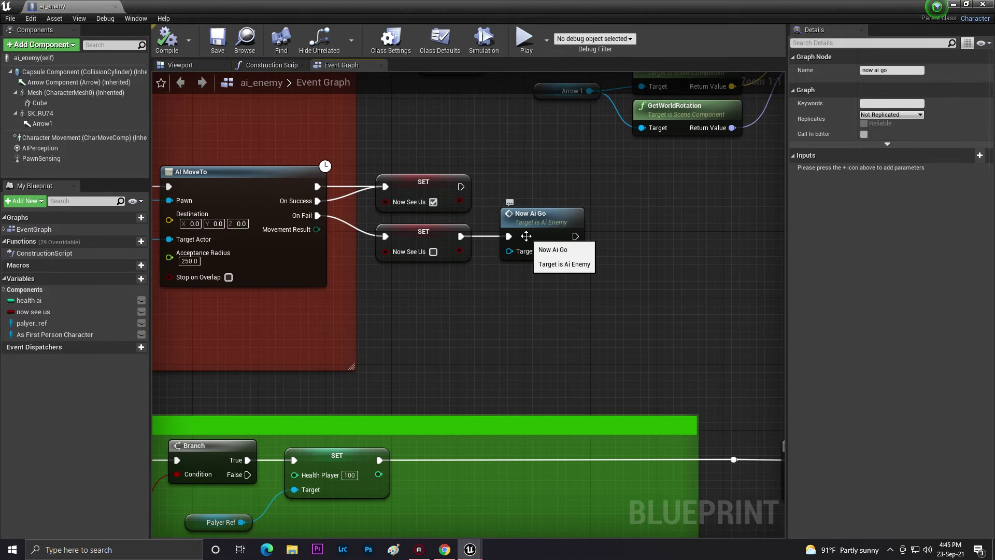
{"action": "left_click", "coordinate": [526, 287]}
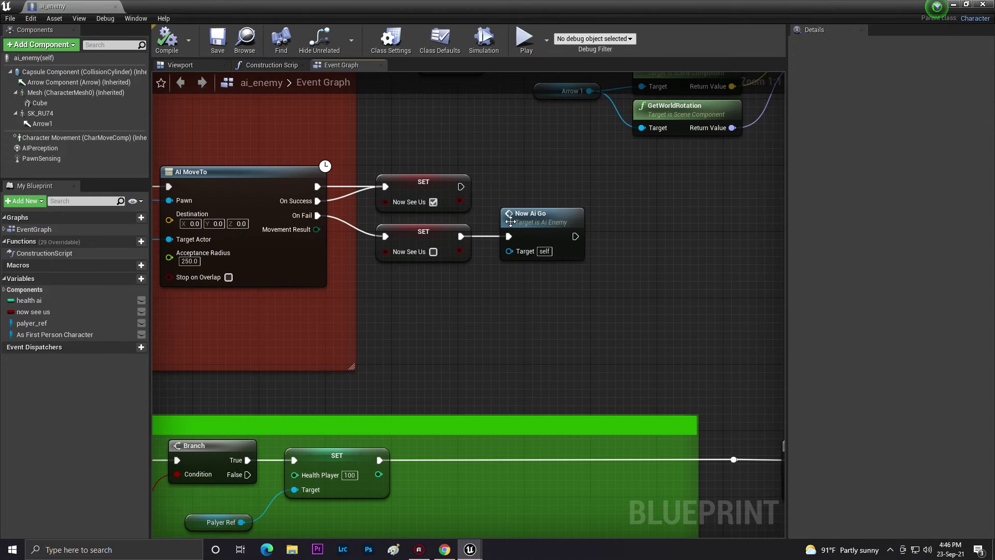
{"action": "right_click_drag", "start_coordinate": [527, 287], "coordinate": [559, 399]}
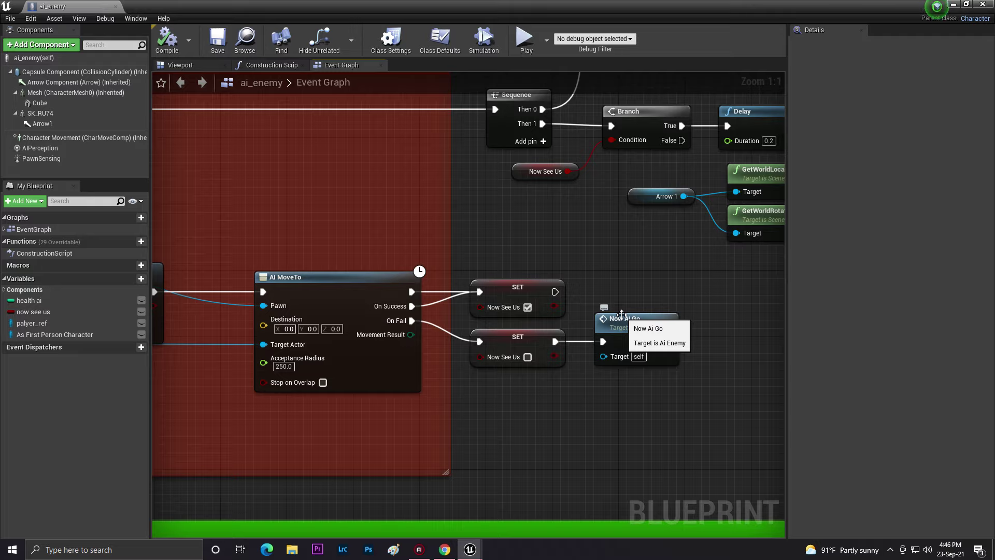
Review the roaming AI MoveTo and Delay loop again within an overview of the event graph
{"action": "right_click_drag", "start_coordinate": [332, 119], "coordinate": [693, 453]}
{"action": "right_click_drag", "start_coordinate": [291, 130], "coordinate": [572, 386]}
{"action": "right_click_drag", "start_coordinate": [574, 158], "coordinate": [374, 203]}
{"action": "right_click_drag", "start_coordinate": [607, 356], "coordinate": [409, 247]}
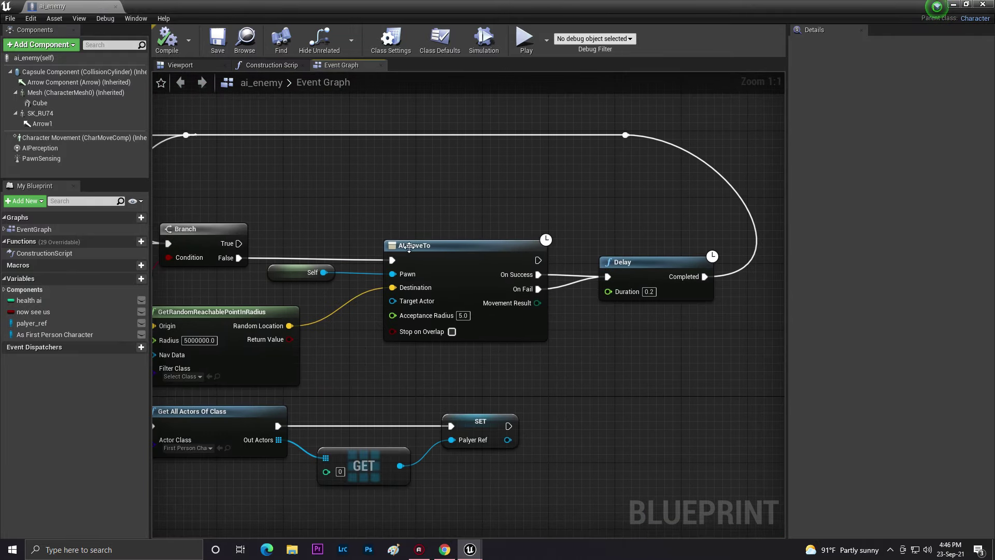
{"action": "scroll", "coordinate": [531, 183], "scroll_direction": "down", "scroll_amount": 5}
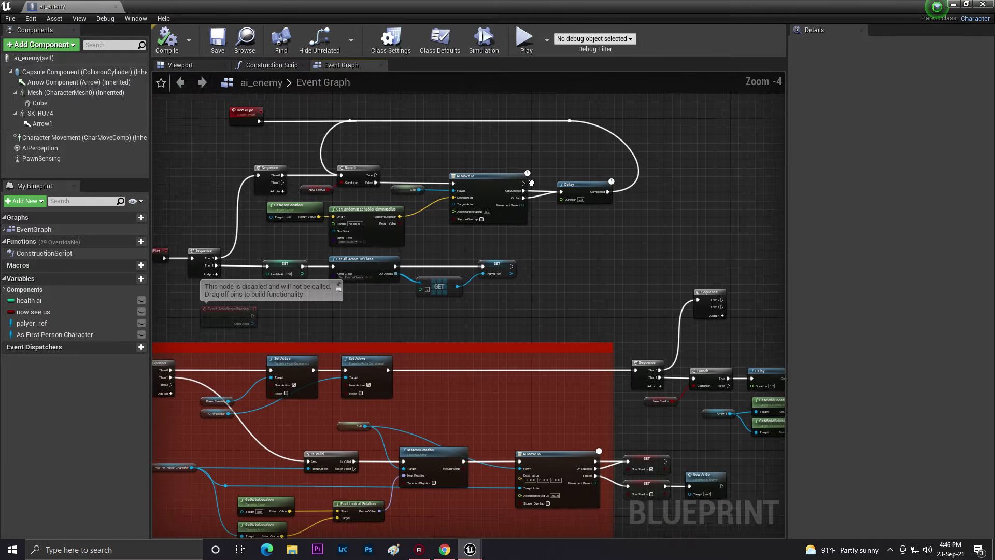
Survey the event graph from the roaming chain through the ai data and damge data sections to the Do Once kill logic
{"action": "right_click_drag", "start_coordinate": [531, 183], "coordinate": [515, 155]}
{"action": "left_click", "coordinate": [211, 39]}
{"action": "scroll", "coordinate": [271, 242], "scroll_direction": "down", "scroll_amount": 5}
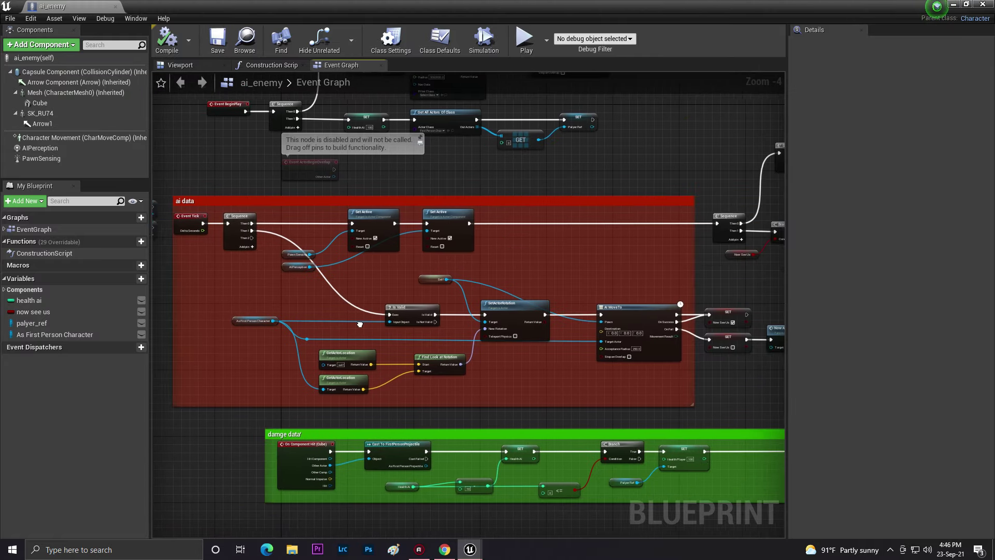
{"action": "scroll", "coordinate": [460, 245], "scroll_direction": "up", "scroll_amount": 7}
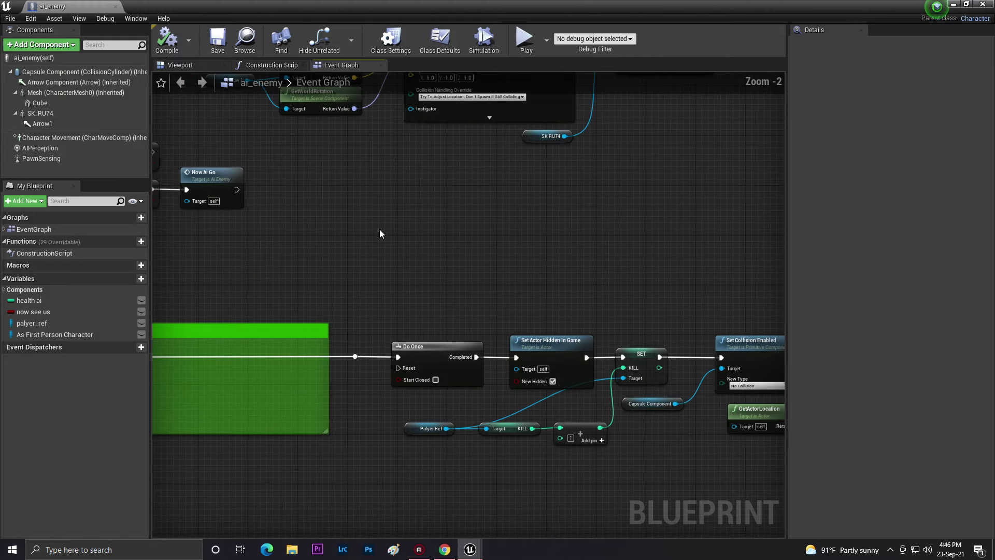
Close the blueprint editor, reopen ai_enemy from the ai content folder and show its component viewport
{"action": "left_click", "coordinate": [982, 4]}
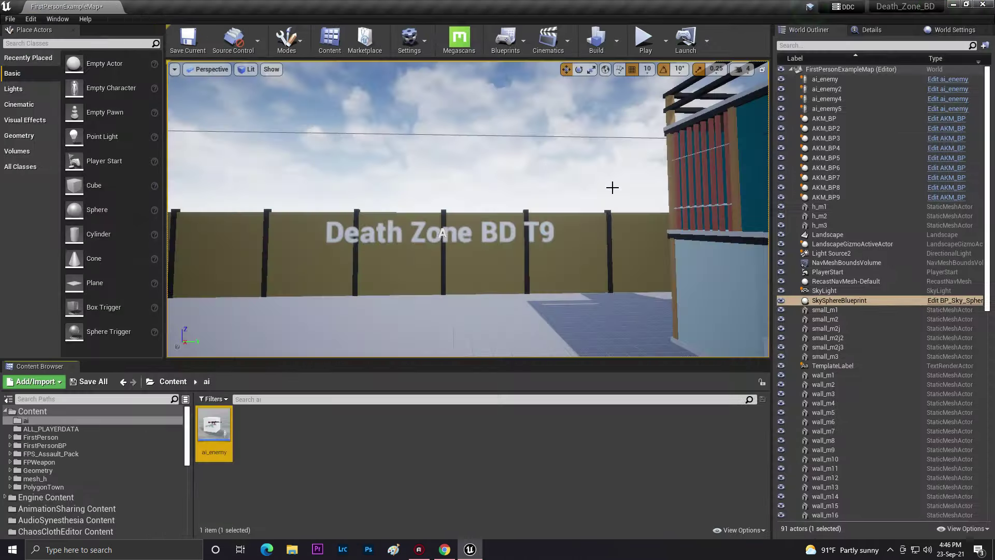
{"action": "double_click", "coordinate": [214, 427]}
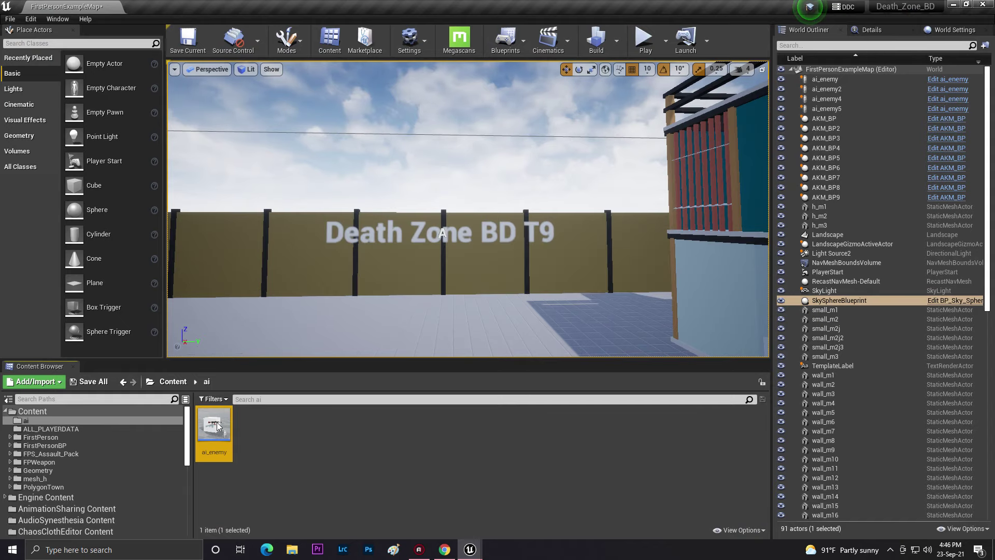
{"action": "left_click", "coordinate": [188, 70]}
Move the SK_RU74 gun mesh along the Y axis beside the cube body, to a Y location of about 60
{"action": "right_click_drag", "start_coordinate": [465, 273], "coordinate": [509, 253]}
{"action": "left_click", "coordinate": [465, 272]}
{"action": "left_click_drag", "start_coordinate": [519, 217], "coordinate": [531, 213]}
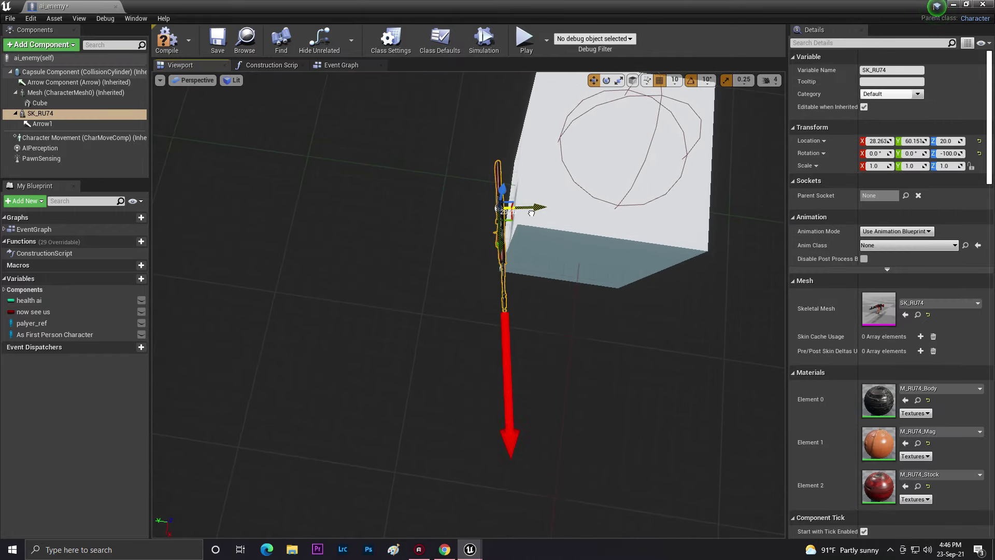
Select the Cube body mesh and add a basic-shape Sphere component as its child
{"action": "right_click_drag", "start_coordinate": [690, 266], "coordinate": [481, 247]}
{"action": "left_click", "coordinate": [521, 224]}
{"action": "key", "text": "r"}
{"action": "left_click_drag", "start_coordinate": [481, 247], "coordinate": [457, 246]}
{"action": "right_click_drag", "start_coordinate": [511, 256], "coordinate": [495, 283]}
{"action": "left_click_drag", "start_coordinate": [495, 282], "coordinate": [539, 274]}
{"action": "mouse_move", "coordinate": [539, 273]}
{"action": "right_mouse_down"}
{"action": "mouse_move", "coordinate": [497, 272]}
{"action": "mouse_move", "coordinate": [540, 277]}
{"action": "right_mouse_up"}
{"action": "left_click", "coordinate": [40, 47]}
{"action": "scroll", "coordinate": [91, 194], "scroll_direction": "down", "scroll_amount": 10}
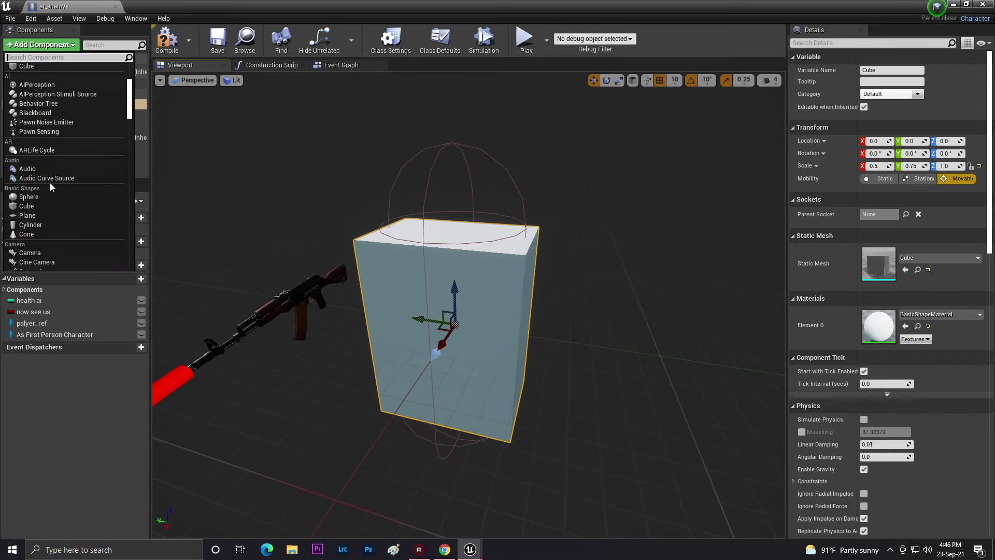
{"action": "scroll", "coordinate": [57, 197], "scroll_direction": "down", "scroll_amount": 10}
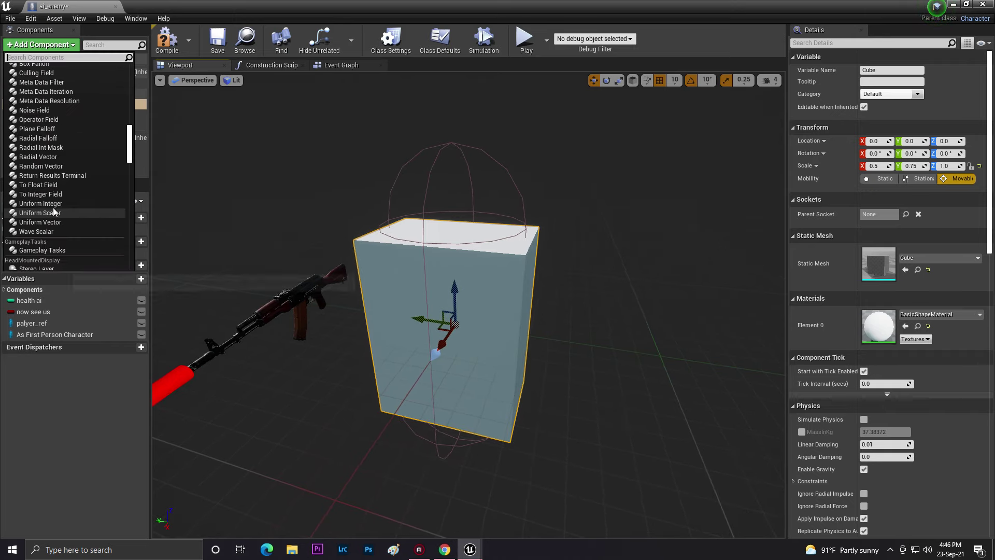
{"action": "scroll", "coordinate": [57, 135], "scroll_direction": "up", "scroll_amount": 15}
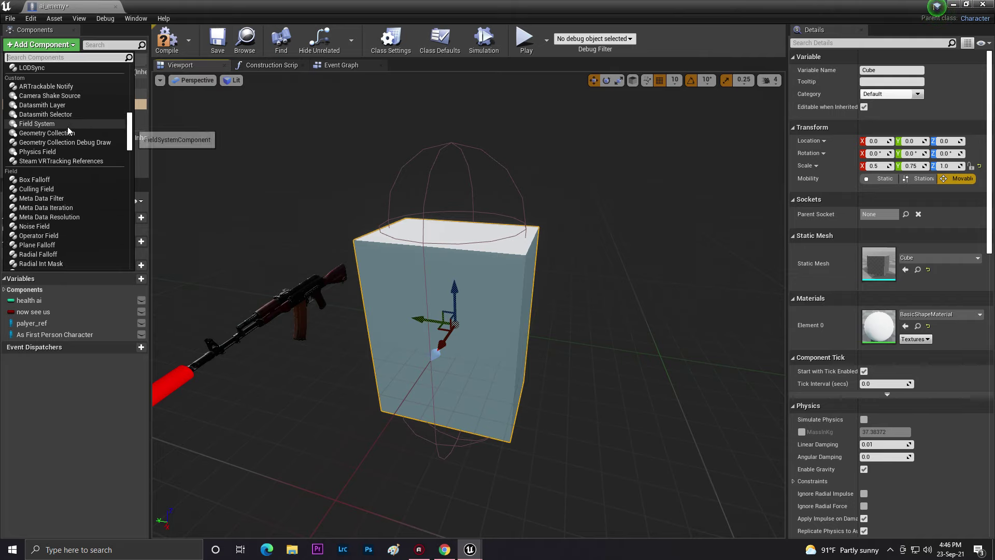
{"action": "left_click", "coordinate": [42, 150]}
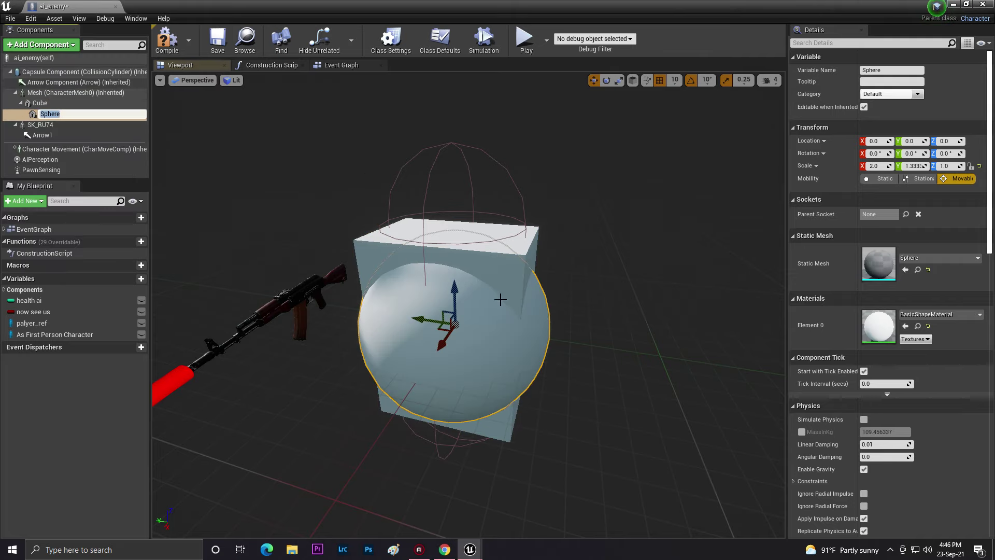
Raise the sphere above the cube to Z 90 and scale it to 0.5 on X, Y and Z
{"action": "left_click_drag", "start_coordinate": [453, 296], "coordinate": [465, 111]}
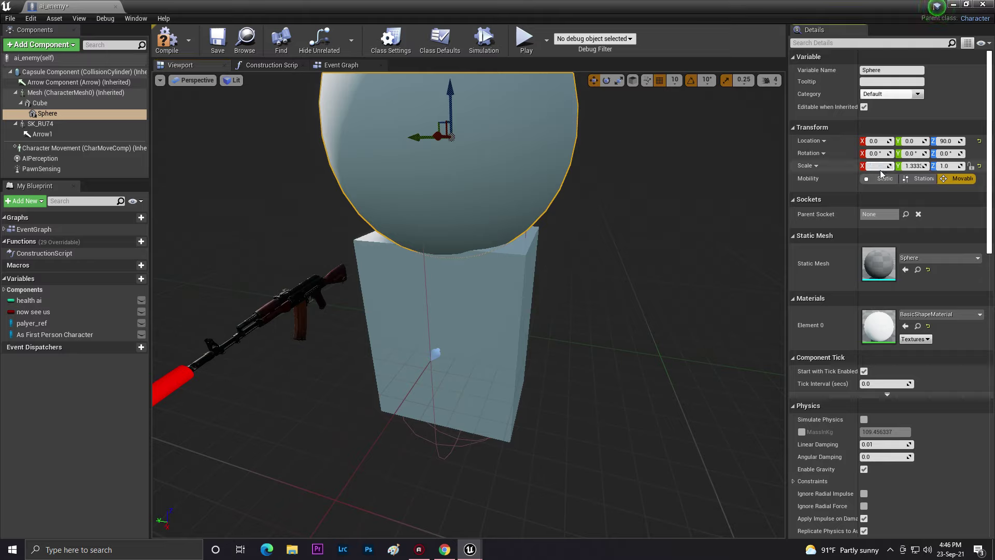
{"action": "type", "text": "1"}
{"action": "key", "text": "Return"}
{"action": "type", "text": "0."}
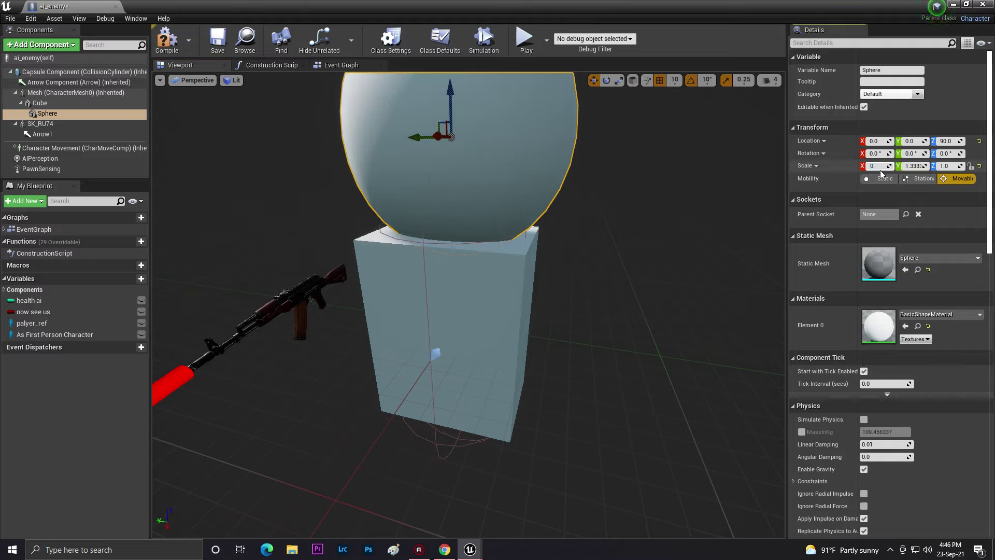
{"action": "type", "text": "5"}
{"action": "key", "text": "Return"}
{"action": "left_click", "coordinate": [922, 165]}
{"action": "type", "text": "0"}
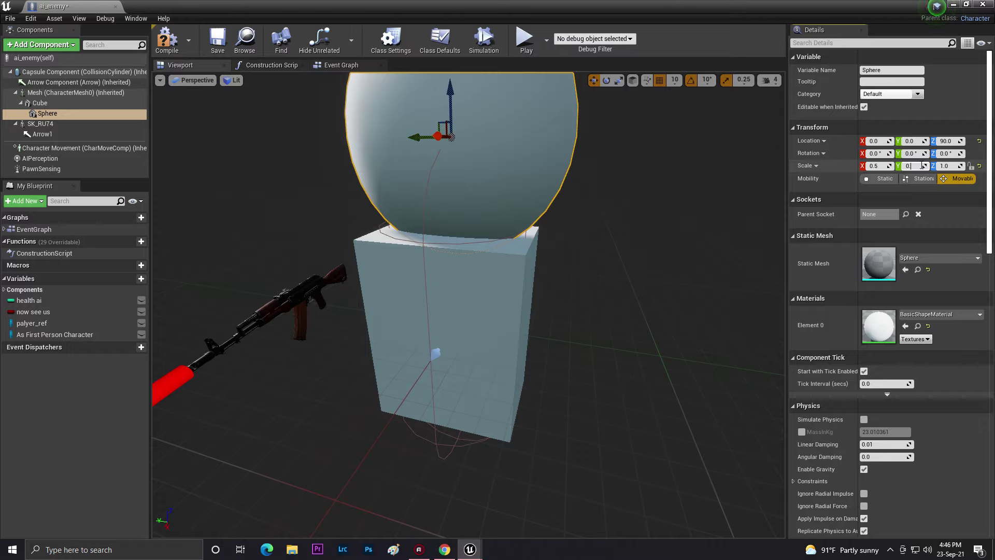
{"action": "type", "text": ".5"}
{"action": "key", "text": "Return"}
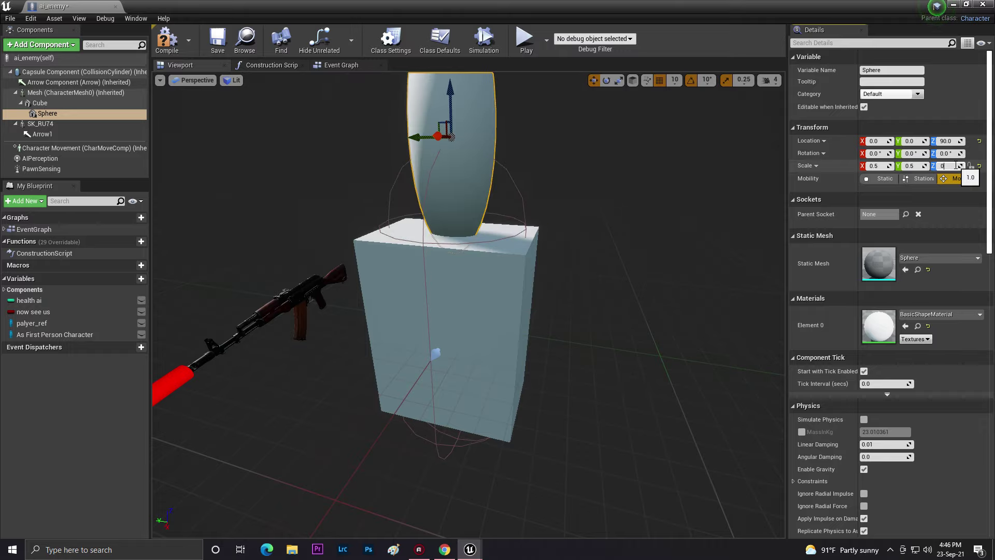
{"action": "key", "text": "Return"}
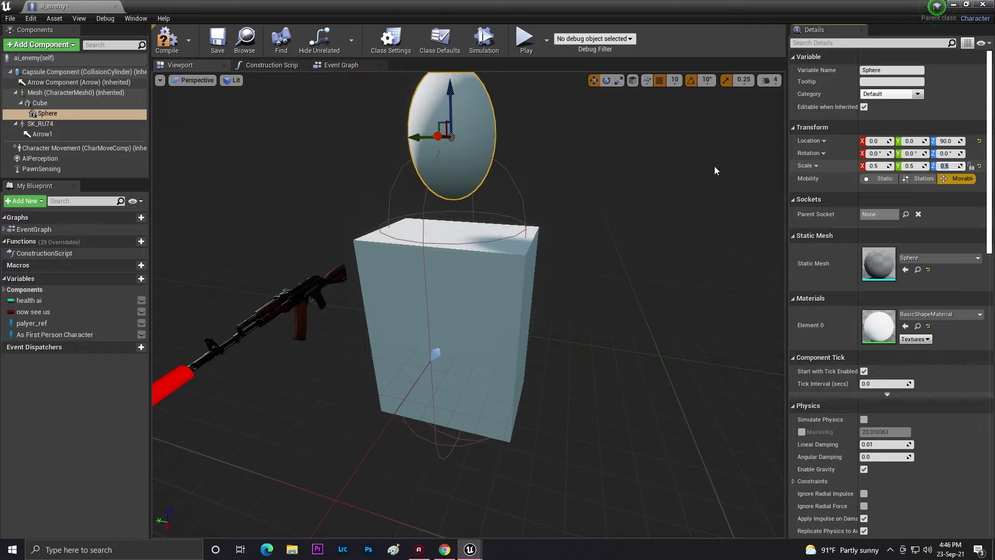
Check the enemy's new head from a distance, and compile and save the ai_enemy blueprint
{"action": "right_click_drag", "start_coordinate": [637, 173], "coordinate": [752, 173]}
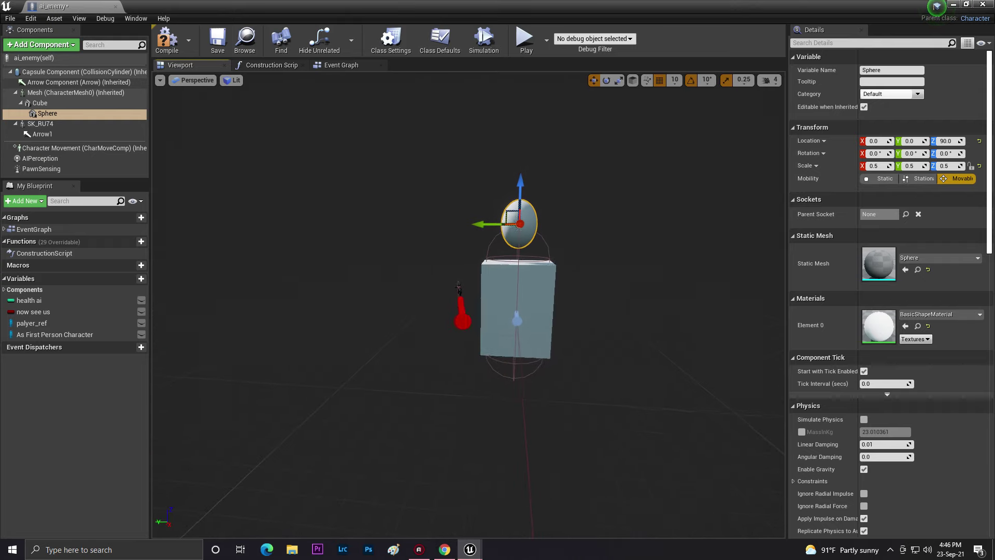
{"action": "left_click", "coordinate": [166, 40]}
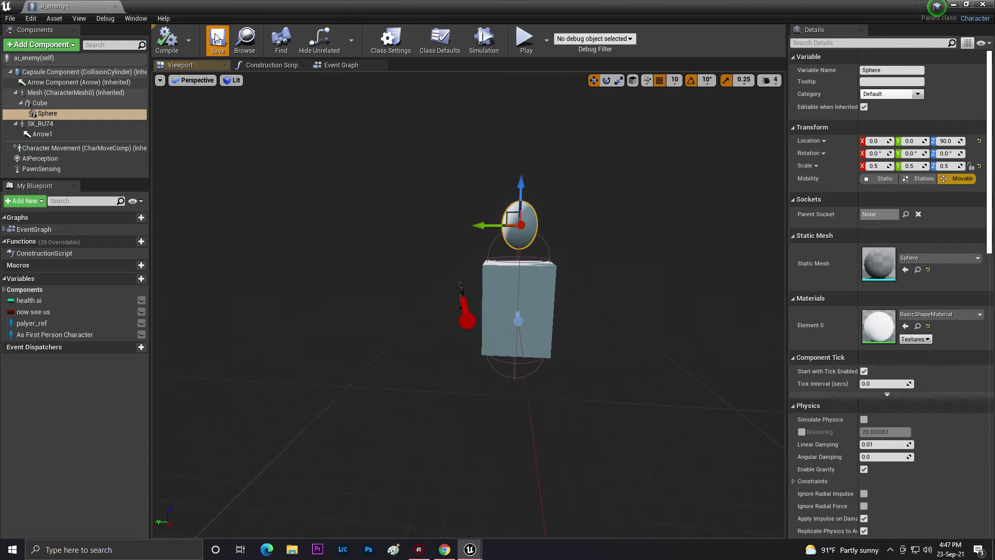
{"action": "left_click", "coordinate": [218, 40]}
{"action": "left_click", "coordinate": [509, 283]}
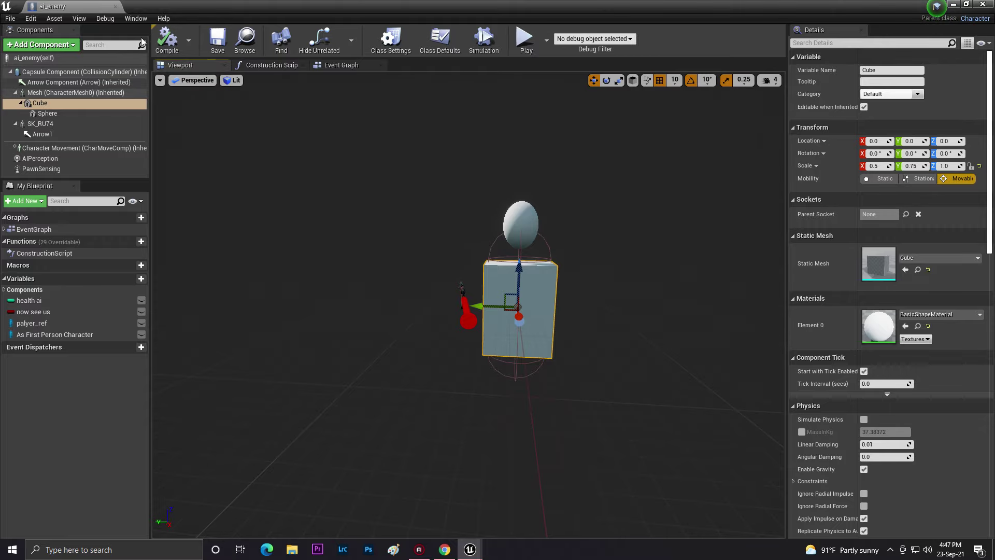
{"action": "left_click", "coordinate": [217, 41]}
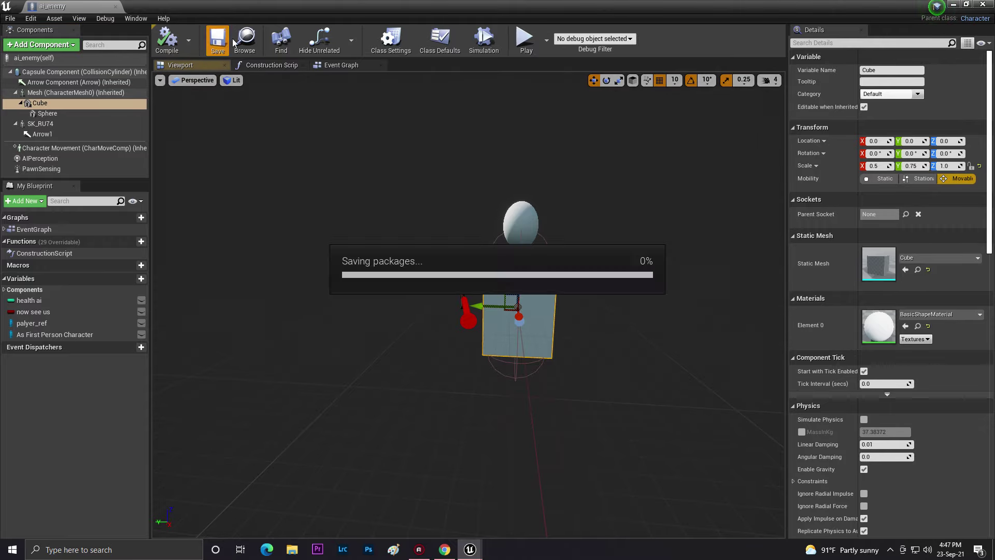
Return to the level editor and play the level in full screen
{"action": "left_click", "coordinate": [954, 4]}
{"action": "left_click", "coordinate": [644, 42]}
{"action": "key", "text": "F11"}
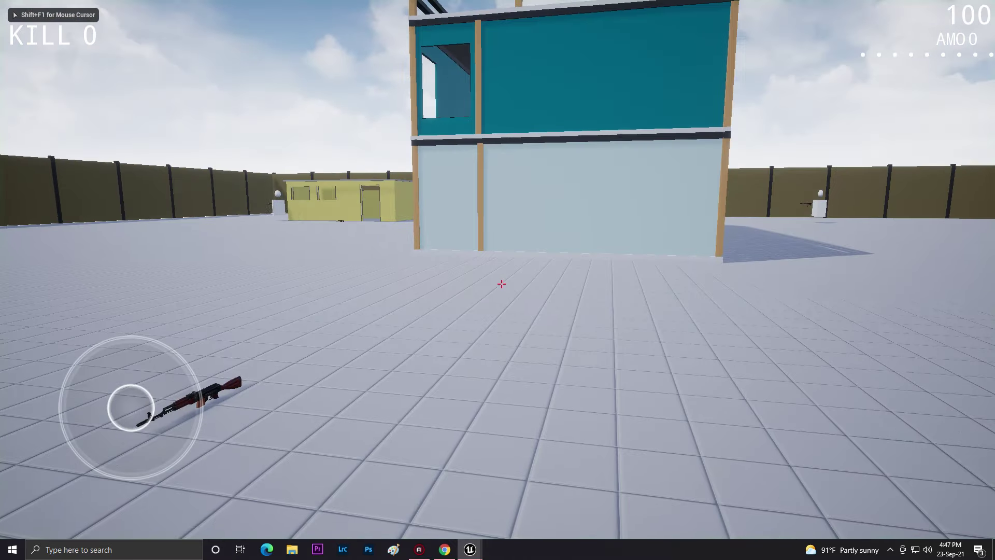
Pick up the nearby rifle in the game and fire at the approaching enemy
{"action": "key", "text": "w"}
{"action": "key", "text": "e"}
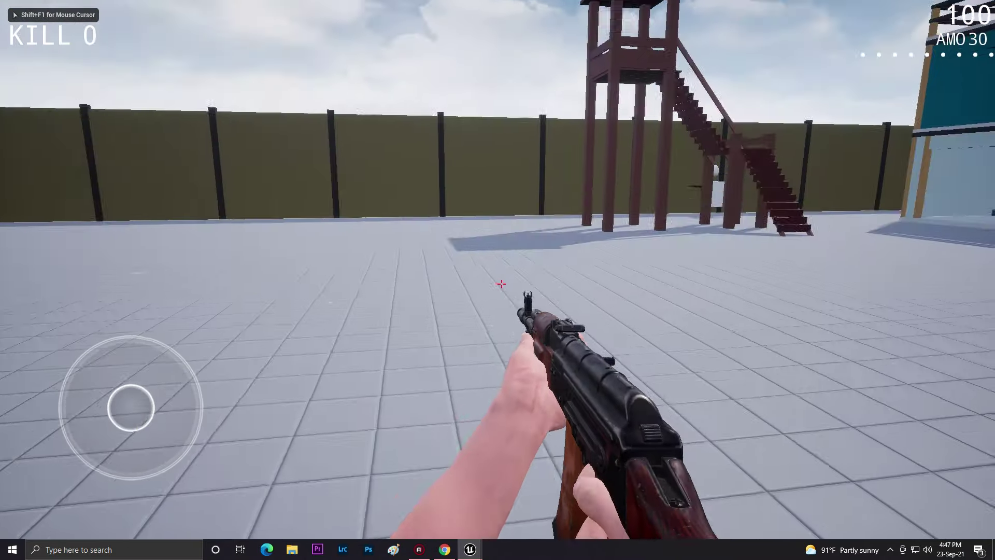
{"action": "key", "text": "d"}
{"action": "left_click", "coordinate": [502, 284]}
{"action": "key", "text": "a"}
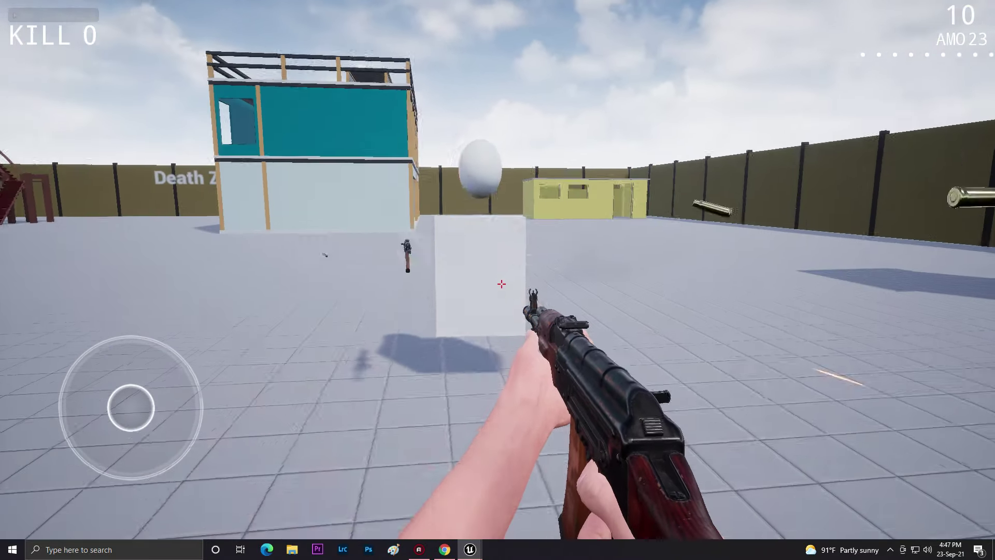
Walk around the buildings and watchtower to observe how the enemies roam, notice and follow the player
{"action": "key", "text": "w"}
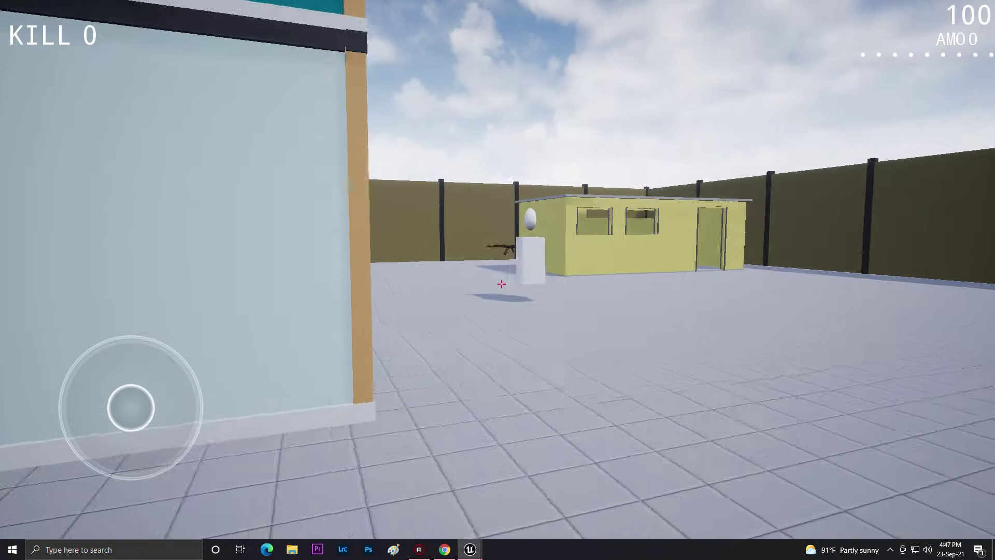
{"action": "key", "text": "w"}
{"action": "key", "text": "d"}
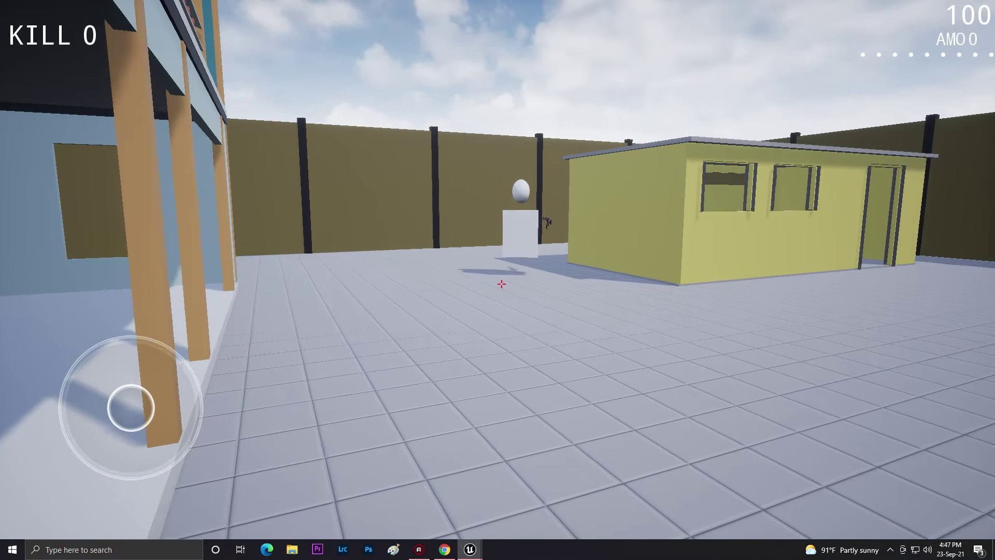
{"action": "key", "text": "w"}
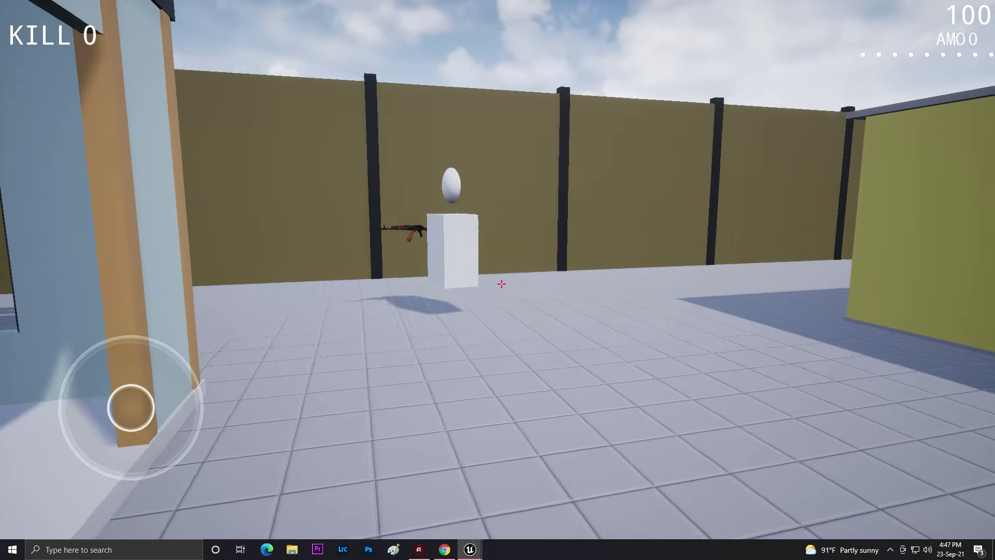
{"action": "key", "text": "w"}
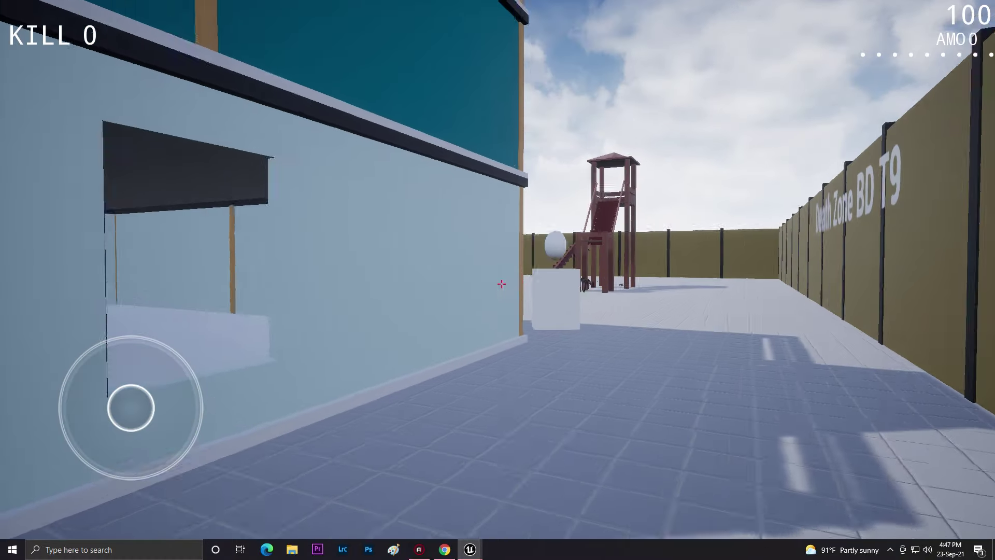
{"action": "key", "text": "w"}
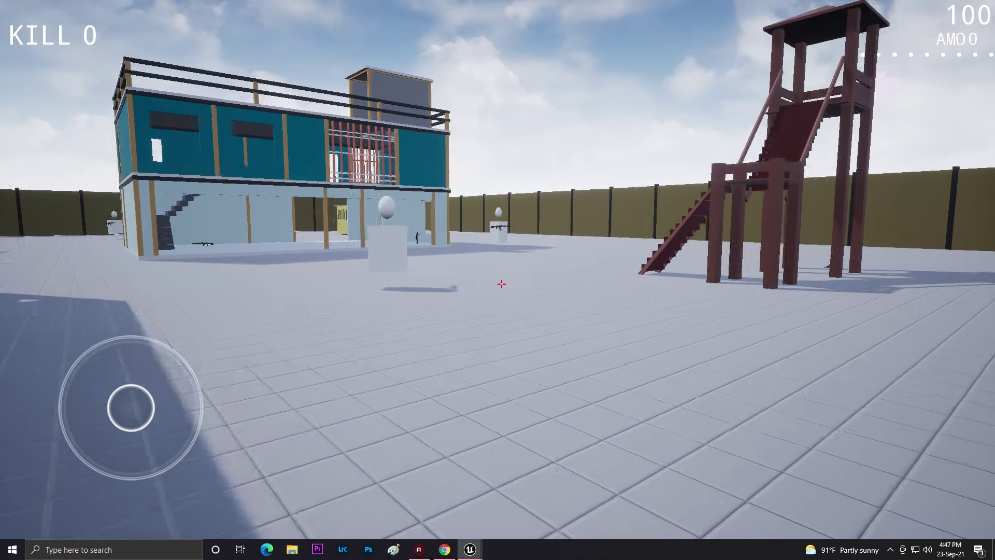
{"action": "key", "text": "w"}
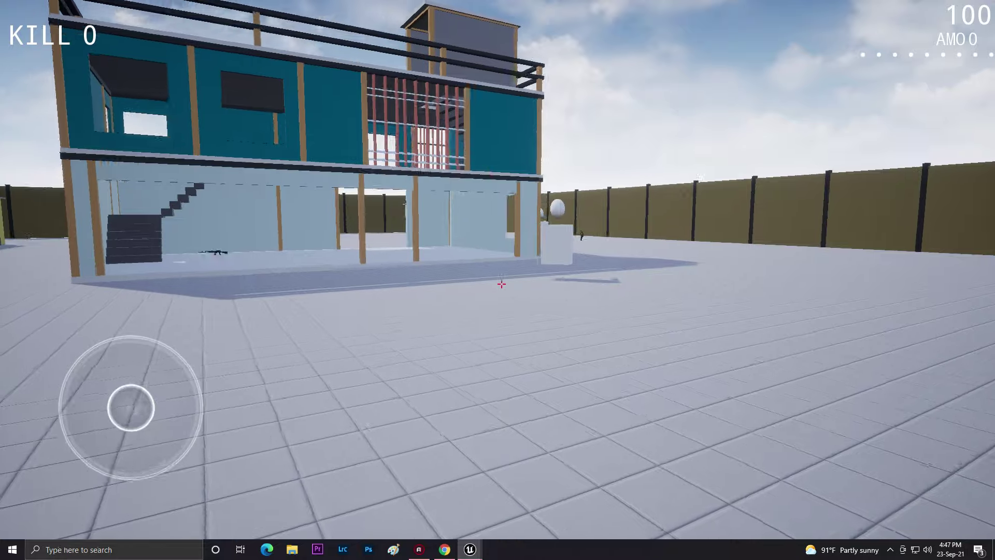
{"action": "key", "text": "w"}
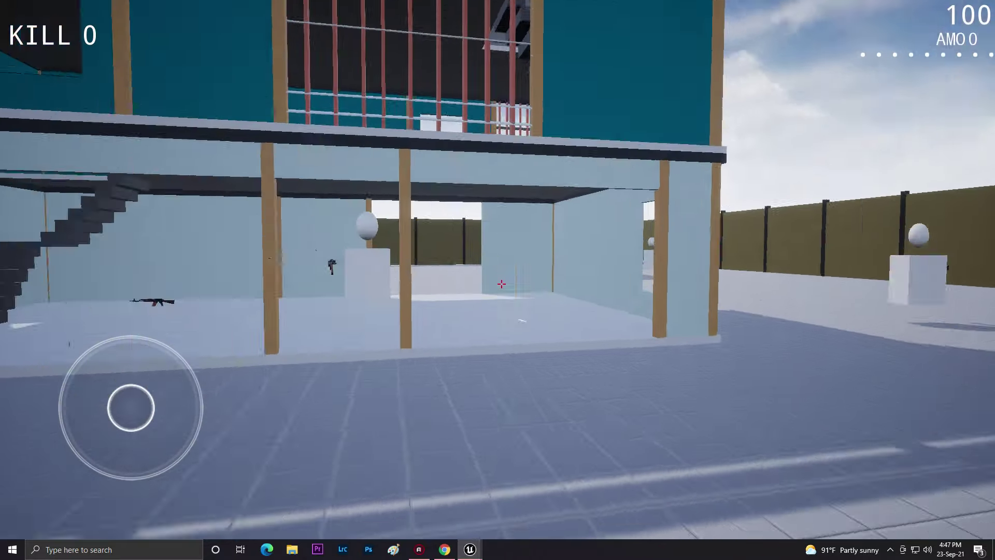
{"action": "key", "text": "s"}
{"action": "key", "text": "s"}
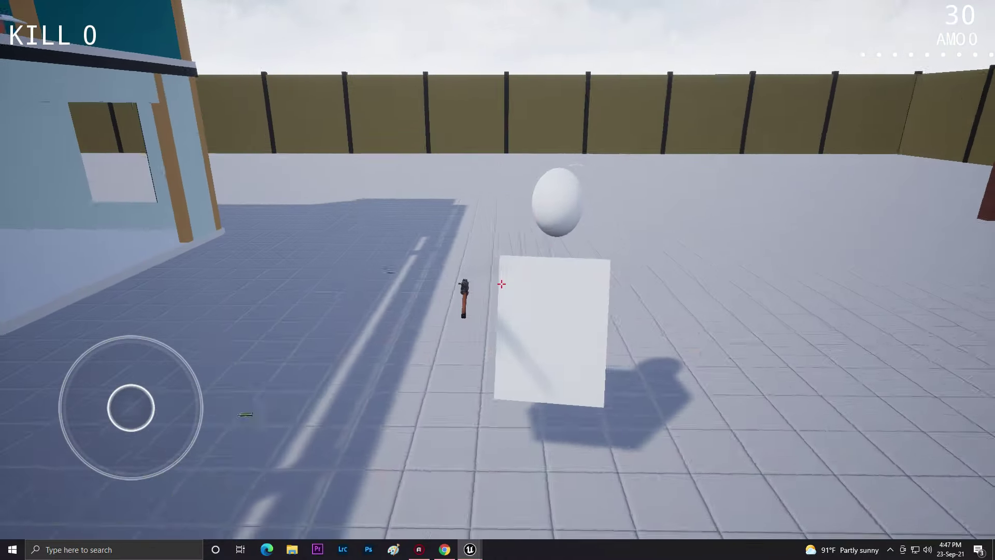
{"action": "key", "text": "w"}
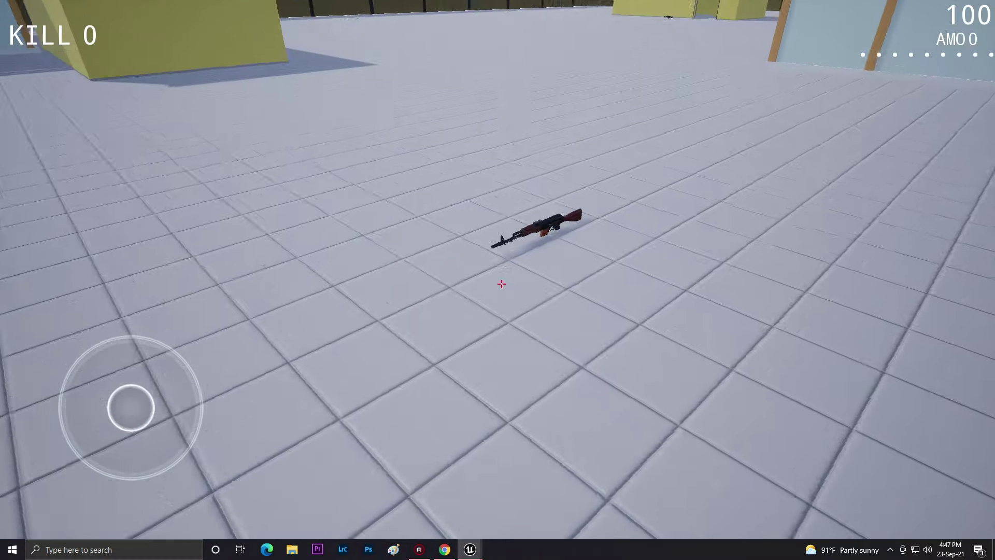
Pick up a rifle, test shooting the attacking enemies while backing away, and end the play session
{"action": "key", "text": "e"}
{"action": "left_click", "coordinate": [502, 284]}
{"action": "key", "text": "s"}
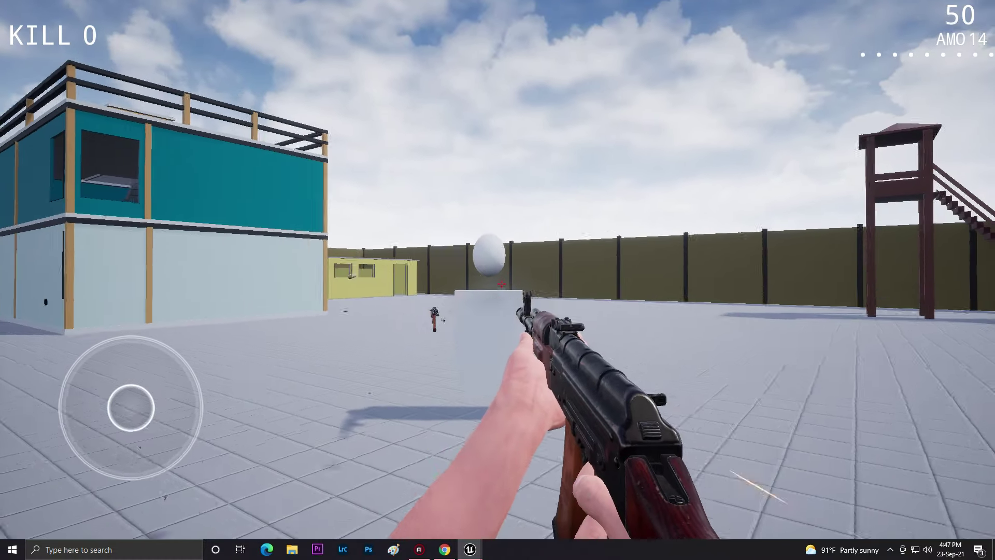
{"action": "left_click", "coordinate": [502, 284]}
{"action": "key", "text": "s"}
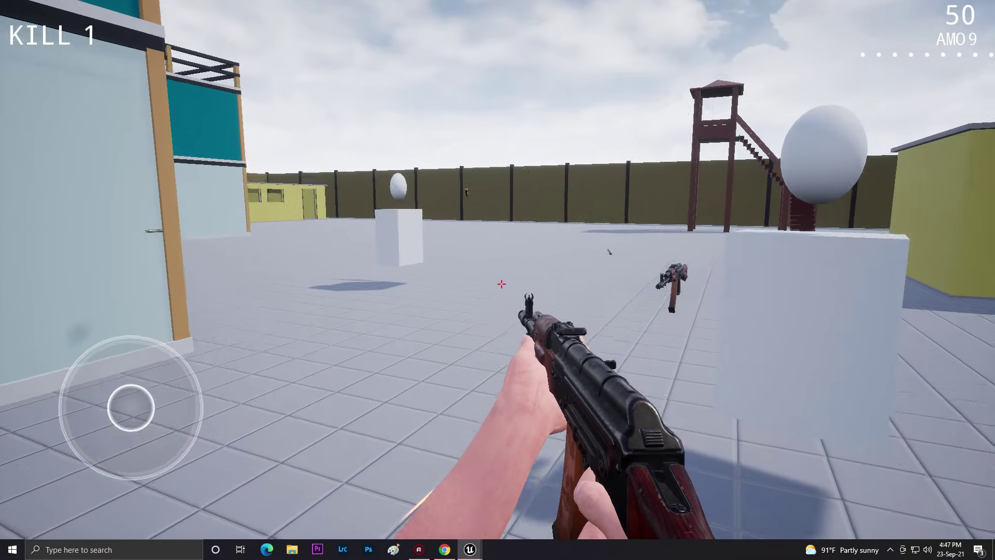
{"action": "left_click", "coordinate": [502, 284]}
{"action": "key", "text": "Escape"}
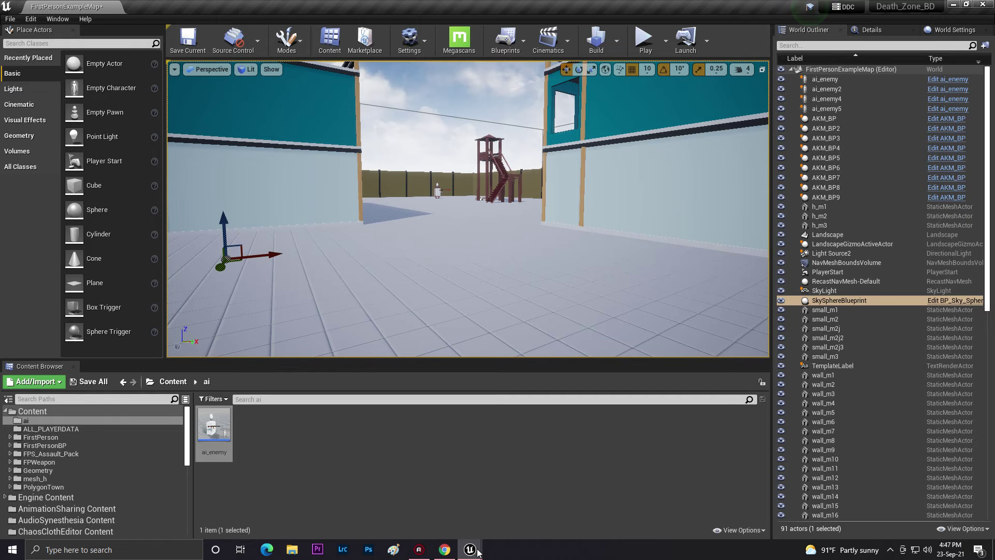
Switch back to the ai_enemy blueprint's event graph and examine the PawnSensing event's cast and SET nodes
{"action": "mouse_move", "coordinate": [475, 551]}
{"action": "left_click", "coordinate": [516, 515]}
{"action": "left_click", "coordinate": [339, 65]}
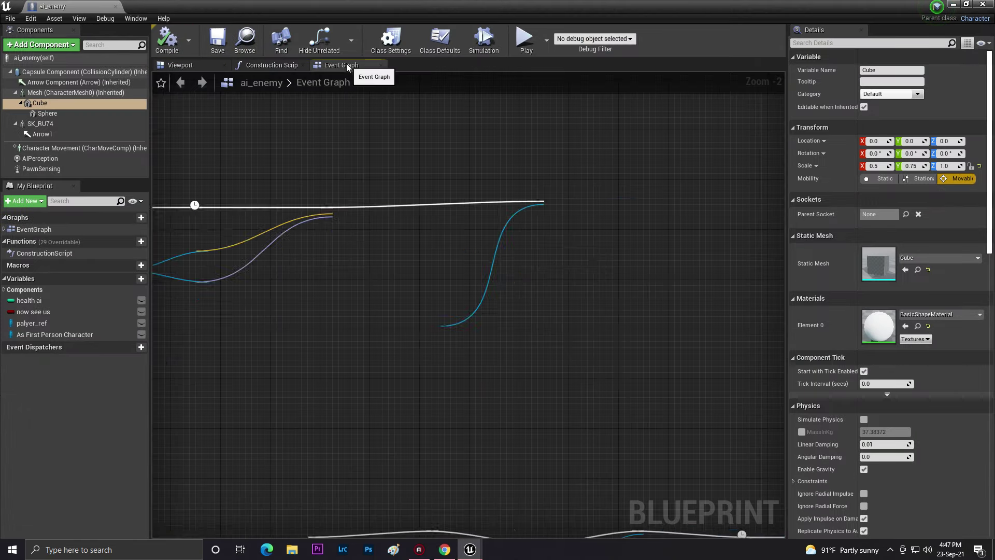
{"action": "scroll", "coordinate": [420, 291], "scroll_direction": "down", "scroll_amount": 5}
{"action": "scroll", "coordinate": [387, 252], "scroll_direction": "up", "scroll_amount": 4}
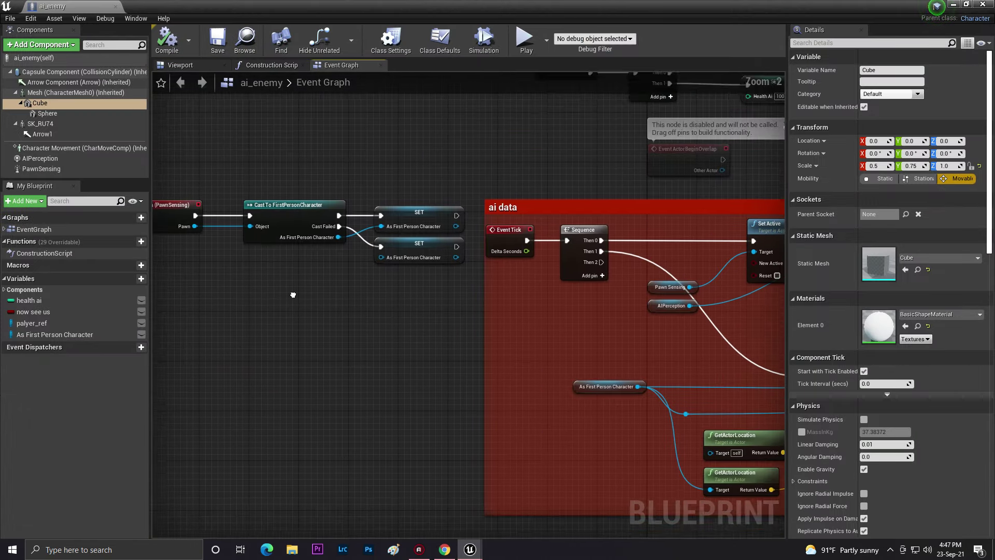
Examine the ai data and damage data node groups and the Event BeginPlay logic in the ai_enemy event graph
{"action": "scroll", "coordinate": [475, 234], "scroll_direction": "up", "scroll_amount": 2}
{"action": "right_click_drag", "start_coordinate": [576, 324], "coordinate": [197, 285]}
{"action": "scroll", "coordinate": [415, 377], "scroll_direction": "down", "scroll_amount": 4}
{"action": "right_click_drag", "start_coordinate": [416, 378], "coordinate": [509, 210]}
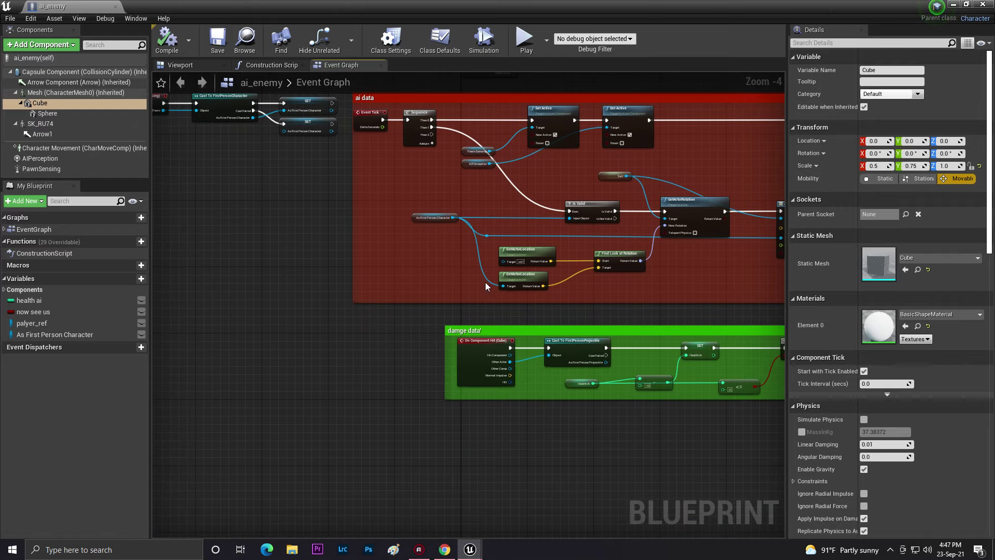
{"action": "scroll", "coordinate": [525, 247], "scroll_direction": "up", "scroll_amount": 1}
{"action": "right_click_drag", "start_coordinate": [525, 246], "coordinate": [524, 502]}
{"action": "right_click_drag", "start_coordinate": [348, 310], "coordinate": [478, 345]}
{"action": "right_click_drag", "start_coordinate": [772, 274], "coordinate": [495, 310]}
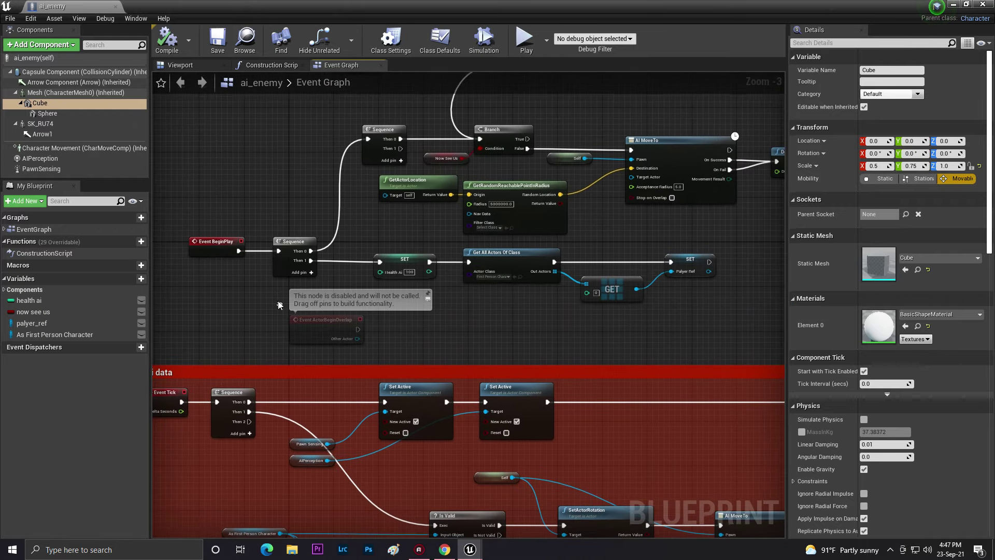
Insert a Delay node between Event BeginPlay and its Sequence node, making room for it, and compile and save the blueprint
{"action": "right_click_drag", "start_coordinate": [310, 290], "coordinate": [573, 298]}
{"action": "scroll", "coordinate": [574, 298], "scroll_direction": "up", "scroll_amount": 3}
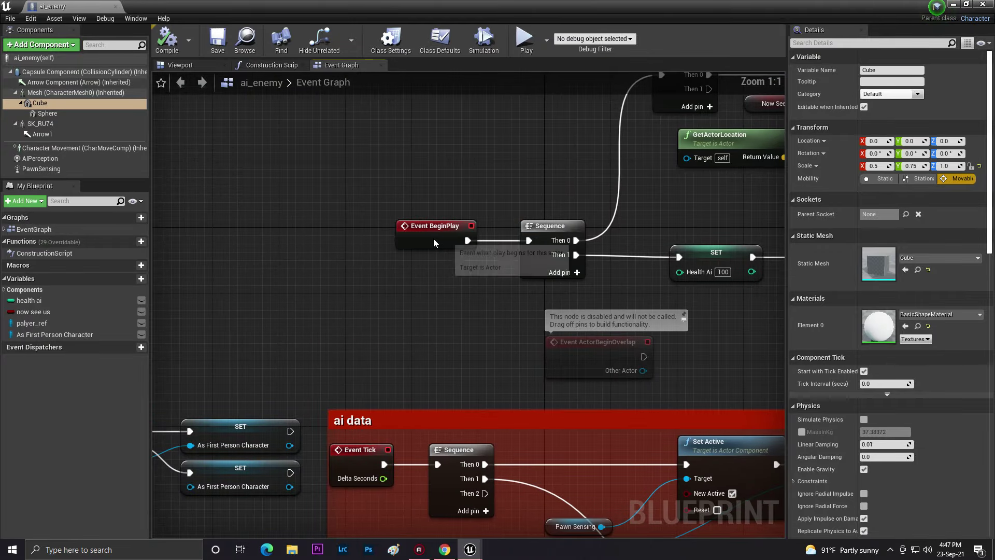
{"action": "left_click_drag", "start_coordinate": [445, 237], "coordinate": [352, 236]}
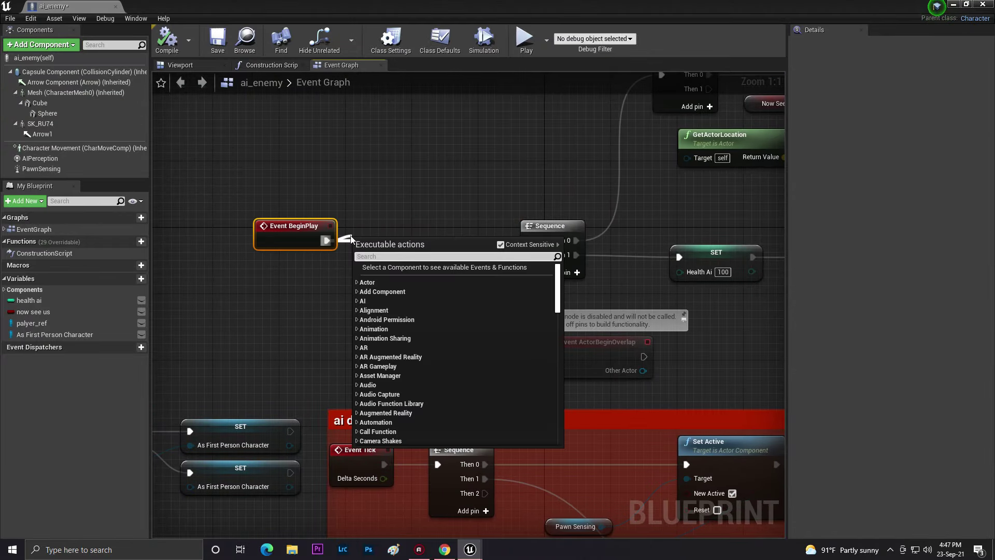
{"action": "type", "text": "delay"}
{"action": "key", "text": "BackSpace"}
{"action": "key", "text": "BackSpace"}
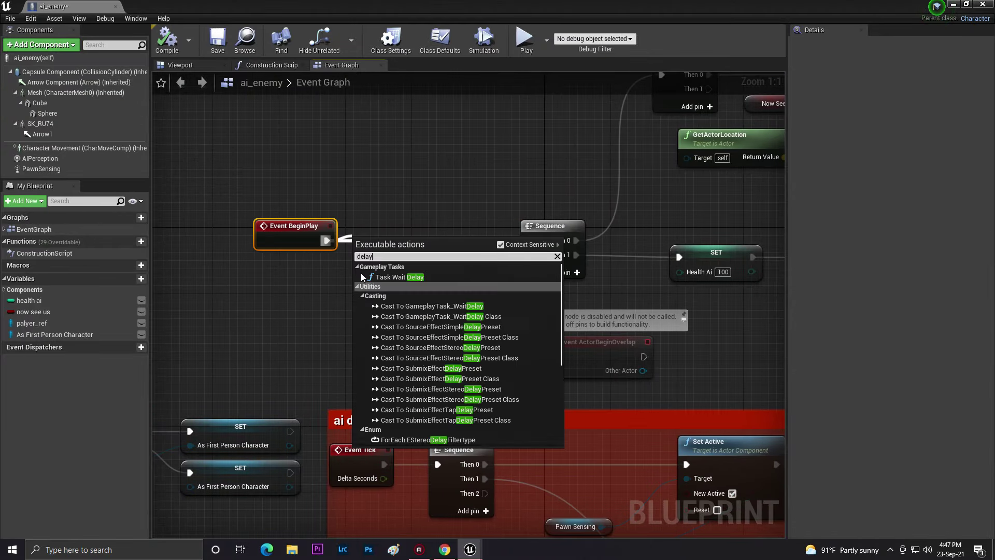
{"action": "scroll", "coordinate": [448, 330], "scroll_direction": "down", "scroll_amount": 4}
{"action": "key", "text": "BackSpace"}
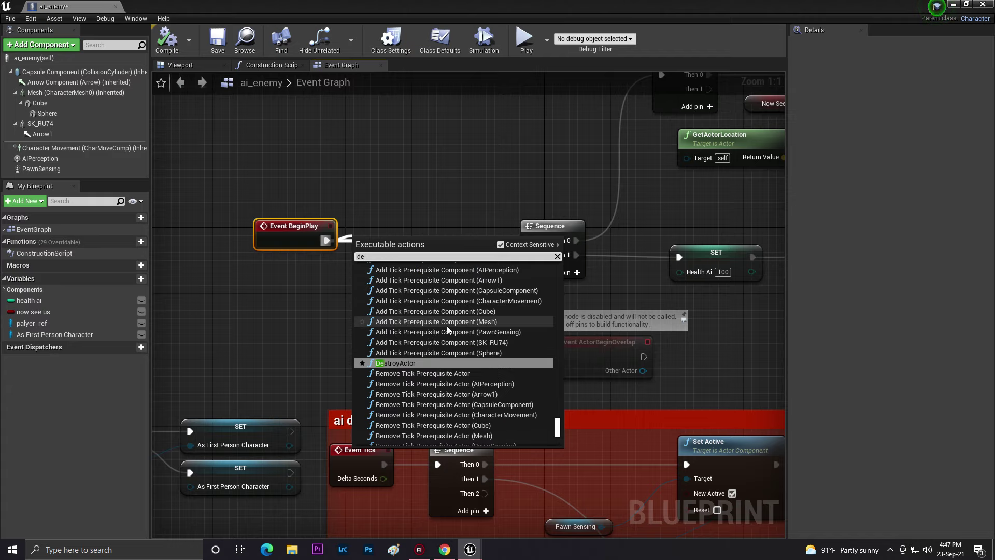
{"action": "type", "text": "lay"}
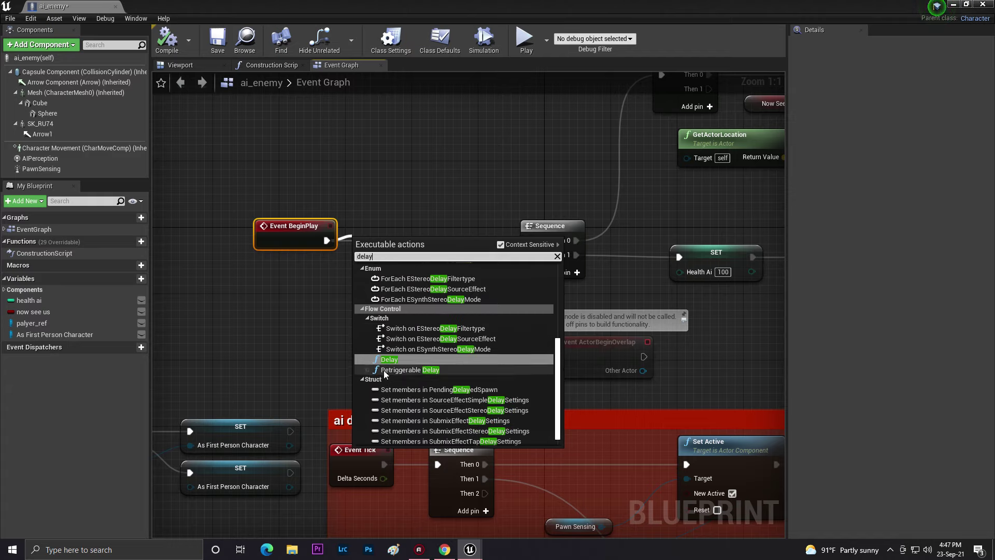
{"action": "left_click", "coordinate": [389, 359]}
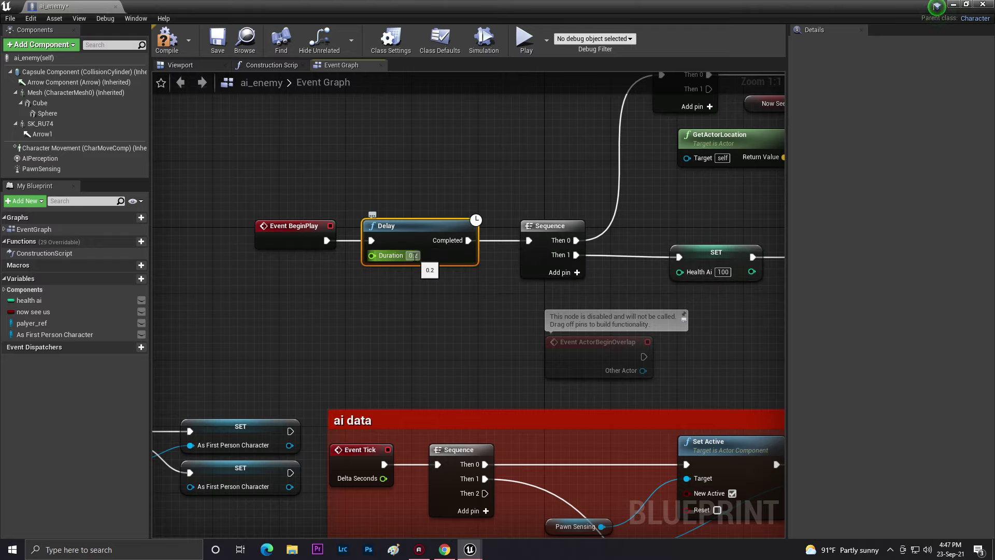
{"action": "left_click", "coordinate": [436, 289]}
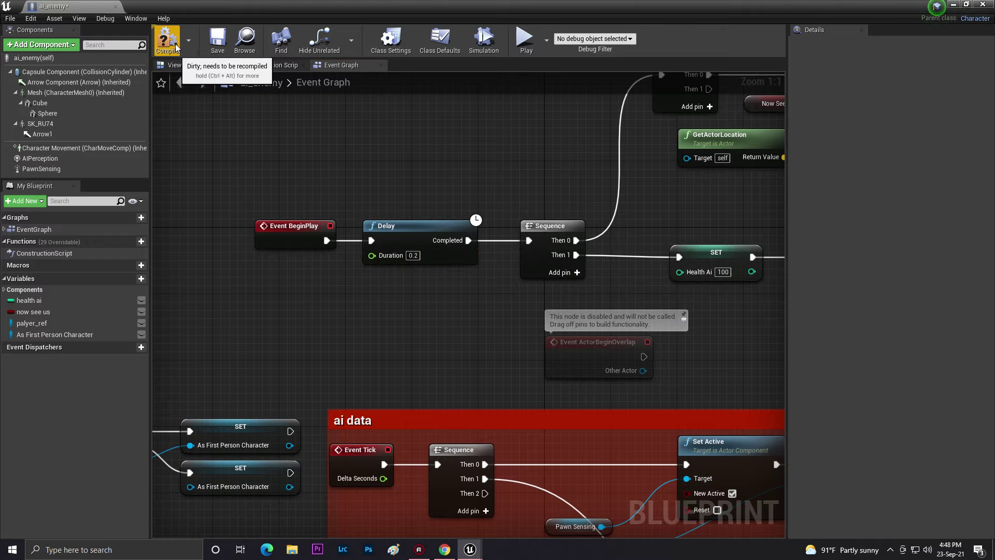
{"action": "left_click", "coordinate": [218, 40]}
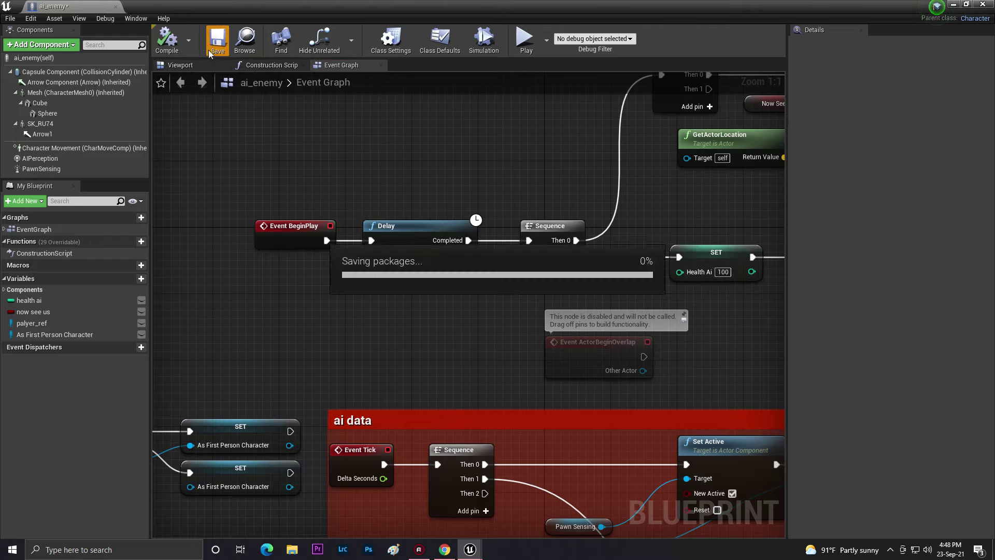
Set the duration of the Delay after Event BeginPlay to 0.5, and compile and save ai_enemy
{"action": "scroll", "coordinate": [475, 365], "scroll_direction": "down", "scroll_amount": 3}
{"action": "right_click_drag", "start_coordinate": [476, 366], "coordinate": [346, 331]}
{"action": "right_click_drag", "start_coordinate": [543, 266], "coordinate": [700, 125]}
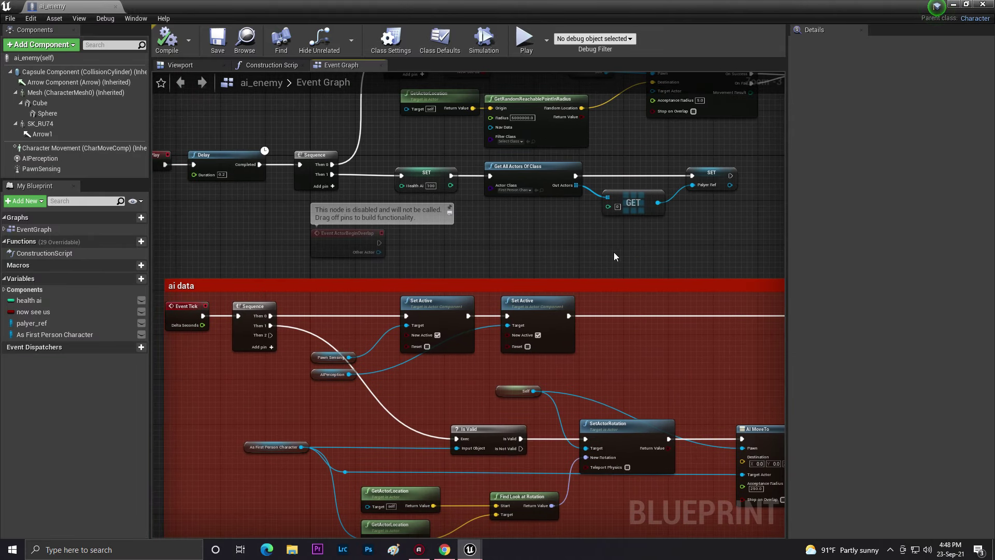
{"action": "right_click_drag", "start_coordinate": [432, 283], "coordinate": [558, 320]}
{"action": "scroll", "coordinate": [382, 234], "scroll_direction": "up", "scroll_amount": 3}
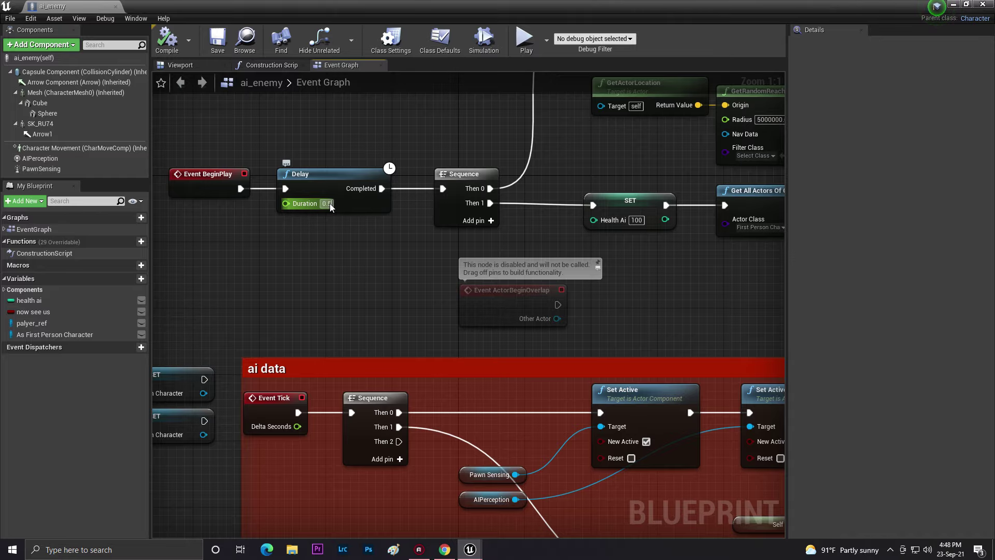
{"action": "left_click", "coordinate": [173, 44]}
{"action": "left_click", "coordinate": [220, 43]}
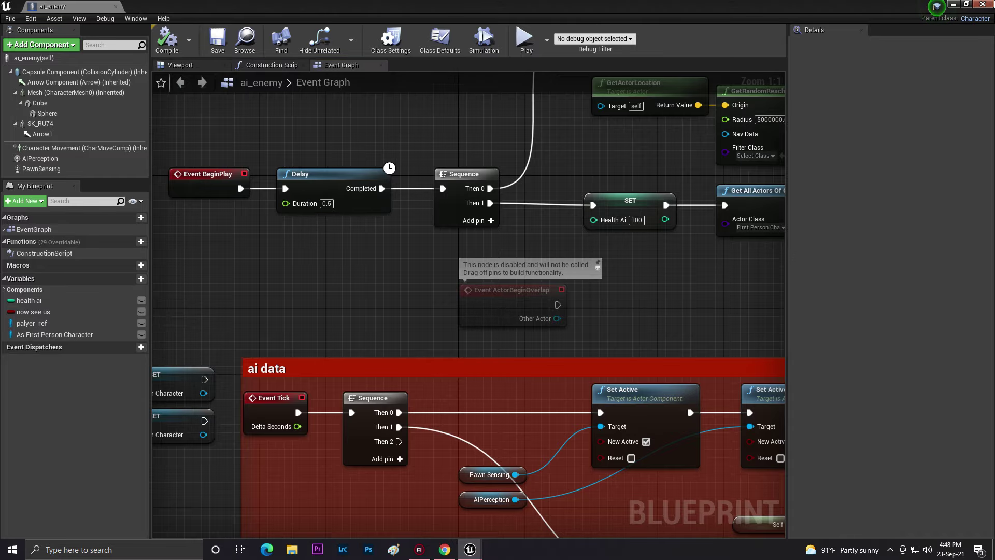
Return to the level, play it in full screen, and pick up a rifle
{"action": "left_click", "coordinate": [954, 5]}
{"action": "left_click", "coordinate": [573, 143]}
{"action": "key", "text": "F11"}
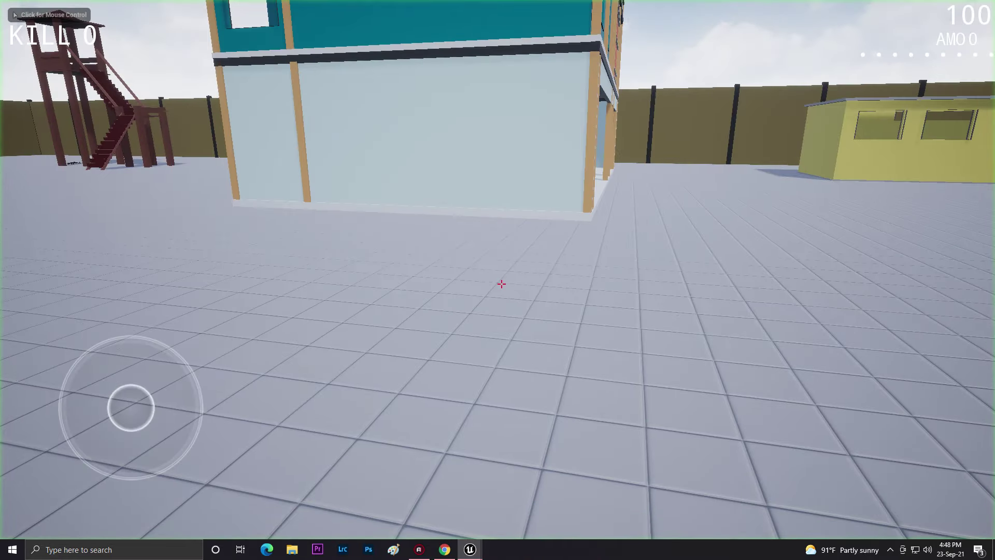
{"action": "key", "text": "w"}
{"action": "key", "text": "w"}
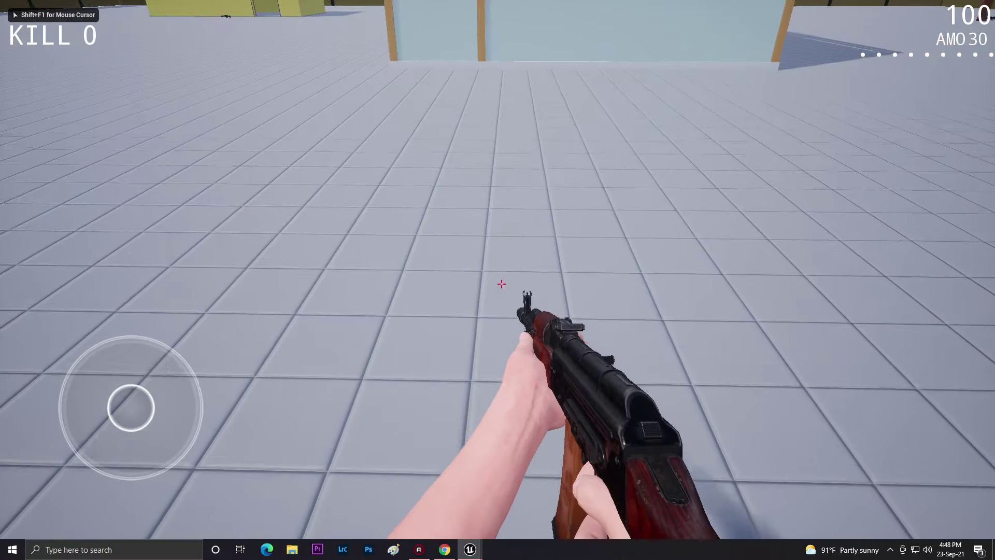
{"action": "key", "text": "w"}
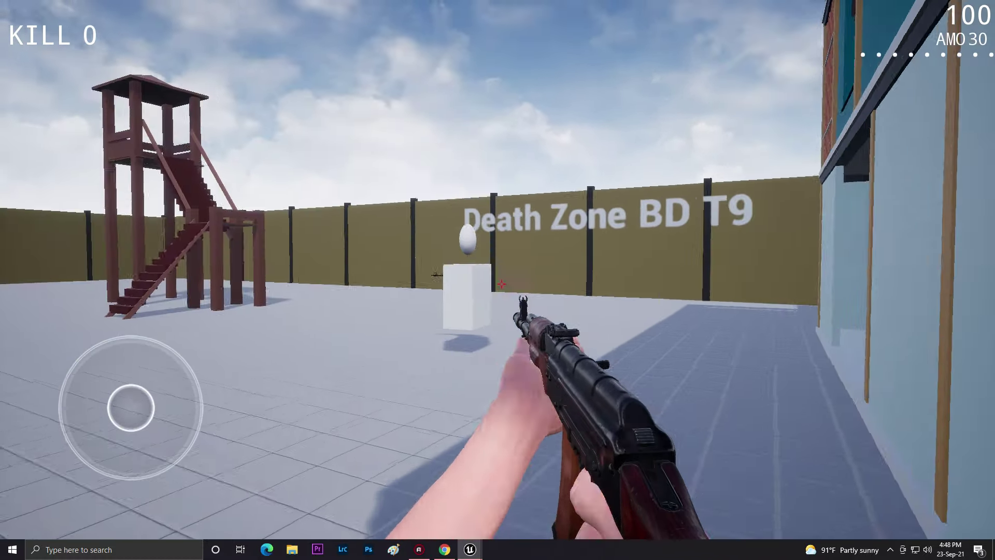
Fire at the enemies near the watchtower while moving to test how they react and attack
{"action": "left_click", "coordinate": [501, 284]}
{"action": "key", "text": "w"}
{"action": "left_click", "coordinate": [501, 284]}
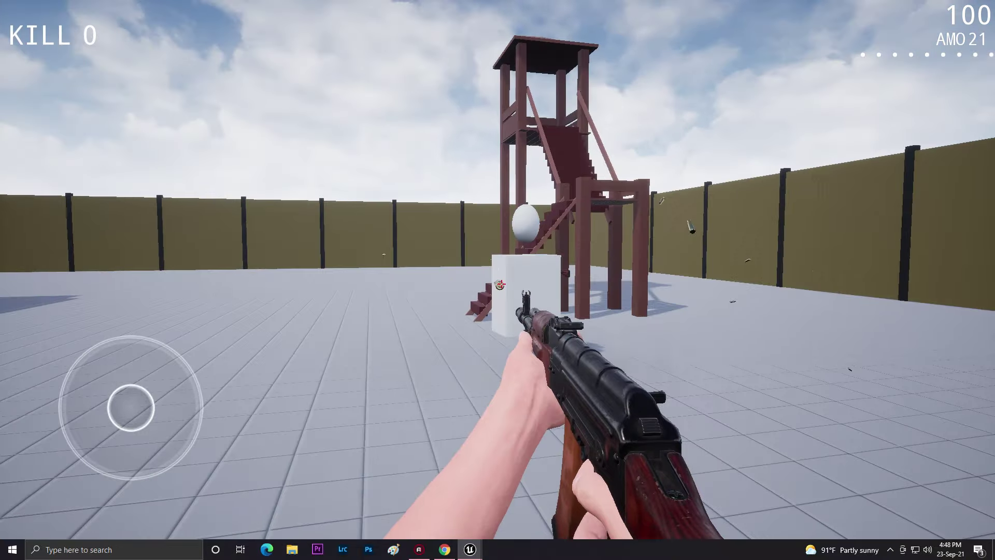
{"action": "key", "text": "w"}
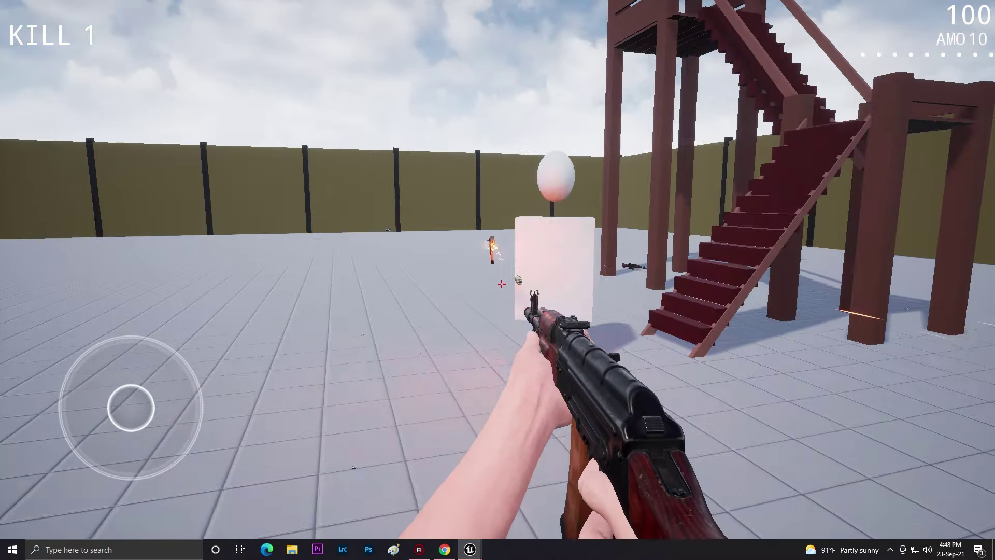
{"action": "key", "text": "a"}
{"action": "left_click", "coordinate": [501, 284]}
{"action": "key", "text": "a"}
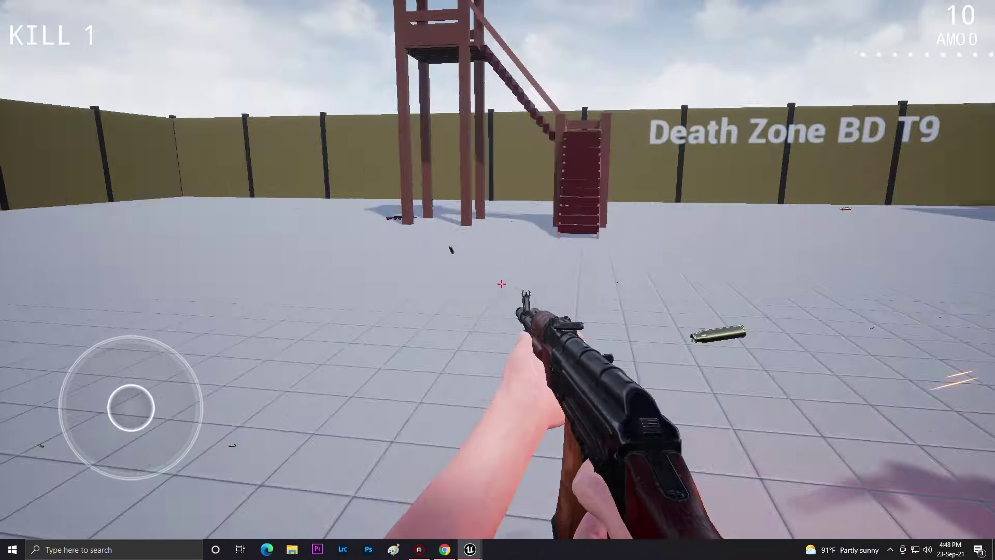
Pick up another rifle, shoot at the enemies near the yellow building, and end the play session
{"action": "key", "text": "w"}
{"action": "key", "text": "e"}
{"action": "key", "text": "w"}
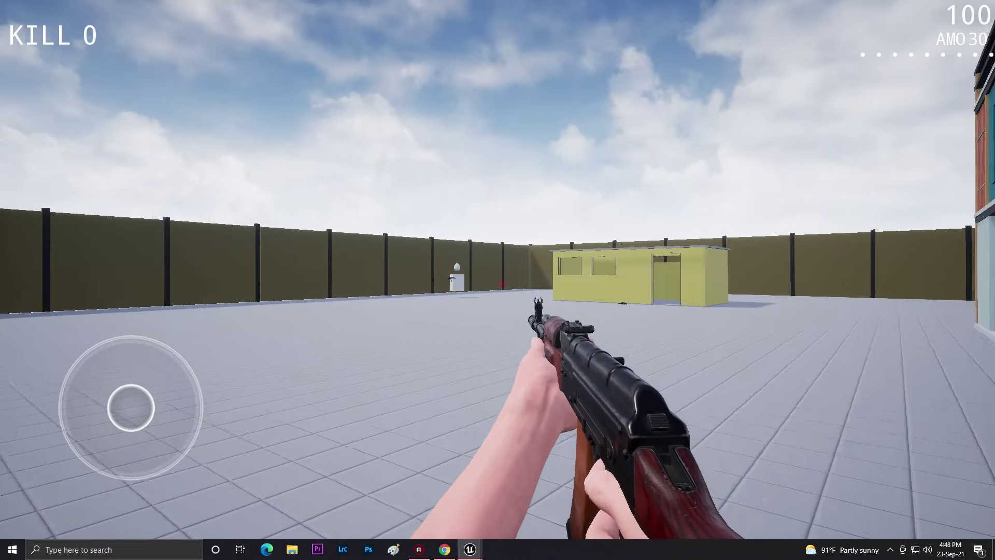
{"action": "left_click", "coordinate": [502, 284]}
{"action": "key", "text": "w"}
{"action": "left_click", "coordinate": [502, 284]}
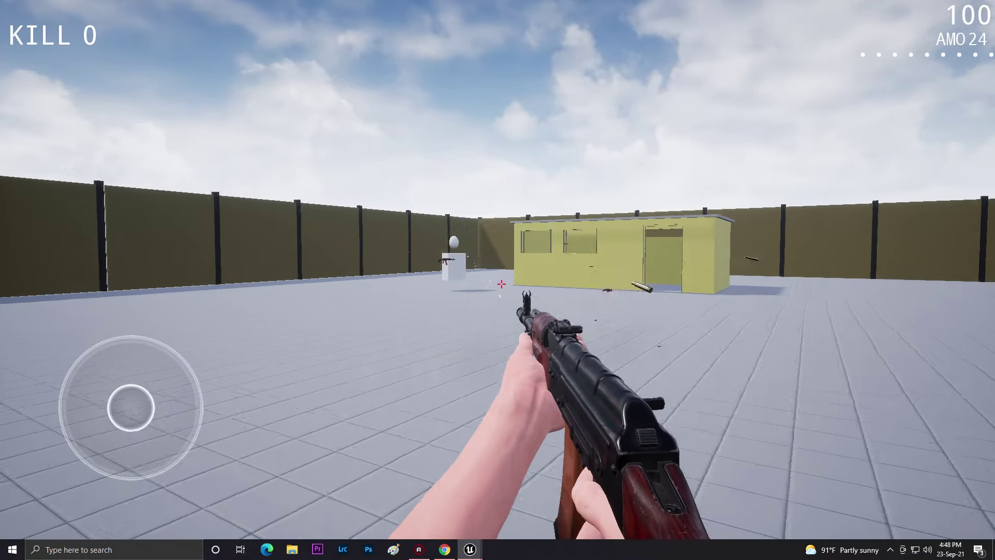
{"action": "left_click", "coordinate": [502, 284]}
{"action": "left_click", "coordinate": [501, 284]}
{"action": "left_click", "coordinate": [501, 283]}
{"action": "key", "text": "d"}
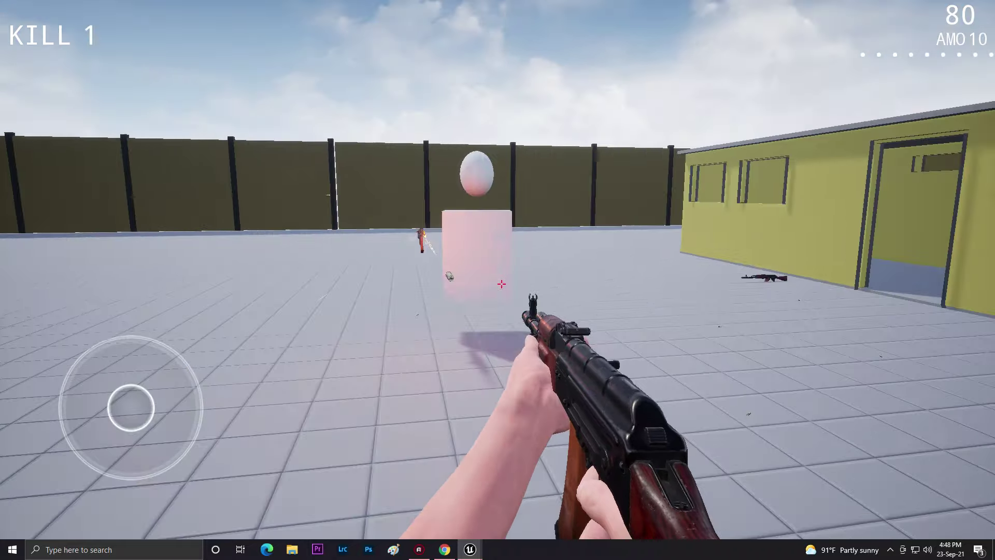
{"action": "left_click", "coordinate": [501, 284]}
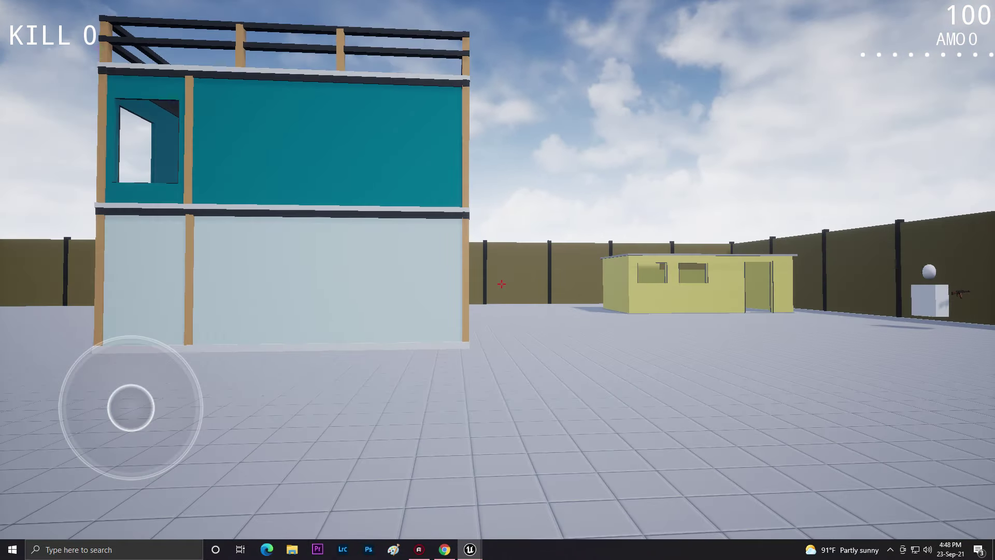
{"action": "key", "text": "Escape"}
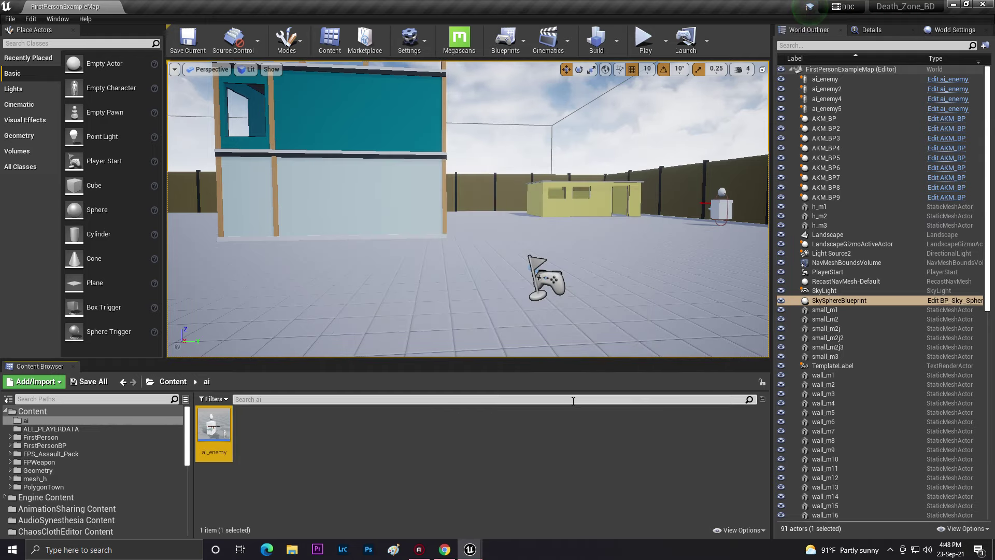
Play the level in the editor viewport, pick up a rifle, test aimed fire at a distant enemy, and stop playing
{"action": "left_click", "coordinate": [644, 39]}
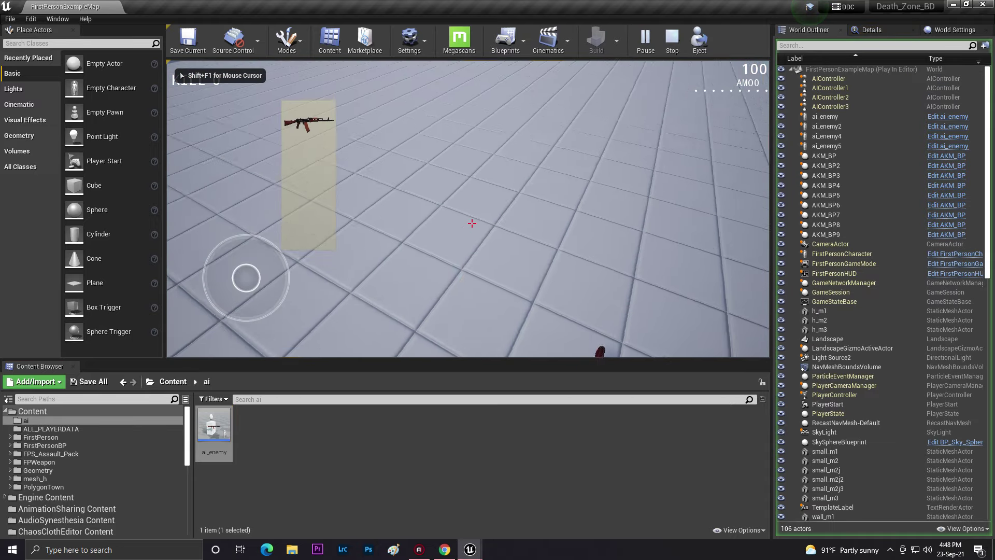
{"action": "key", "text": "f"}
{"action": "right_click", "coordinate": [472, 224]}
{"action": "left_click", "coordinate": [472, 223]}
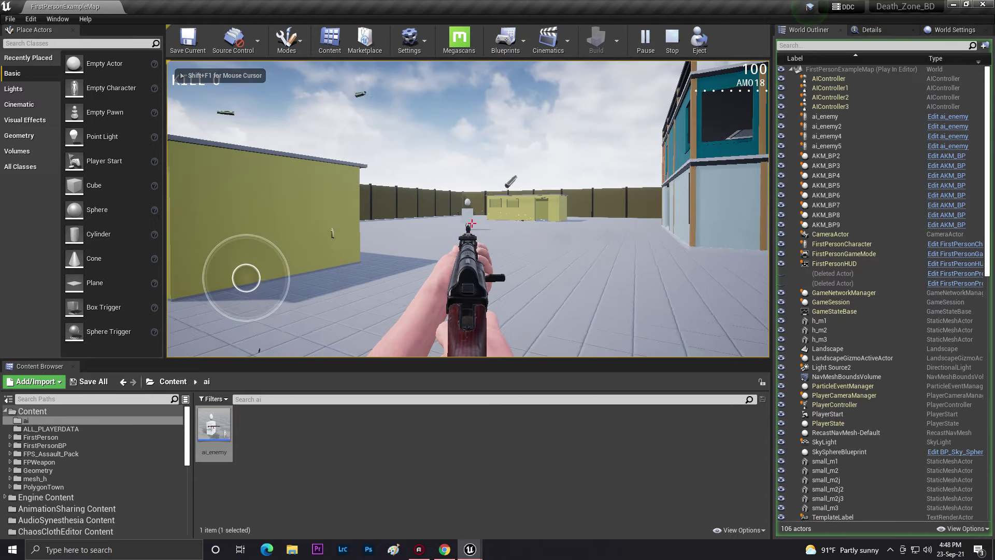
{"action": "key", "text": "Escape"}
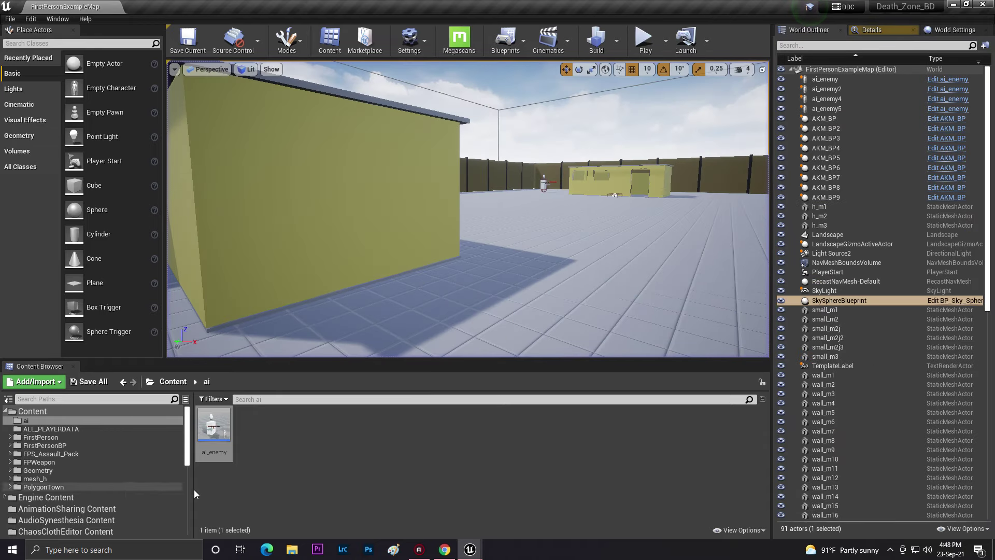
Open the FirstPersonCharacter blueprint from the ALL_PLAYERDATA folder and locate the Play Animation node in the projectile-spawning logic
{"action": "left_click", "coordinate": [100, 430]}
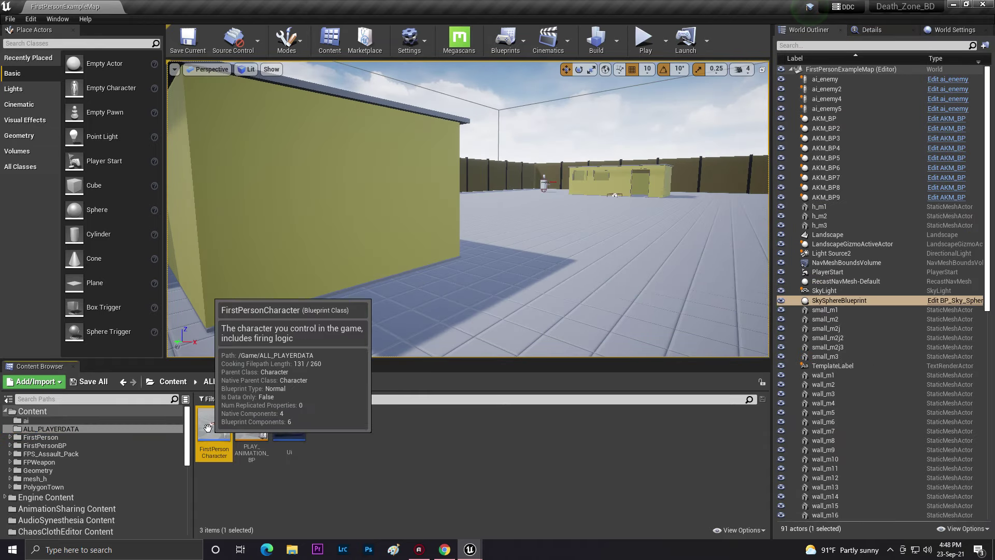
{"action": "double_click", "coordinate": [214, 427]}
{"action": "scroll", "coordinate": [331, 271], "scroll_direction": "down", "scroll_amount": 5}
{"action": "right_click_drag", "start_coordinate": [360, 363], "coordinate": [600, 207]}
{"action": "scroll", "coordinate": [295, 212], "scroll_direction": "up", "scroll_amount": 4}
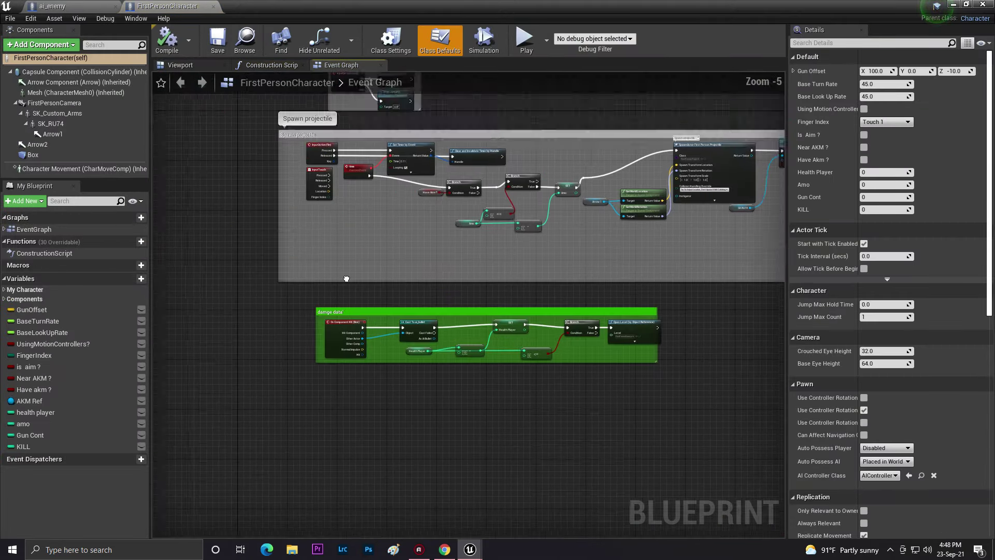
{"action": "right_click_drag", "start_coordinate": [347, 278], "coordinate": [293, 455]}
{"action": "scroll", "coordinate": [425, 385], "scroll_direction": "up", "scroll_amount": 5}
{"action": "right_click_drag", "start_coordinate": [617, 358], "coordinate": [198, 325]}
{"action": "right_click_drag", "start_coordinate": [589, 288], "coordinate": [491, 258]}
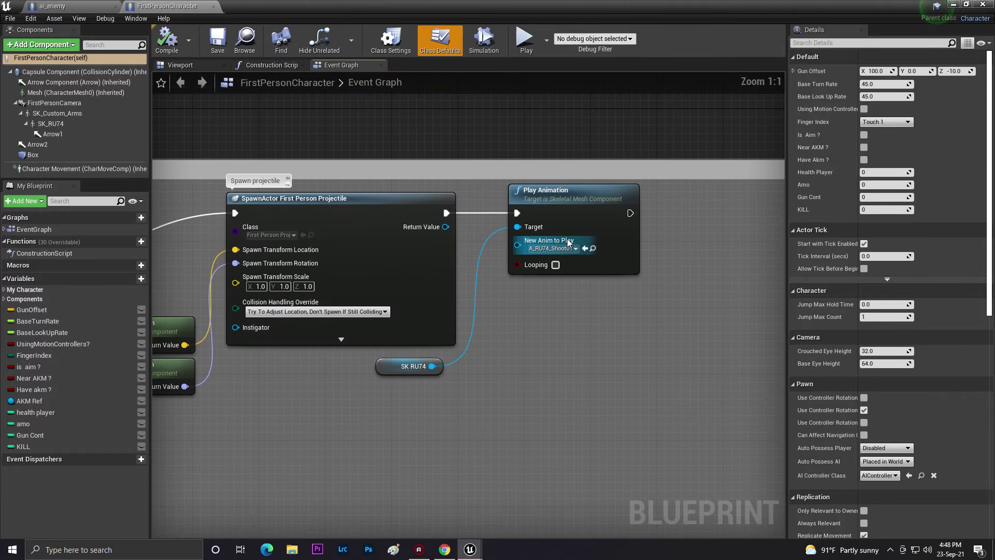
Add a Play Sound at Location node after Play Animation, align it with that node, and compile the blueprint
{"action": "left_click_drag", "start_coordinate": [668, 209], "coordinate": [677, 206]}
{"action": "type", "text": "play soun"}
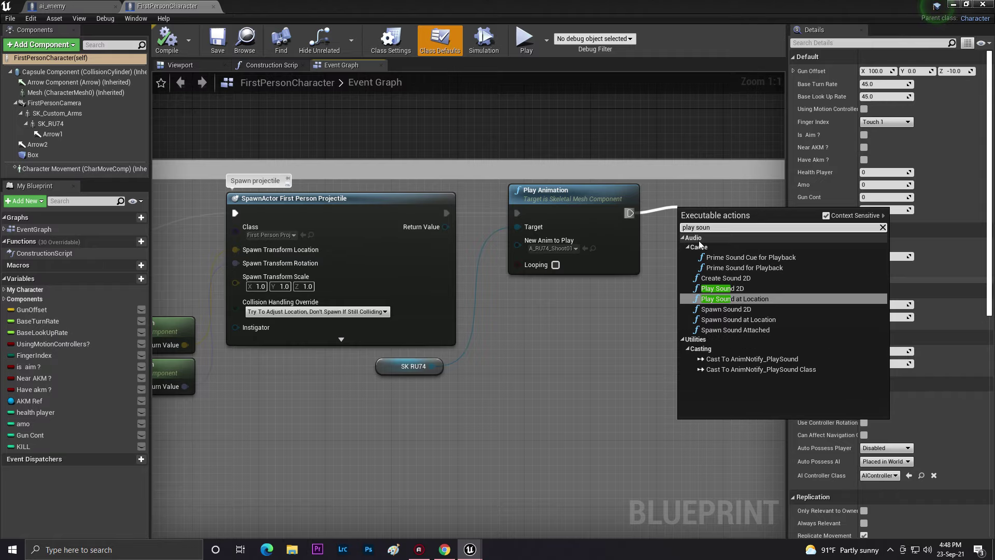
{"action": "left_click", "coordinate": [733, 288]}
{"action": "right_click_drag", "start_coordinate": [736, 299], "coordinate": [546, 298]}
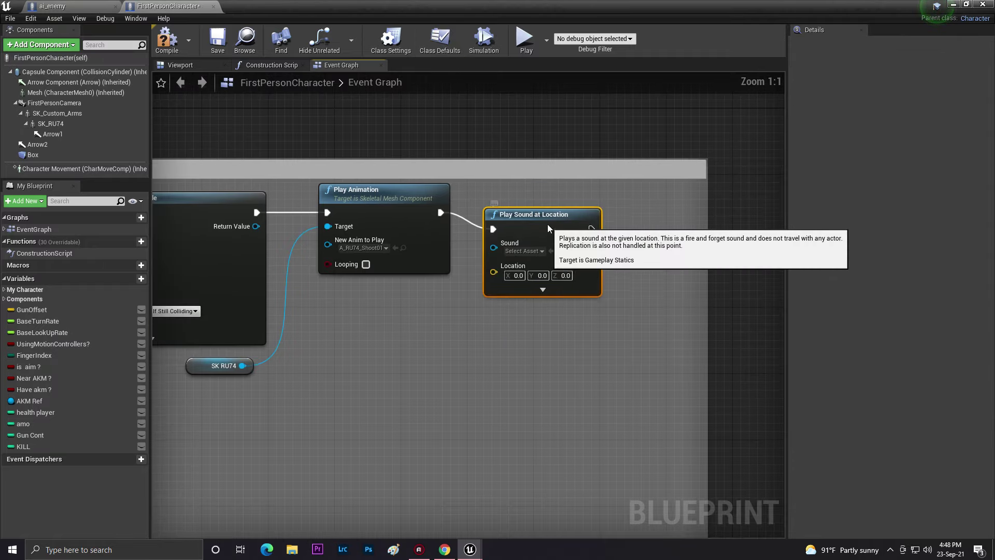
{"action": "left_click_drag", "start_coordinate": [547, 226], "coordinate": [552, 215]}
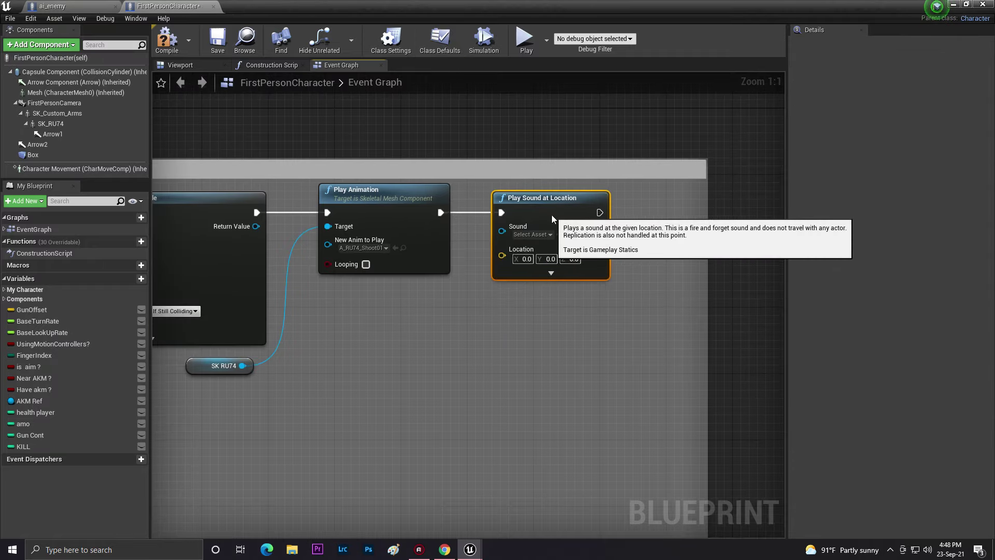
{"action": "left_click", "coordinate": [167, 41]}
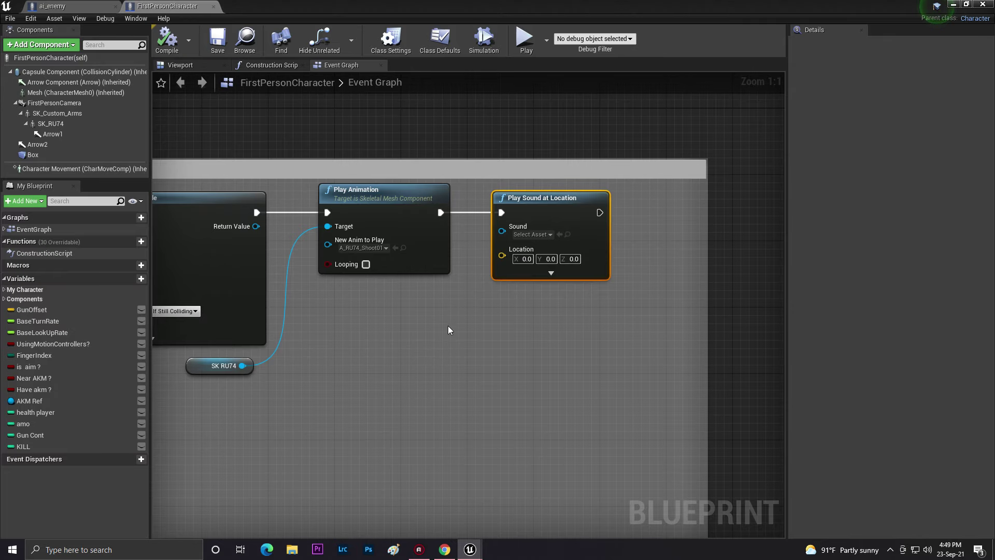
Import the M416-single (mp3cut.net) sound from the game sound folder on drive F: into the ALL_PLAYERDATA folder
{"action": "left_click_drag", "start_coordinate": [714, 3], "coordinate": [634, 29]}
{"action": "right_click", "coordinate": [338, 436]}
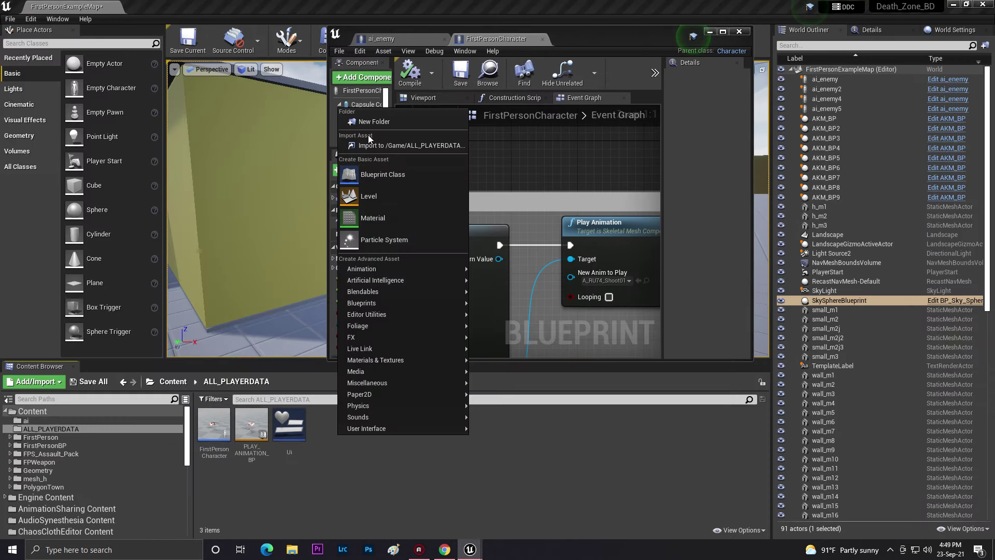
{"action": "left_click", "coordinate": [370, 145]}
{"action": "scroll", "coordinate": [46, 166], "scroll_direction": "down", "scroll_amount": 5}
{"action": "left_click", "coordinate": [62, 203]}
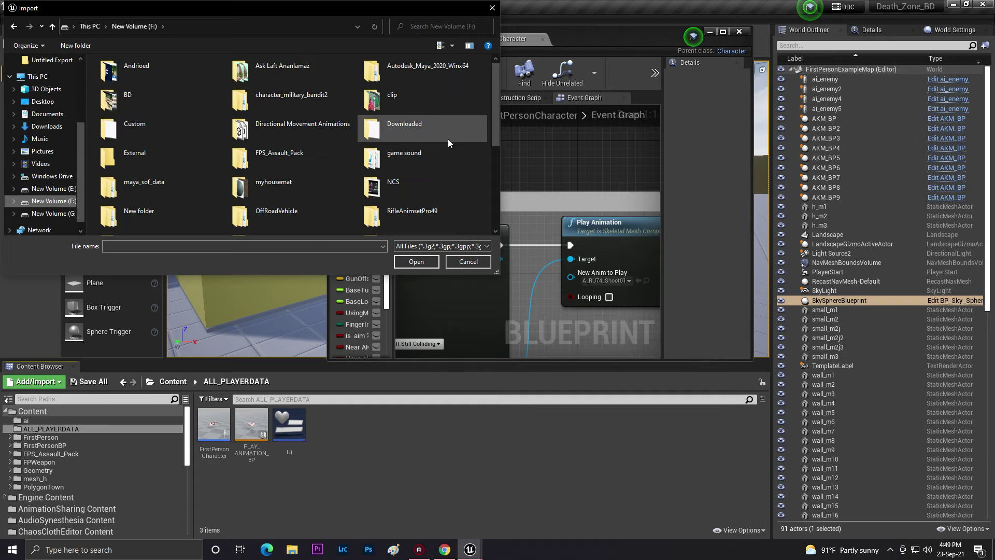
{"action": "double_click", "coordinate": [422, 155]}
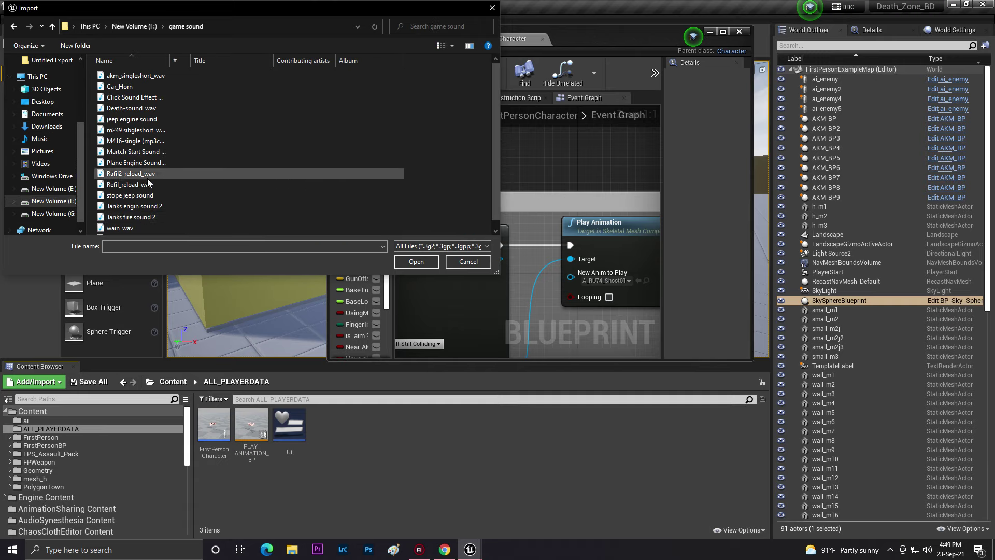
{"action": "left_click", "coordinate": [135, 140]}
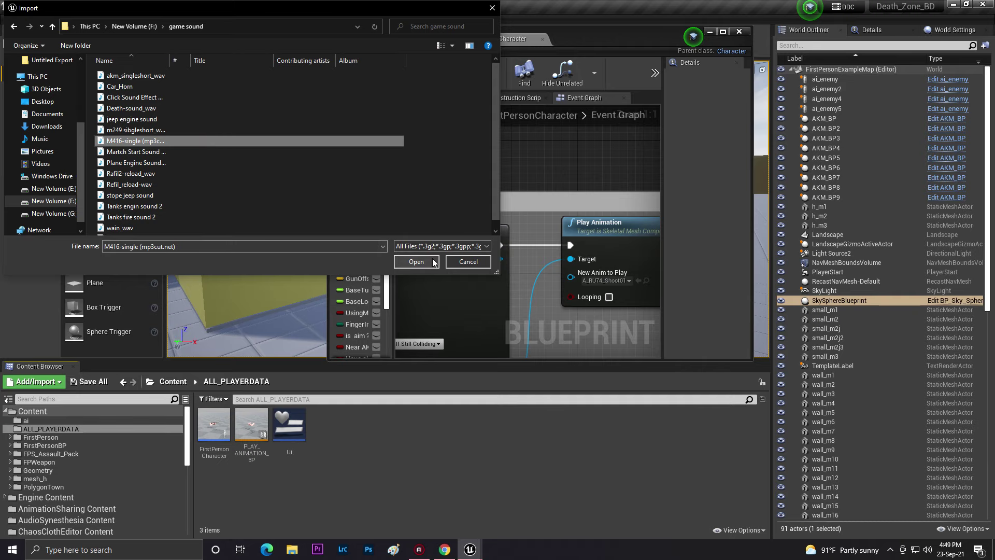
{"action": "left_click", "coordinate": [417, 261]}
Assign the imported M416-single sound to the Play Sound at Location node and save the FirstPersonCharacter blueprint
{"action": "left_click", "coordinate": [250, 429]}
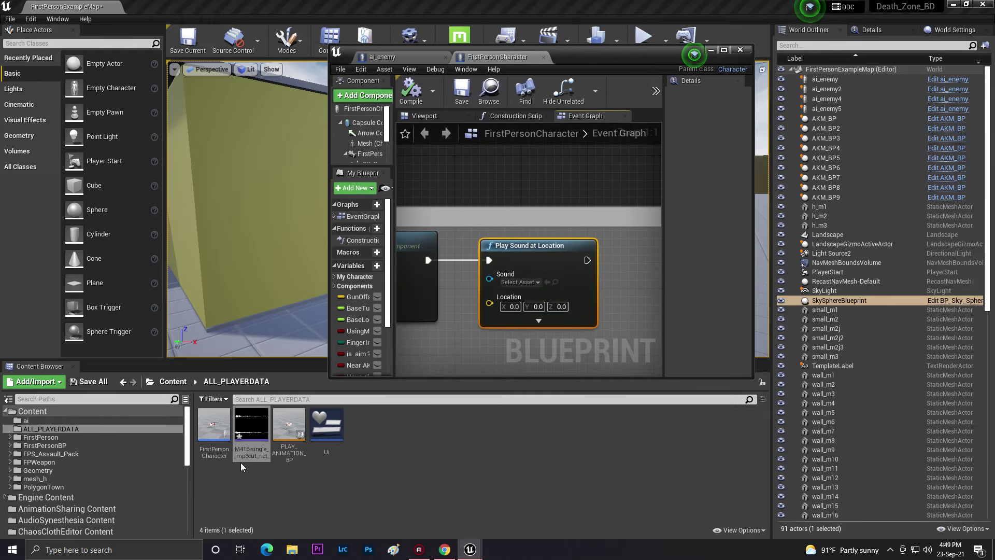
{"action": "left_click_drag", "start_coordinate": [241, 463], "coordinate": [528, 283]}
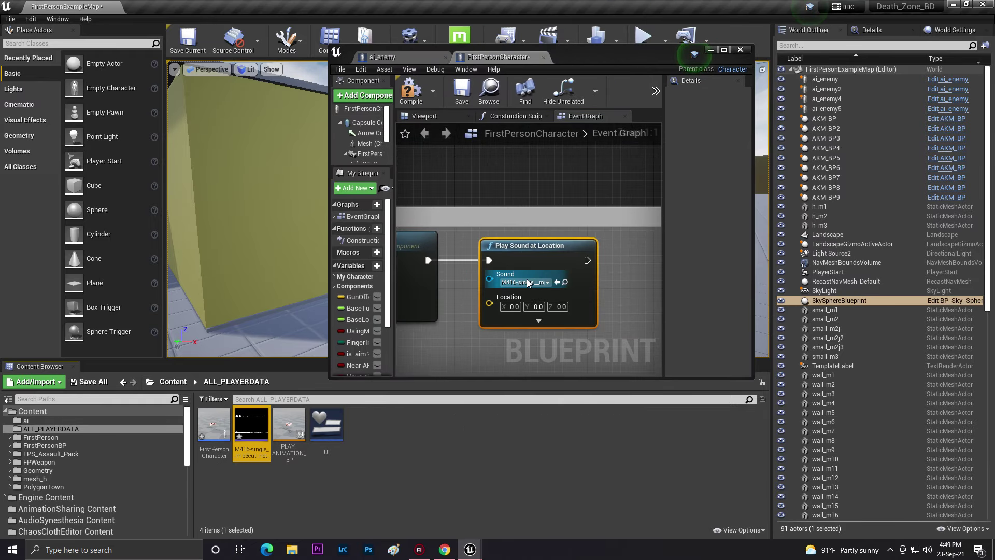
{"action": "left_click", "coordinate": [724, 50]}
{"action": "left_click", "coordinate": [219, 56]}
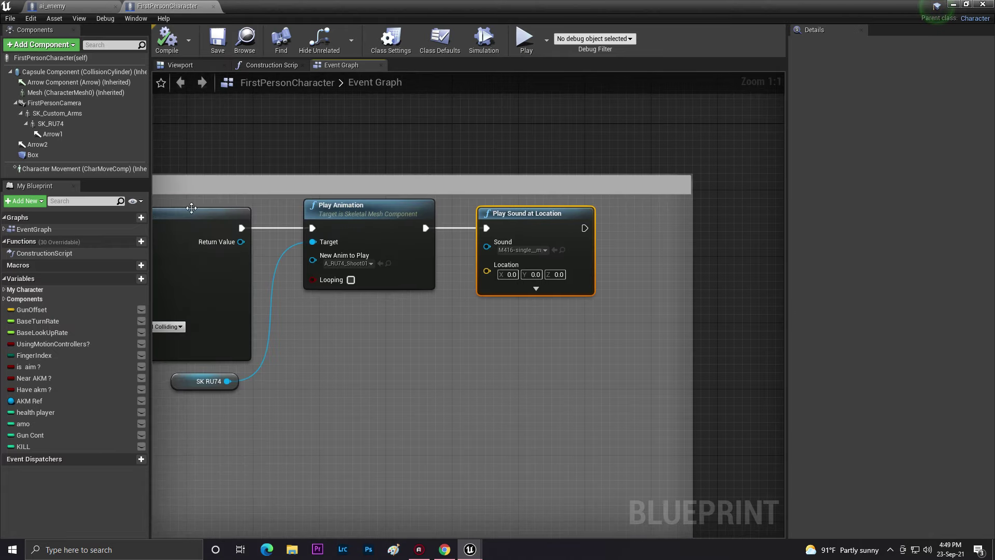
Select the muzzle arrow Arrow1 in the character and place a reference to it in the Event Graph below Play Animation
{"action": "left_click", "coordinate": [192, 67]}
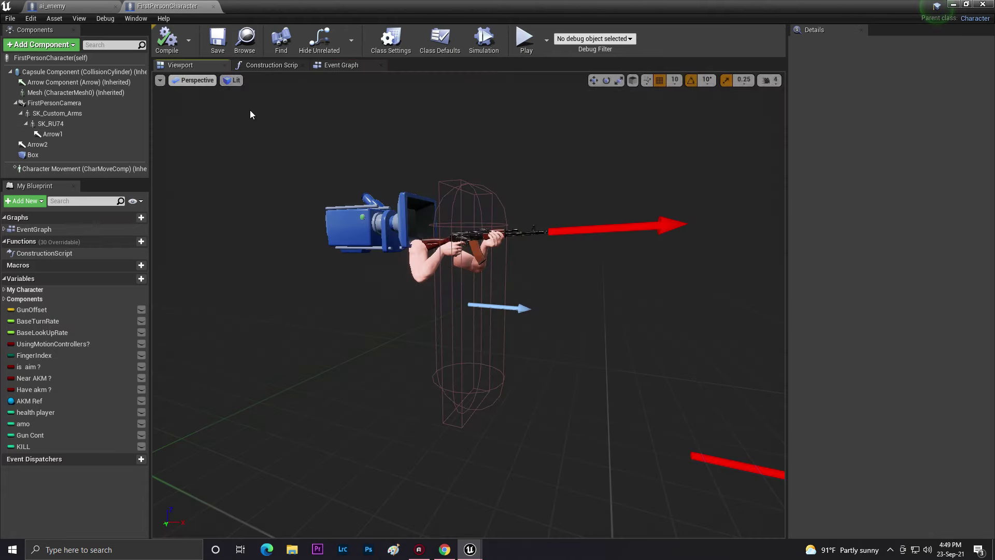
{"action": "left_click", "coordinate": [601, 231]}
{"action": "left_click", "coordinate": [341, 64]}
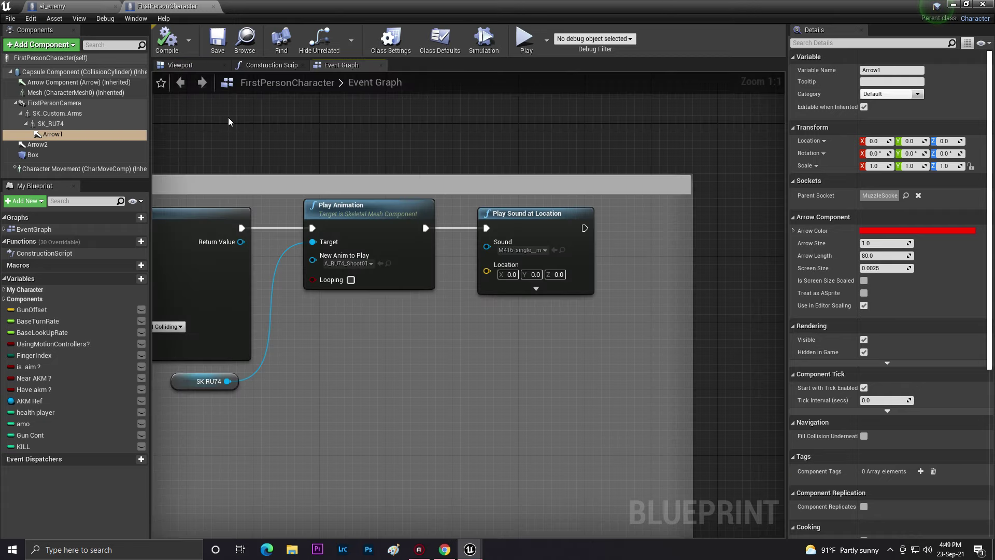
{"action": "left_click_drag", "start_coordinate": [284, 362], "coordinate": [334, 372]}
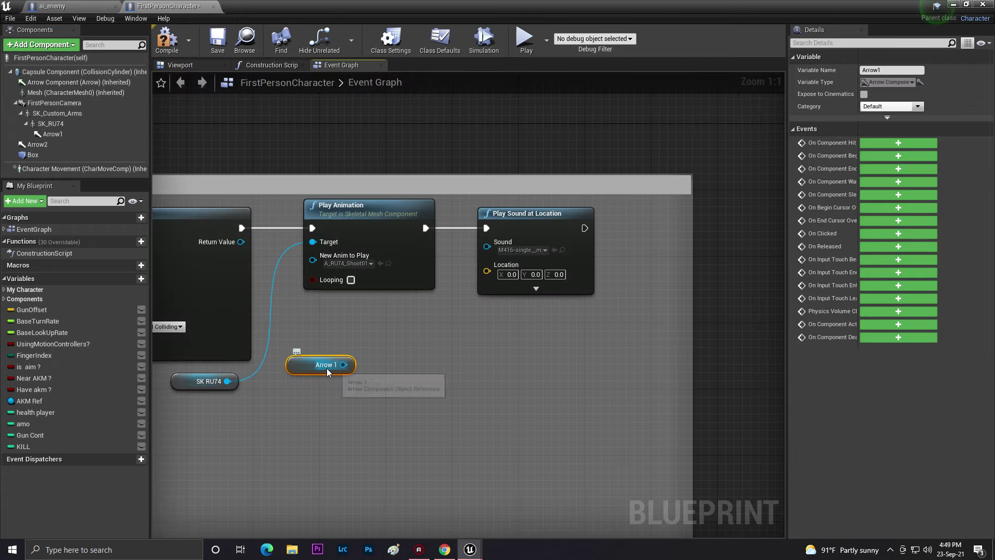
Add GetWorldLocation from the Arrow 1 reference, connect it to the sound node's Location input, and compile and save the blueprint
{"action": "left_click_drag", "start_coordinate": [399, 322], "coordinate": [399, 322]}
{"action": "type", "text": "ge"}
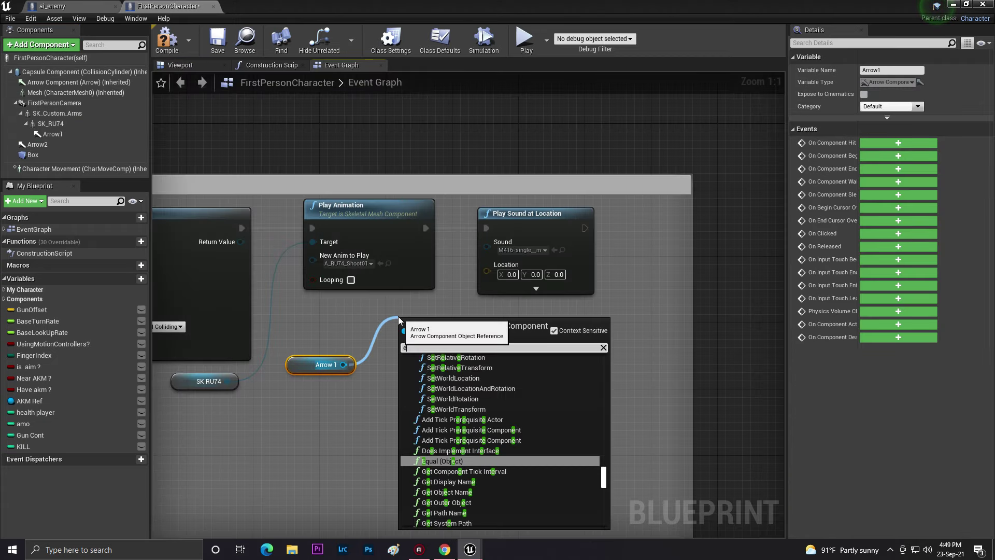
{"action": "type", "text": "t loca"}
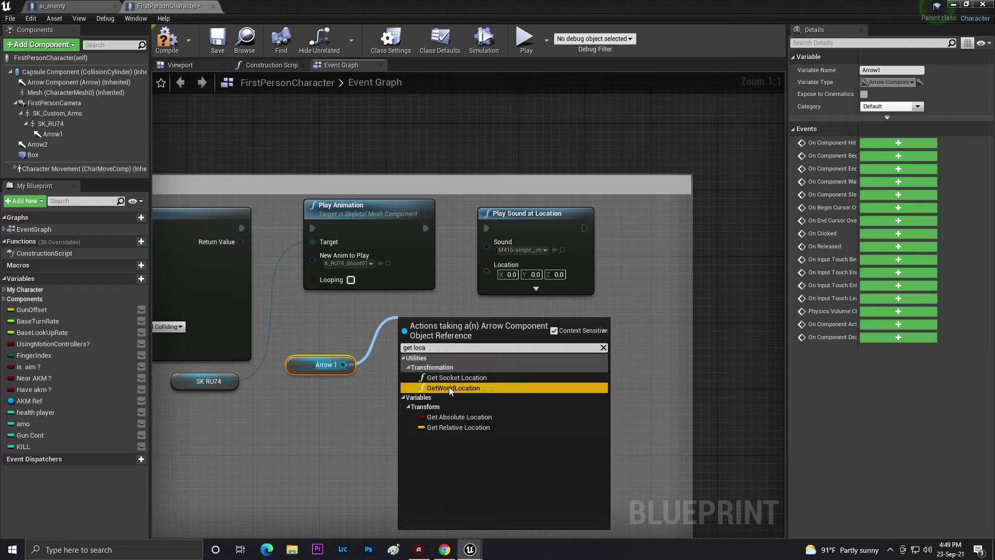
{"action": "left_click", "coordinate": [449, 388]}
{"action": "left_click_drag", "start_coordinate": [494, 343], "coordinate": [504, 264]}
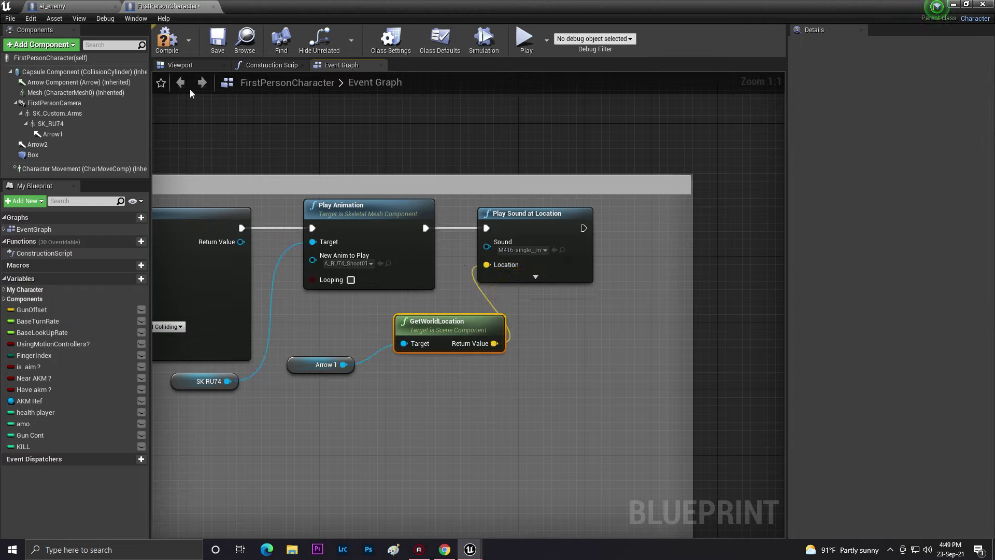
{"action": "left_click", "coordinate": [167, 42]}
{"action": "left_click", "coordinate": [218, 41]}
Play the level in the editor, pick up a rifle, fire several shots to test the gun sound, and stop playing
{"action": "left_click", "coordinate": [953, 5]}
{"action": "left_click", "coordinate": [642, 37]}
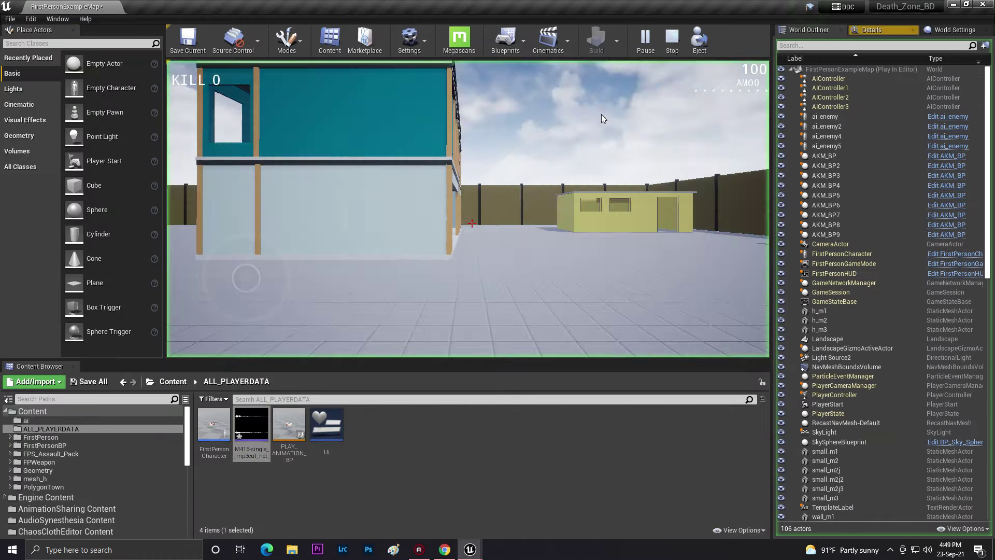
{"action": "key", "text": "f"}
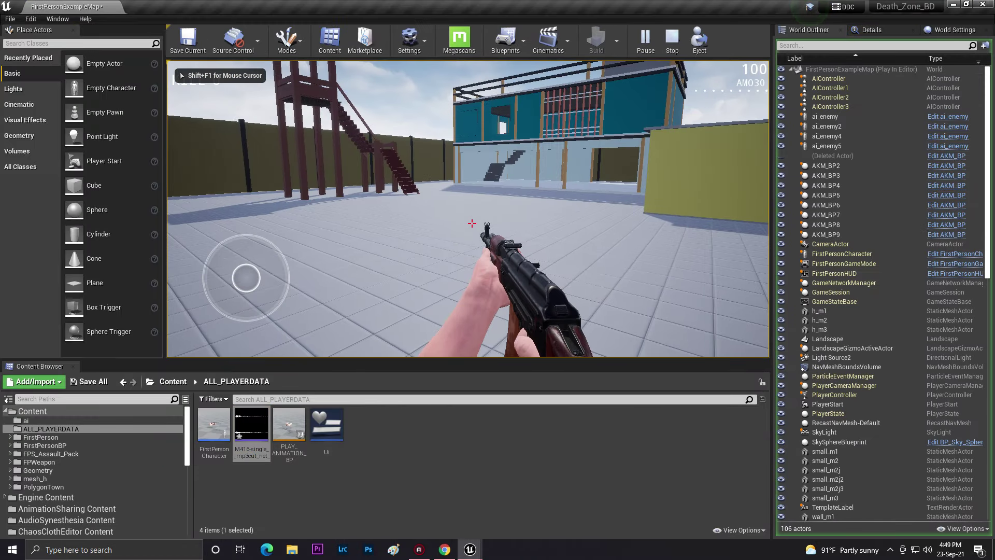
{"action": "left_click", "coordinate": [472, 223]}
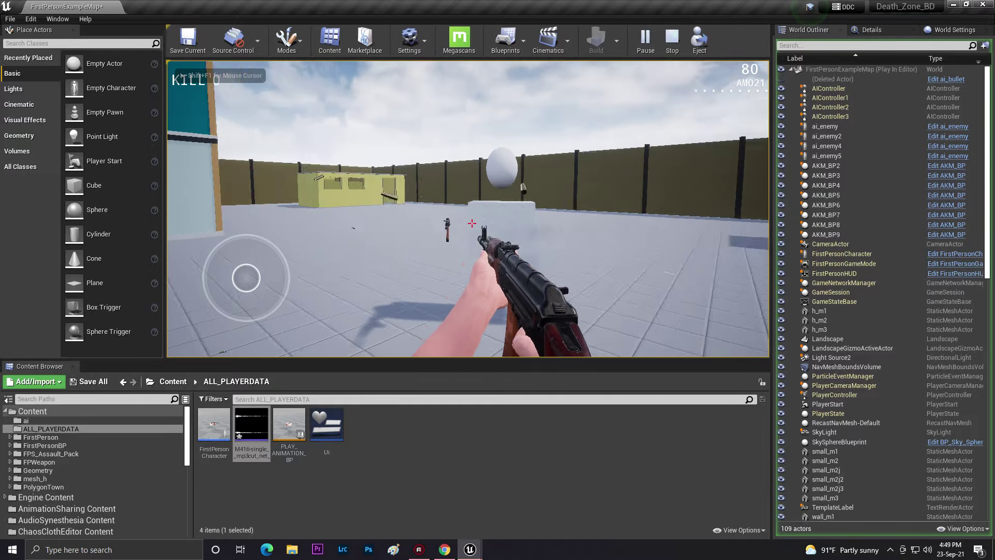
{"action": "left_click", "coordinate": [472, 222]}
{"action": "left_click", "coordinate": [471, 223]}
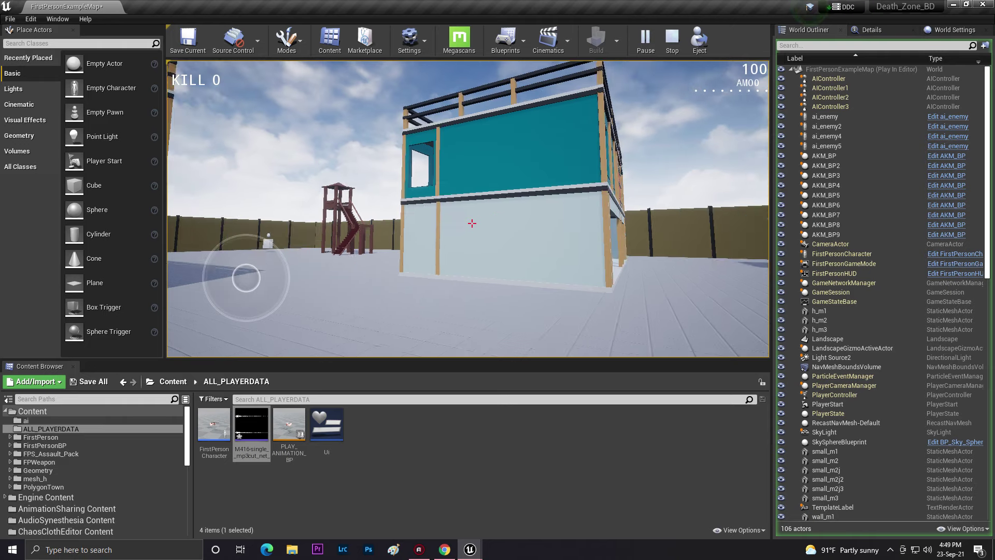
{"action": "key", "text": "Escape"}
Save the modified FirstPersonExampleMap level and the imported M416-single sound asset
{"action": "left_click", "coordinate": [89, 382]}
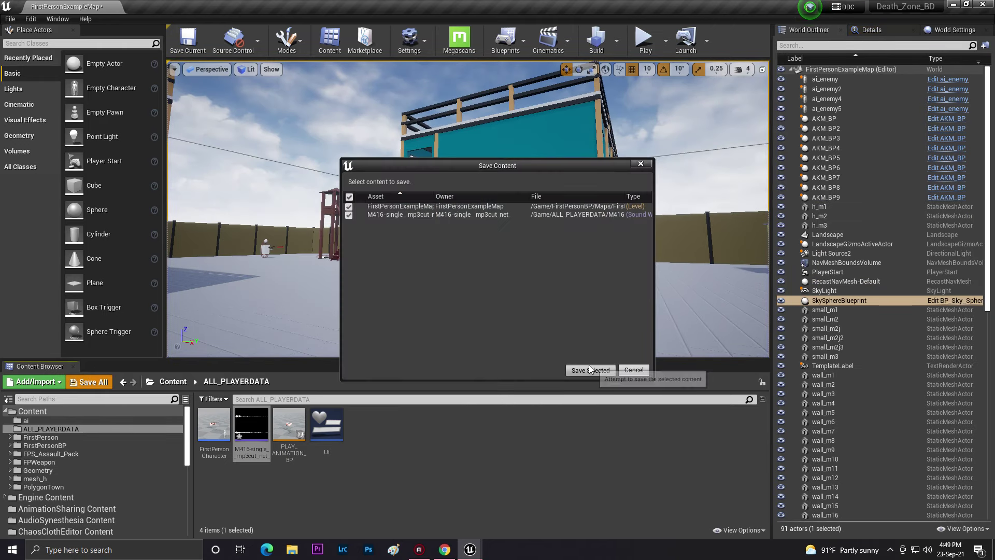
{"action": "left_click", "coordinate": [588, 367]}
{"action": "key", "text": "w"}
{"action": "right_click_drag", "start_coordinate": [466, 238], "coordinate": [197, 257]}
{"action": "key", "text": "s"}
{"action": "left_click_drag", "start_coordinate": [552, 164], "coordinate": [508, 171]}
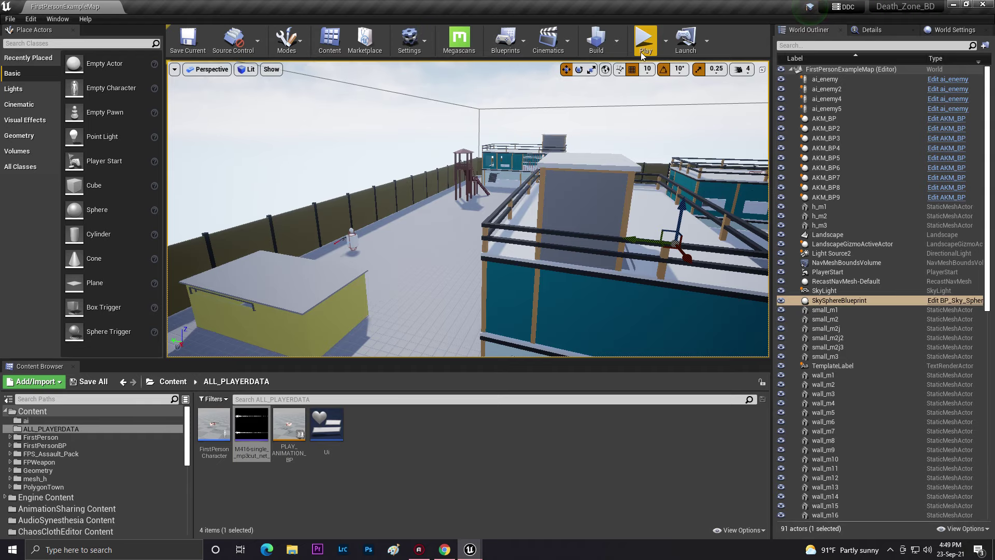
Open the Ui widget, review its on-screen layout, compile it, and close the editor window
{"action": "double_click", "coordinate": [338, 415]}
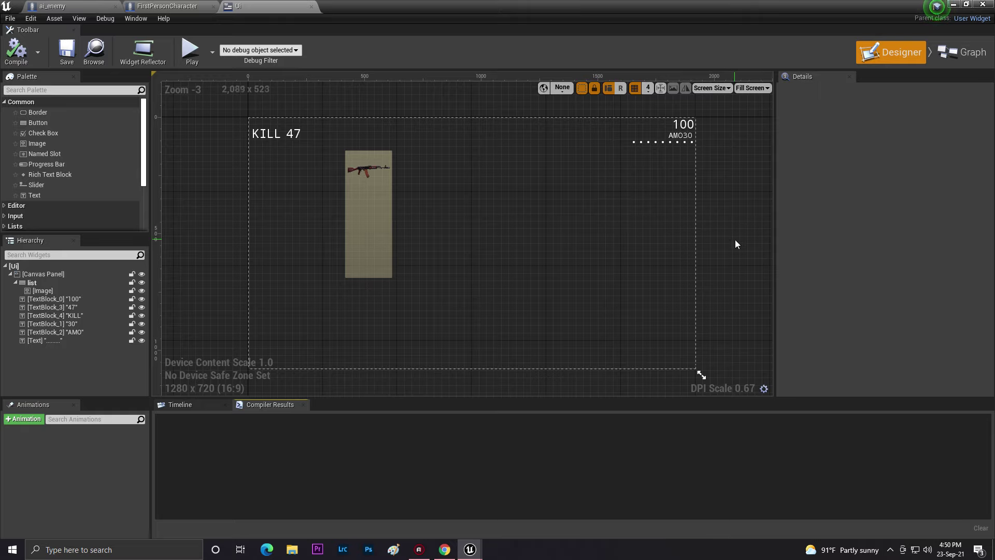
{"action": "right_click_drag", "start_coordinate": [735, 240], "coordinate": [651, 174]}
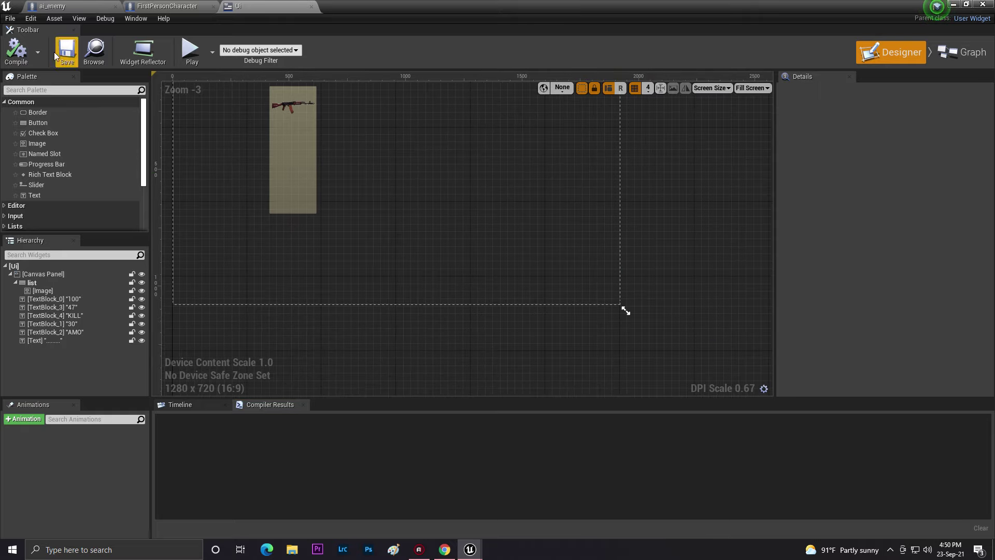
{"action": "left_click", "coordinate": [28, 60]}
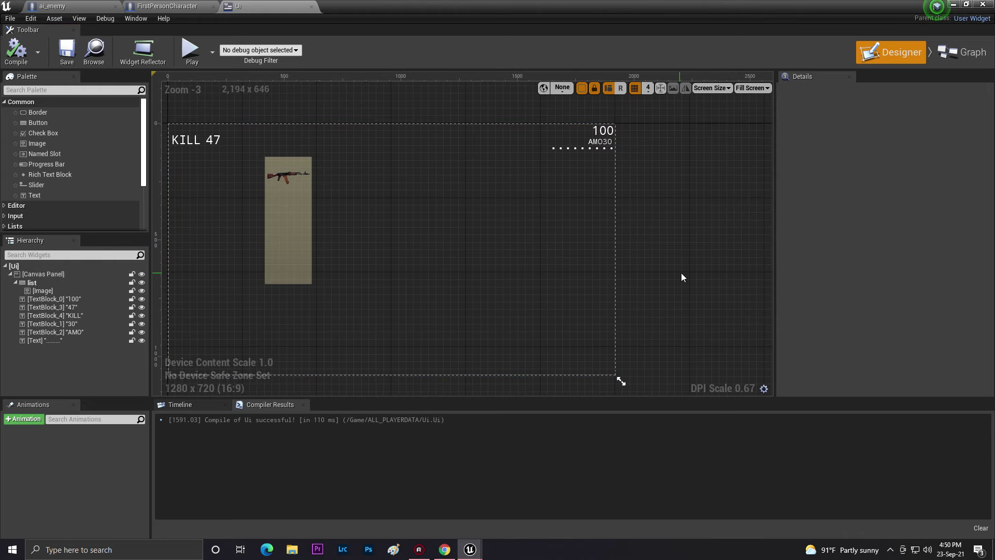
{"action": "left_click", "coordinate": [698, 242]}
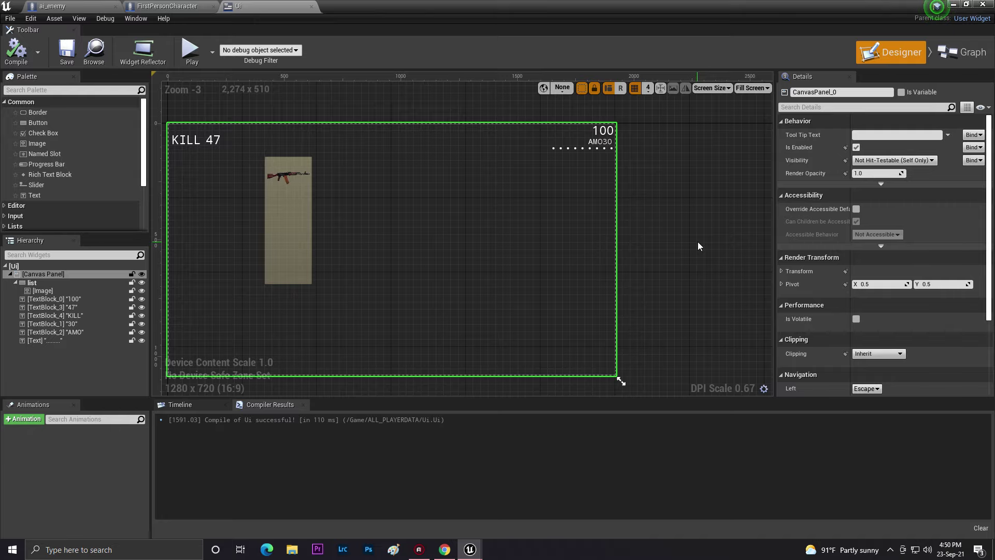
{"action": "left_click", "coordinate": [647, 211]}
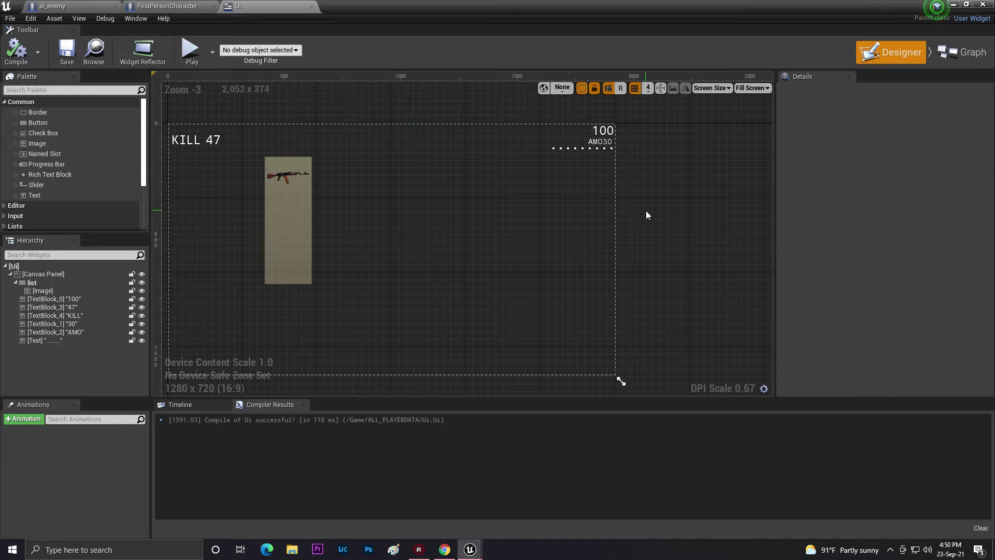
{"action": "left_click", "coordinate": [983, 4]}
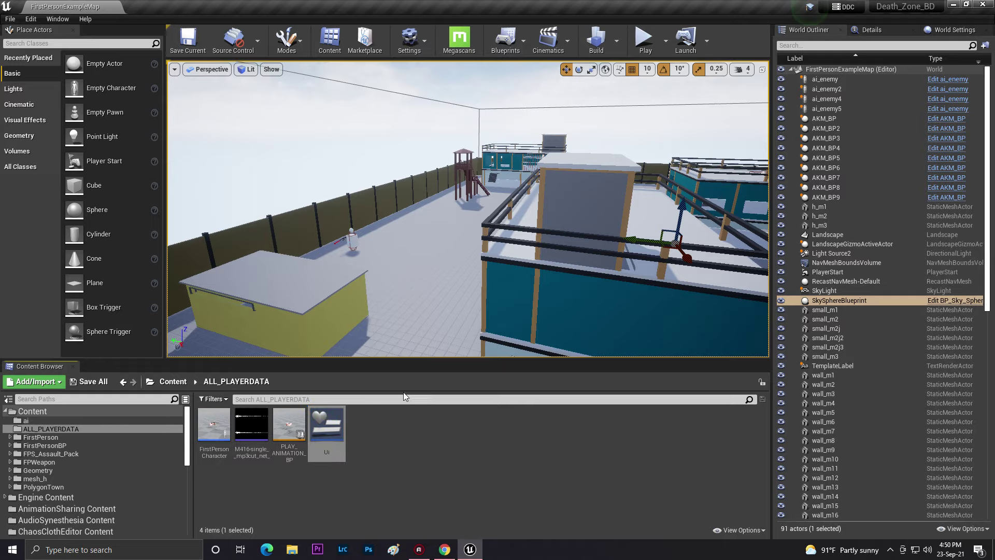
Check the Meshes subfolder of the Geometry folder in Content, and delete the Geometry folder with its assets
{"action": "left_click", "coordinate": [173, 381]}
{"action": "left_click", "coordinate": [220, 435]}
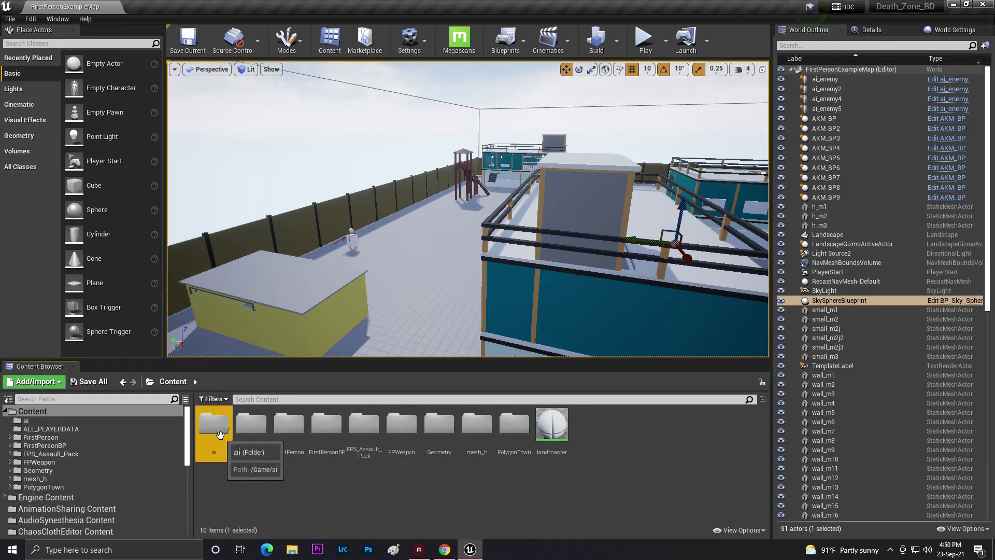
{"action": "left_click", "coordinate": [521, 477]}
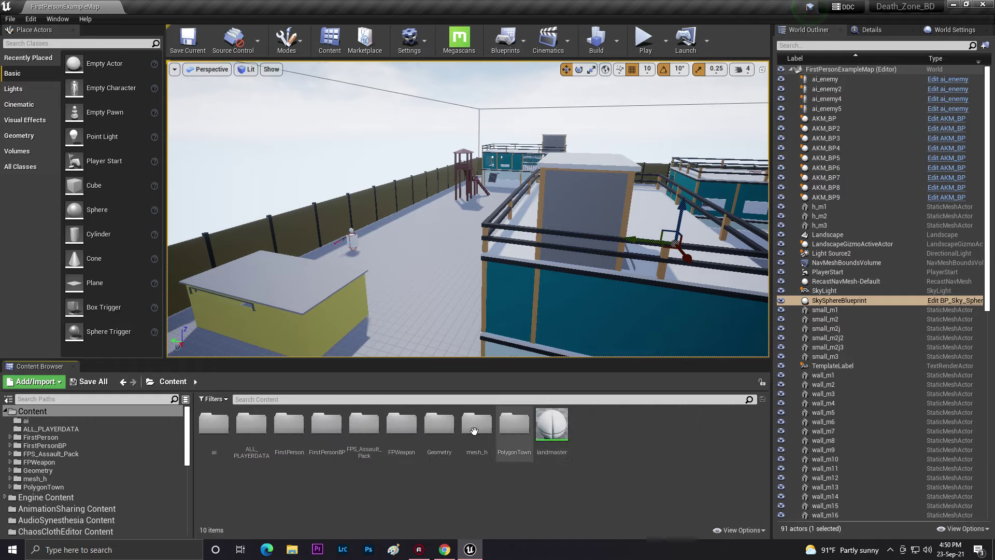
{"action": "double_click", "coordinate": [440, 425]}
{"action": "double_click", "coordinate": [214, 424]}
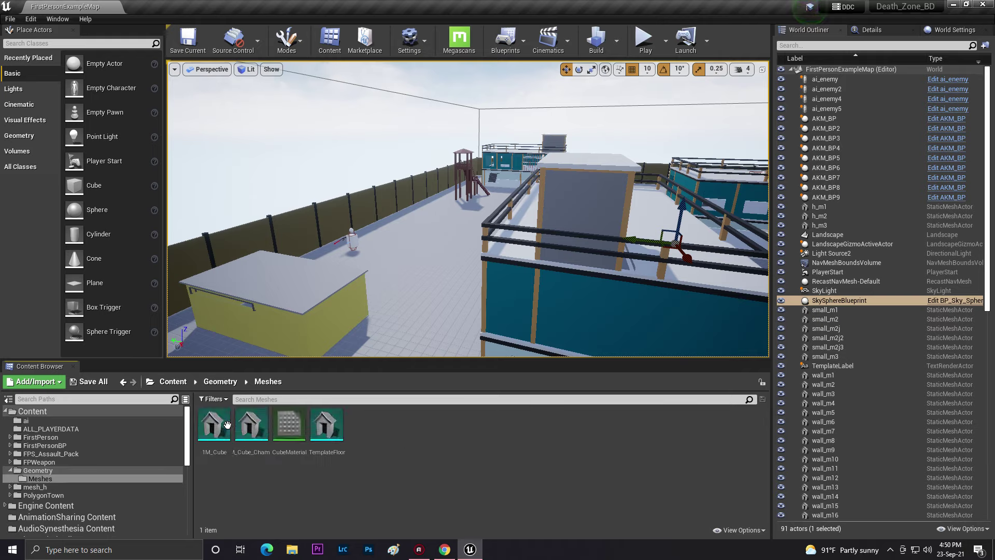
{"action": "left_click", "coordinate": [204, 383]}
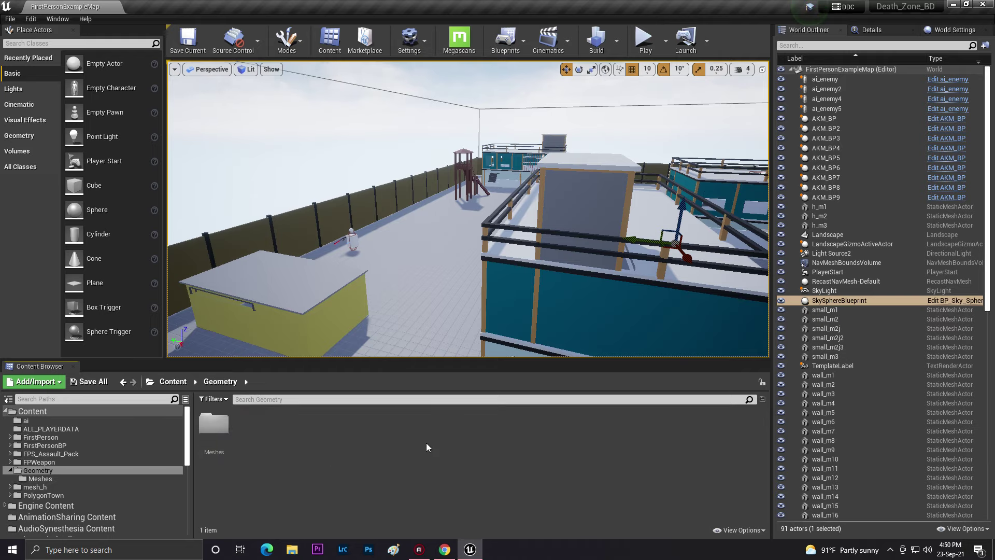
{"action": "left_click", "coordinate": [173, 382]}
{"action": "right_click", "coordinate": [425, 424]}
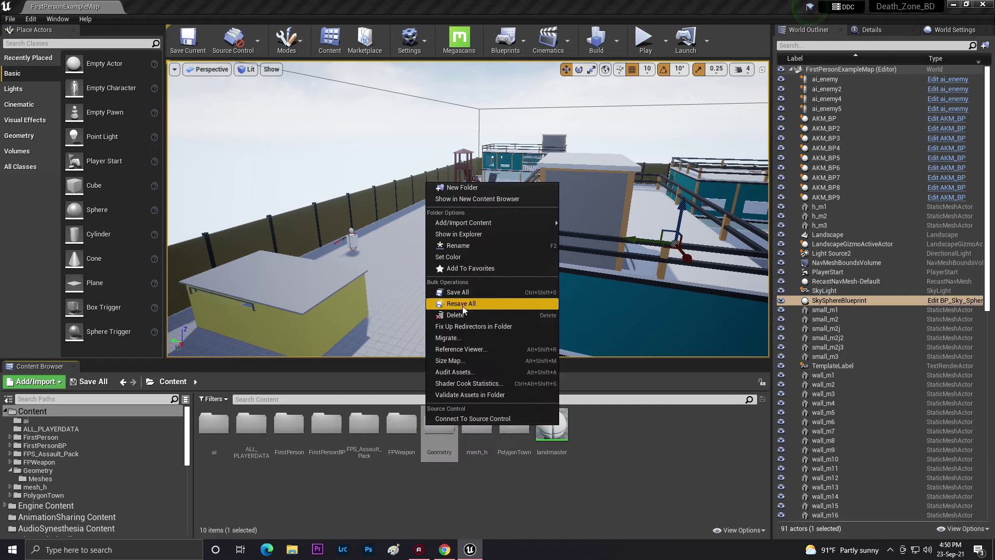
{"action": "left_click", "coordinate": [462, 306]}
{"action": "left_click", "coordinate": [478, 334]}
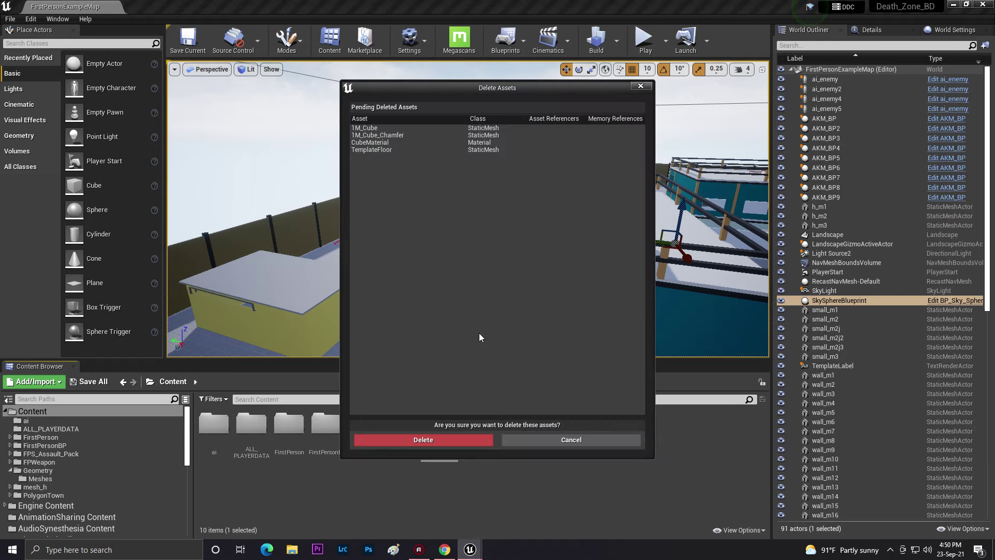
{"action": "left_click", "coordinate": [460, 443]}
Check the Mesh subfolder of the FPWeapon folder, and delete the FPWeapon folder with its assets from Content
{"action": "double_click", "coordinate": [396, 446]}
{"action": "double_click", "coordinate": [246, 433]}
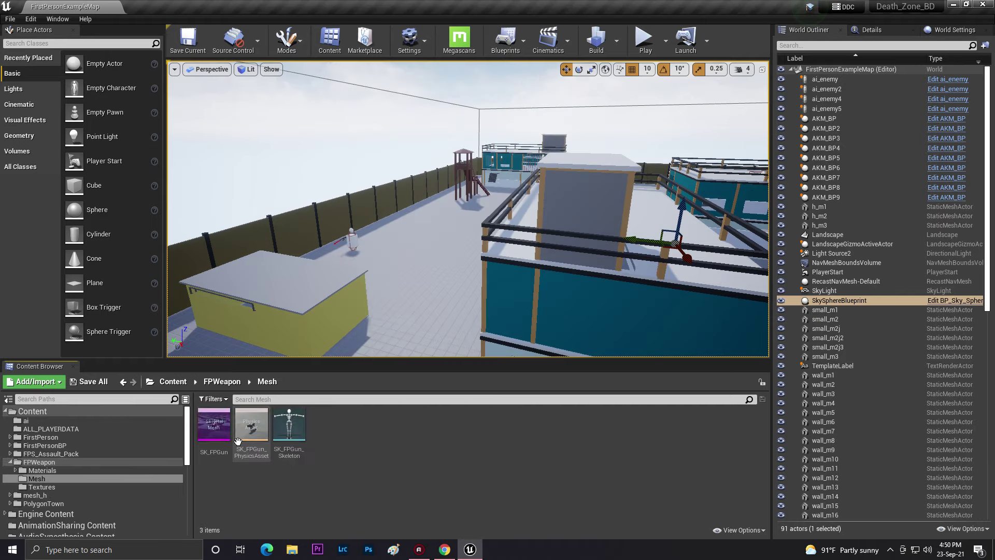
{"action": "left_click", "coordinate": [172, 382]}
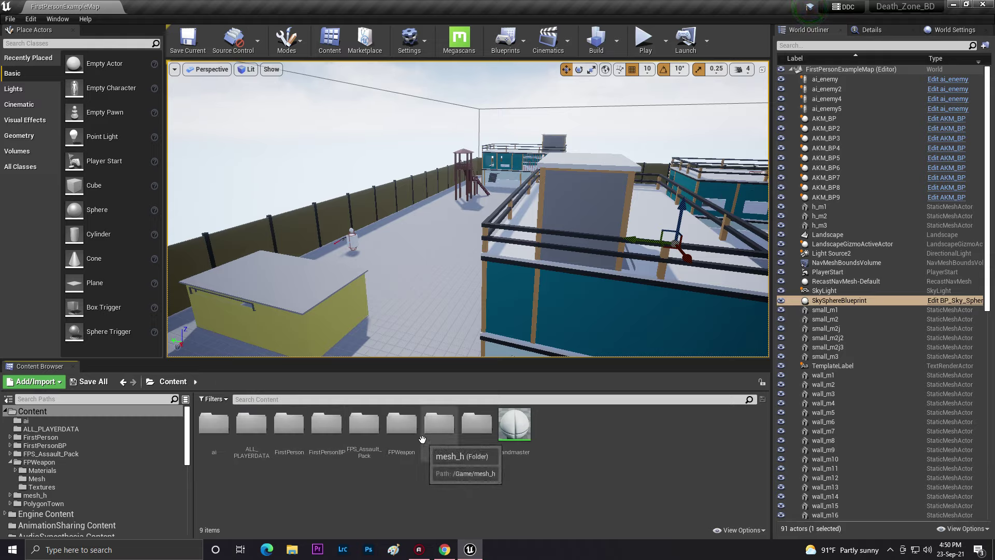
{"action": "left_click", "coordinate": [402, 428]}
{"action": "right_click", "coordinate": [399, 430]}
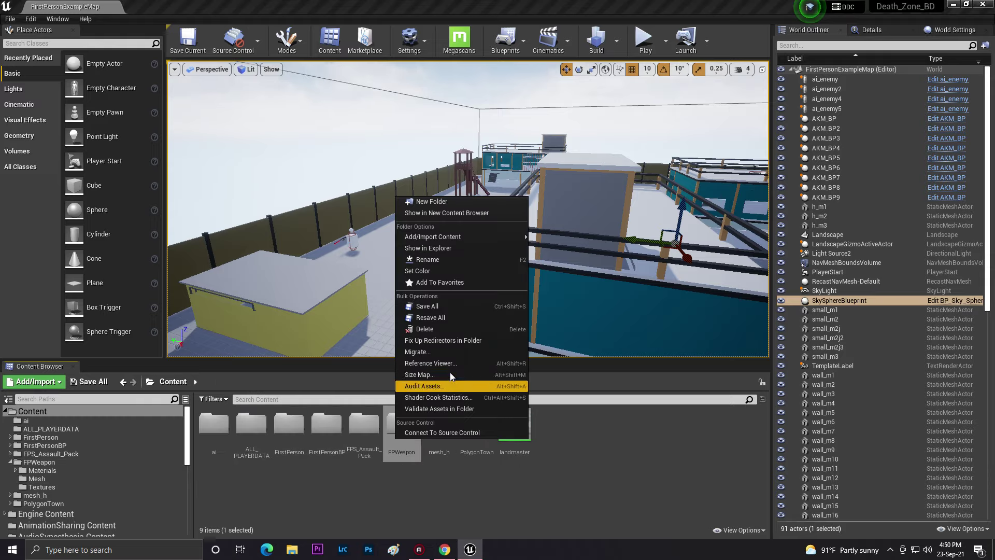
{"action": "left_click", "coordinate": [422, 328]}
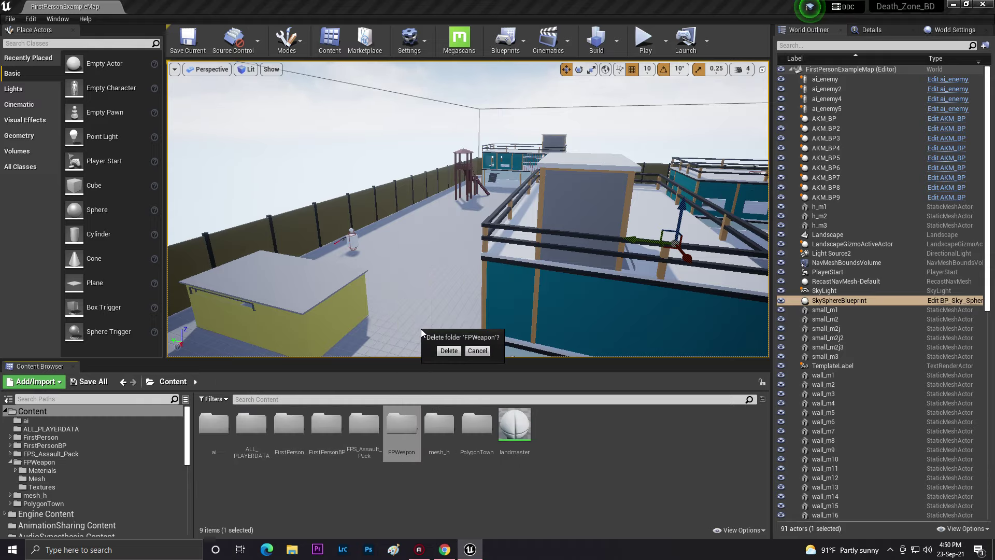
{"action": "left_click", "coordinate": [458, 350]}
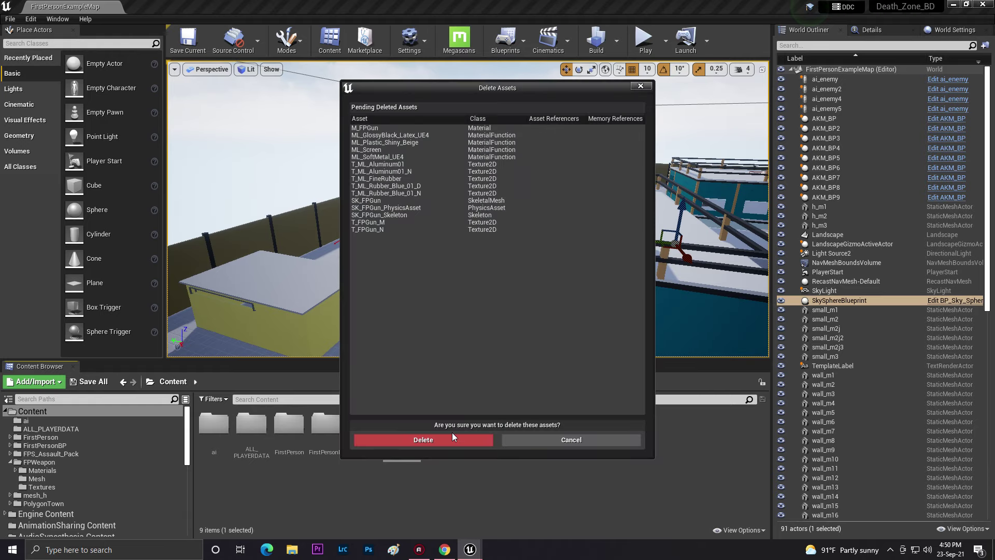
{"action": "left_click", "coordinate": [453, 437]}
Delete the Blueprints folder inside FPS_Assault_Pack, forcing deletion of its assets despite their remaining references
{"action": "left_click", "coordinate": [360, 432]}
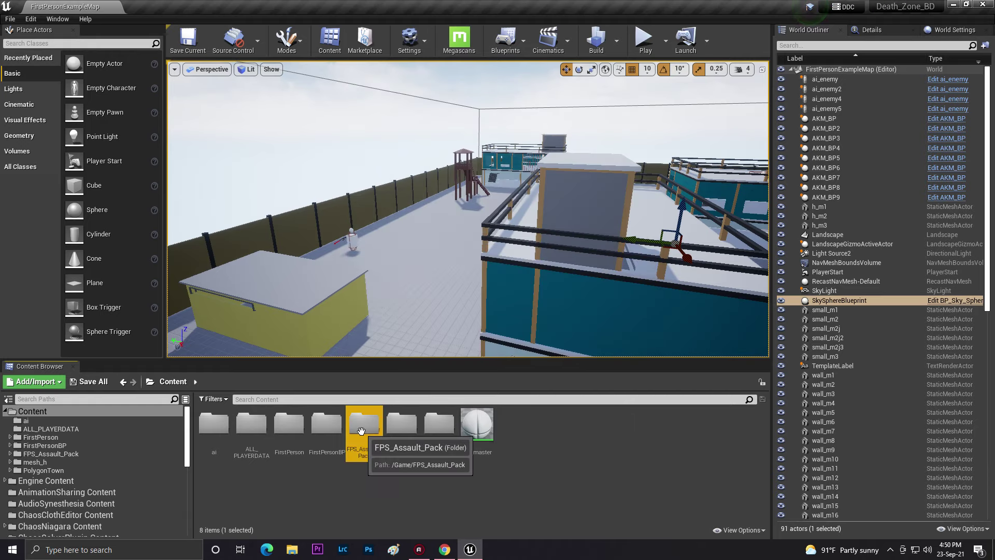
{"action": "double_click", "coordinate": [362, 431]}
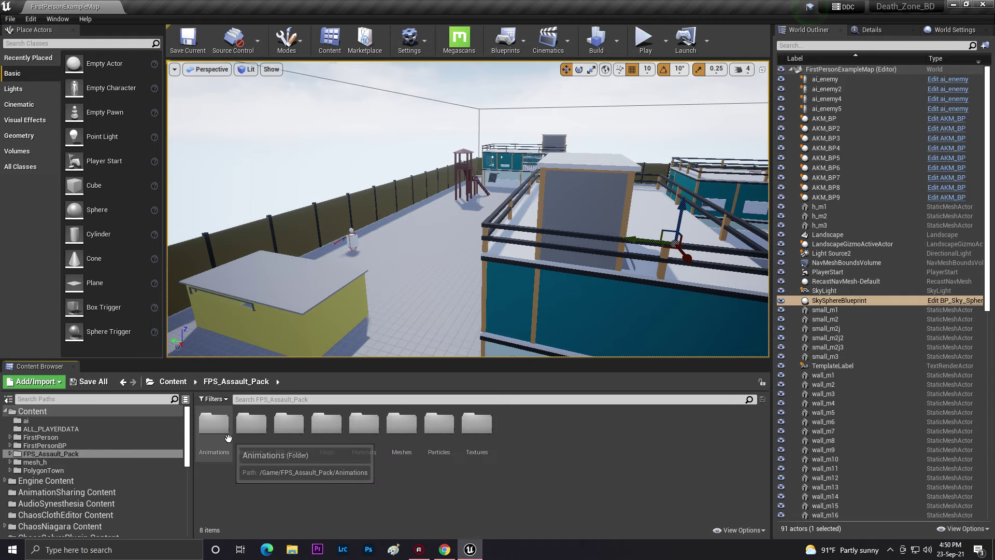
{"action": "right_click", "coordinate": [251, 433]}
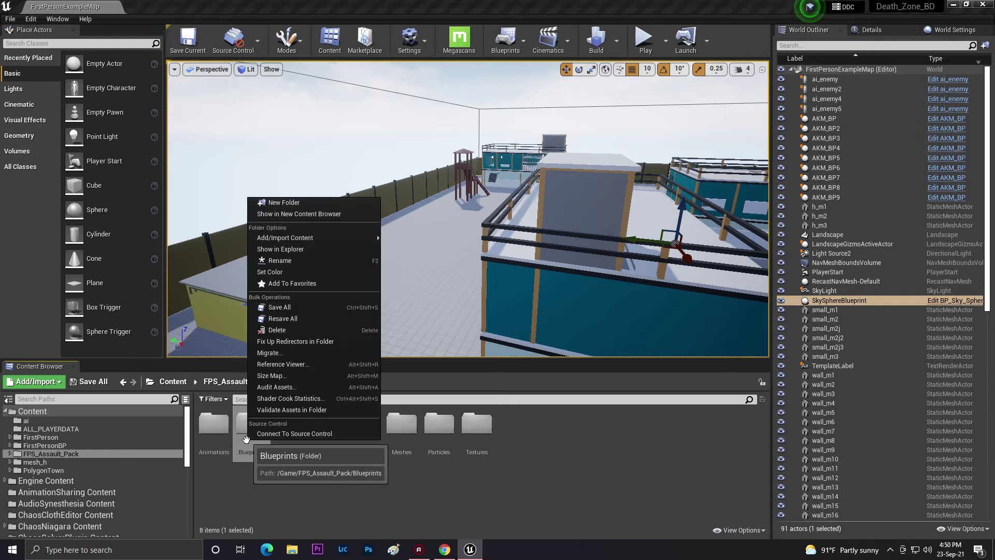
{"action": "left_click", "coordinate": [274, 323]}
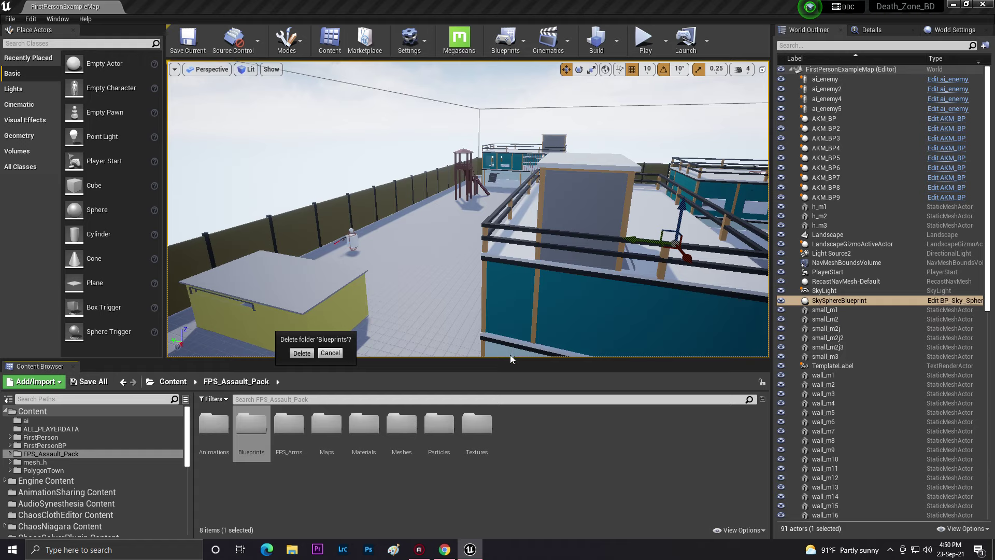
{"action": "key", "text": "Return"}
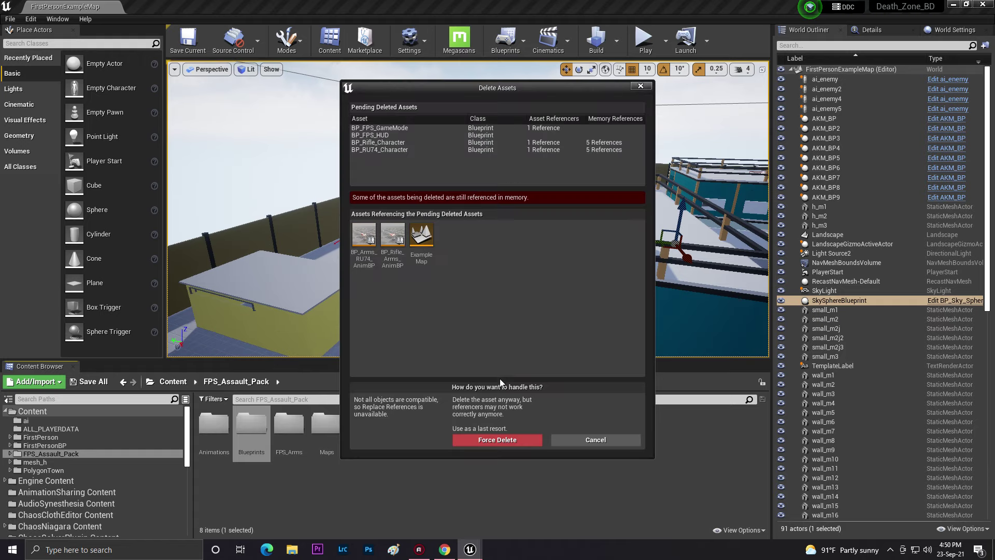
{"action": "left_click", "coordinate": [510, 444]}
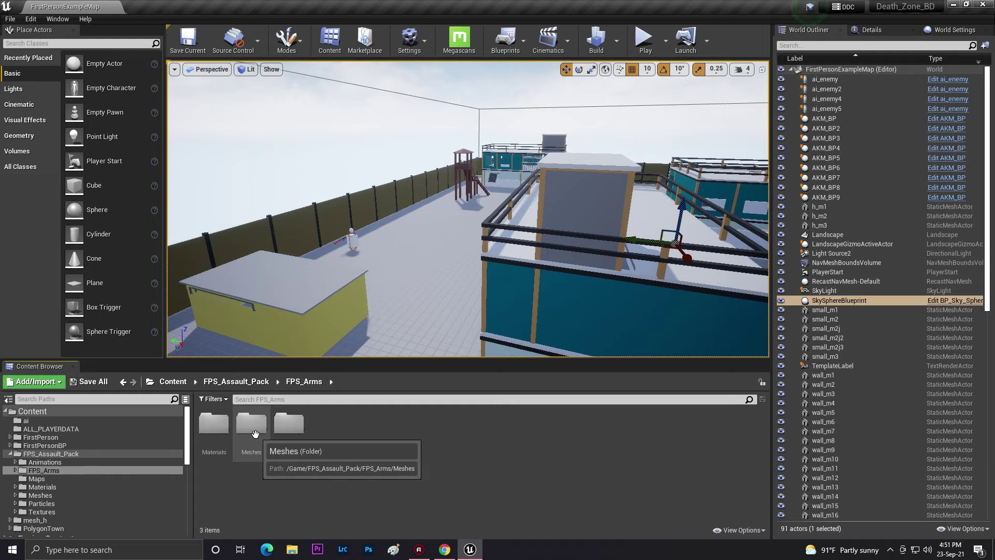
Check the FPS_Arms mesh folders and the Animations folder in FPS_Assault_Pack, and delete the pack's Maps folder
{"action": "double_click", "coordinate": [255, 433]}
{"action": "double_click", "coordinate": [215, 427]}
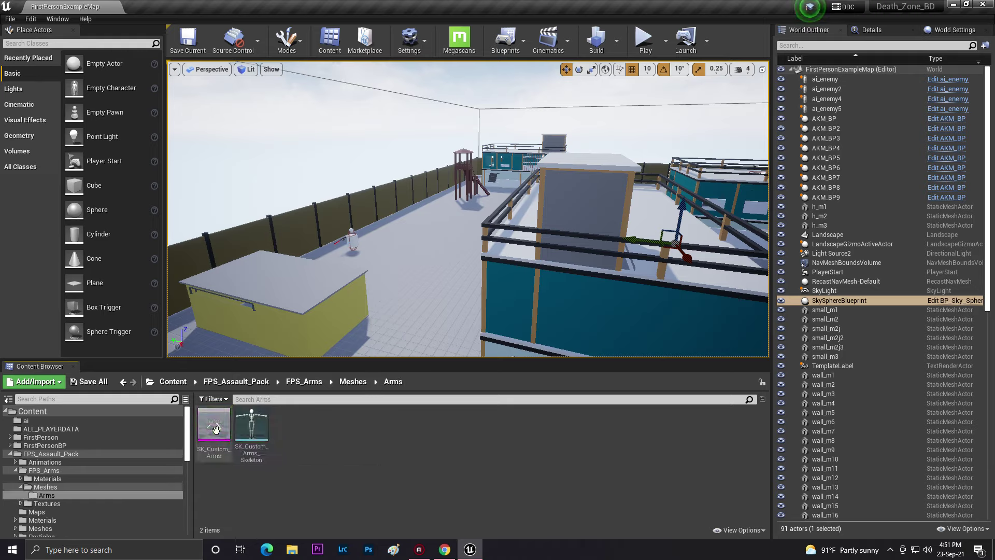
{"action": "left_click", "coordinate": [297, 384]}
{"action": "left_click", "coordinate": [240, 383]}
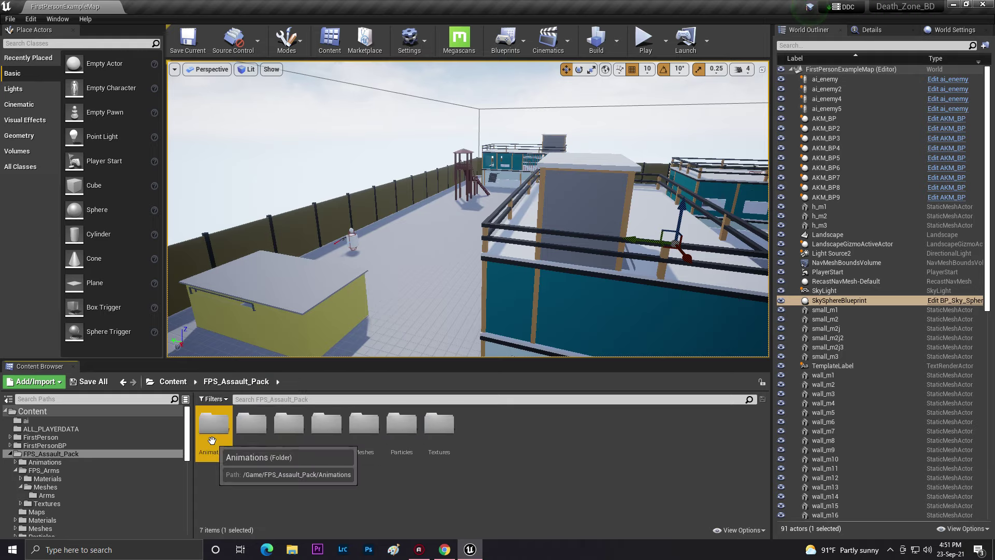
{"action": "double_click", "coordinate": [214, 426]}
{"action": "left_click", "coordinate": [246, 385]}
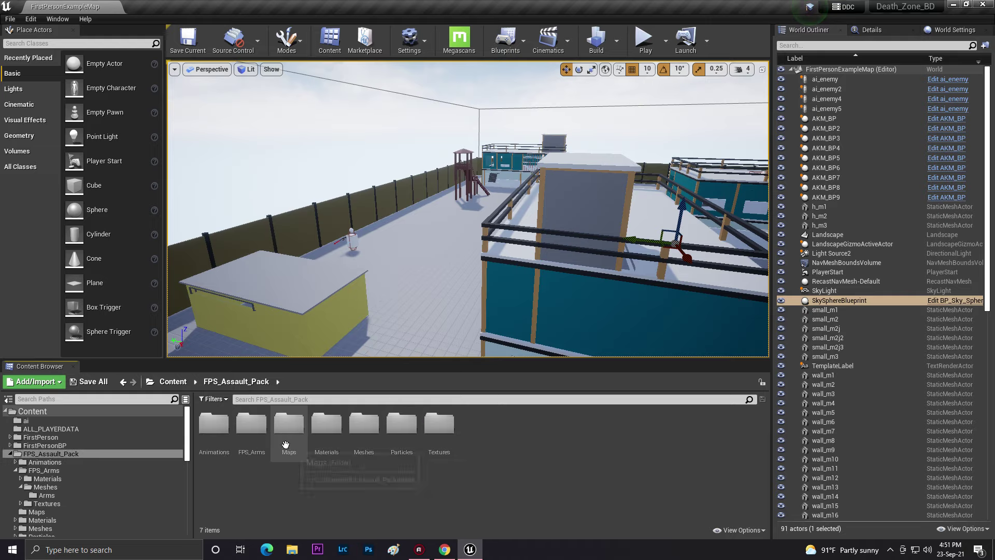
{"action": "right_click", "coordinate": [287, 430]}
{"action": "left_click", "coordinate": [318, 335]}
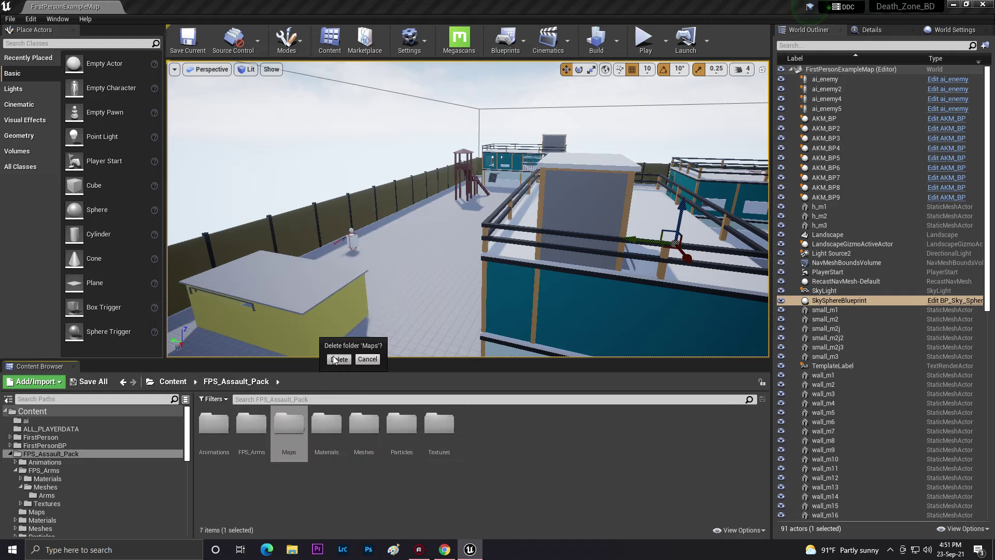
{"action": "left_click", "coordinate": [418, 441]}
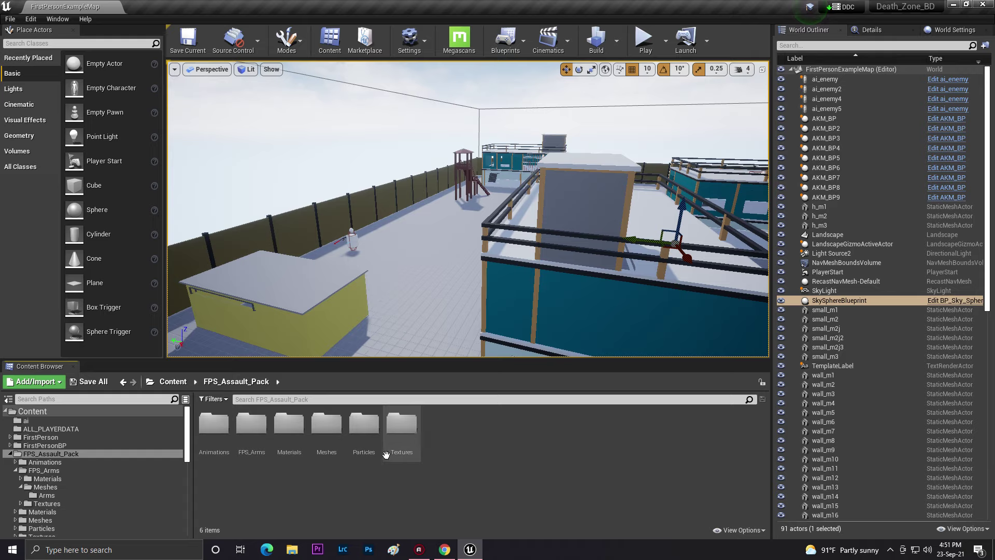
Look through the Meshes and Textures folders of FPS_Assault_Pack, and inspect the T_762x39_ALB ammunition texture in its editor
{"action": "double_click", "coordinate": [334, 441]}
{"action": "left_click", "coordinate": [236, 382]}
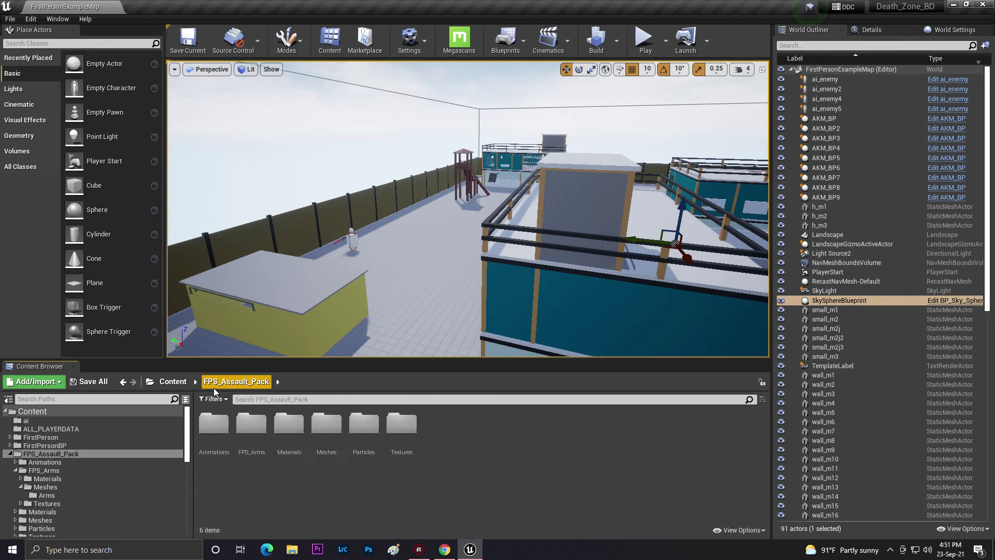
{"action": "double_click", "coordinate": [401, 430]}
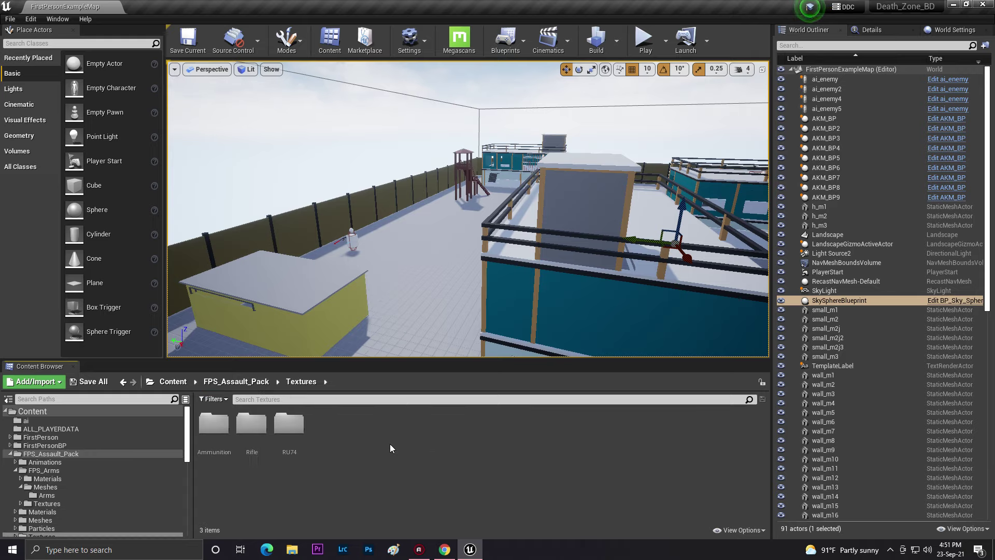
{"action": "double_click", "coordinate": [214, 424]}
{"action": "left_click", "coordinate": [214, 424]}
{"action": "right_click", "coordinate": [279, 423]}
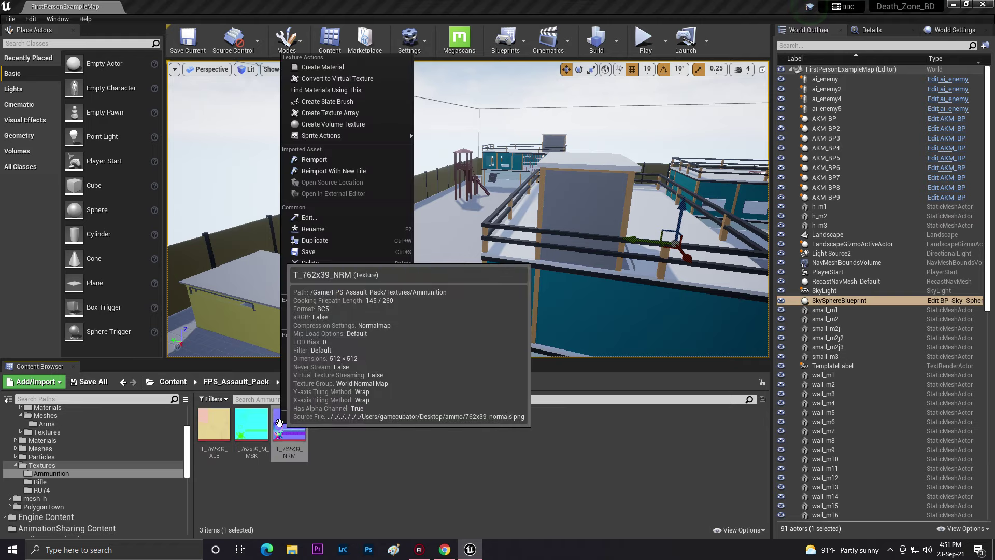
{"action": "left_click", "coordinate": [223, 432]}
{"action": "double_click", "coordinate": [223, 432]}
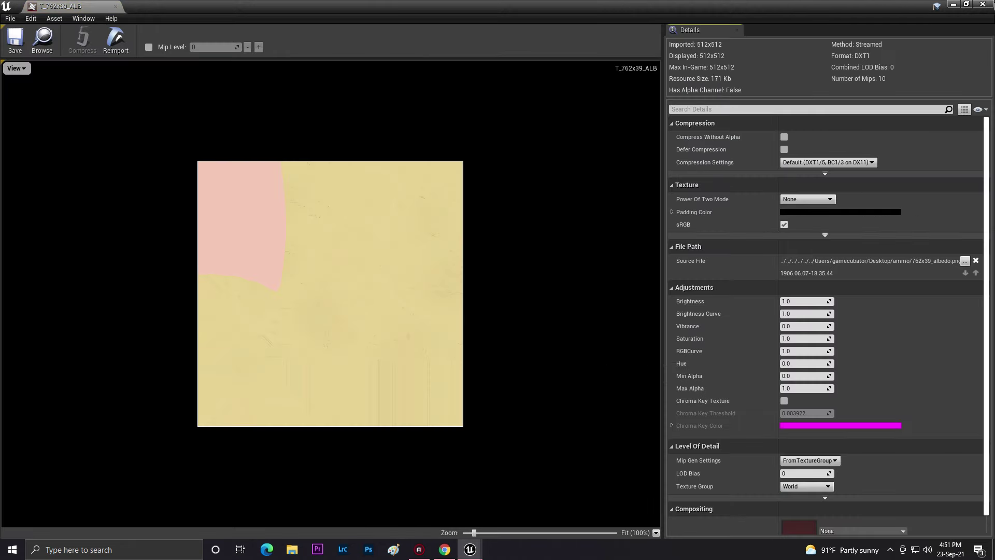
{"action": "left_click", "coordinate": [983, 4]}
{"action": "left_click", "coordinate": [228, 426]}
{"action": "left_click", "coordinate": [275, 429], "text": "shift"}
{"action": "right_click", "coordinate": [275, 429]}
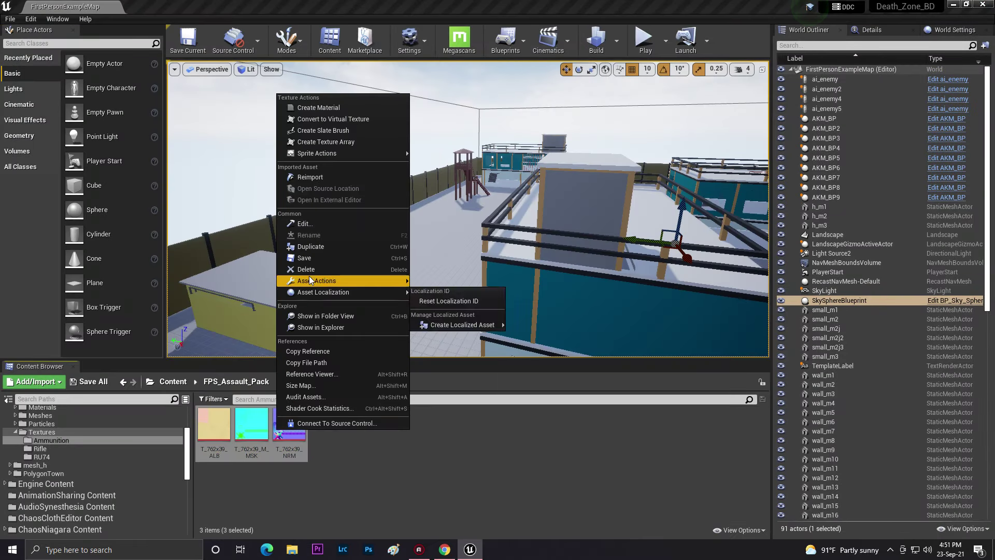
{"action": "mouse_move", "coordinate": [328, 290]}
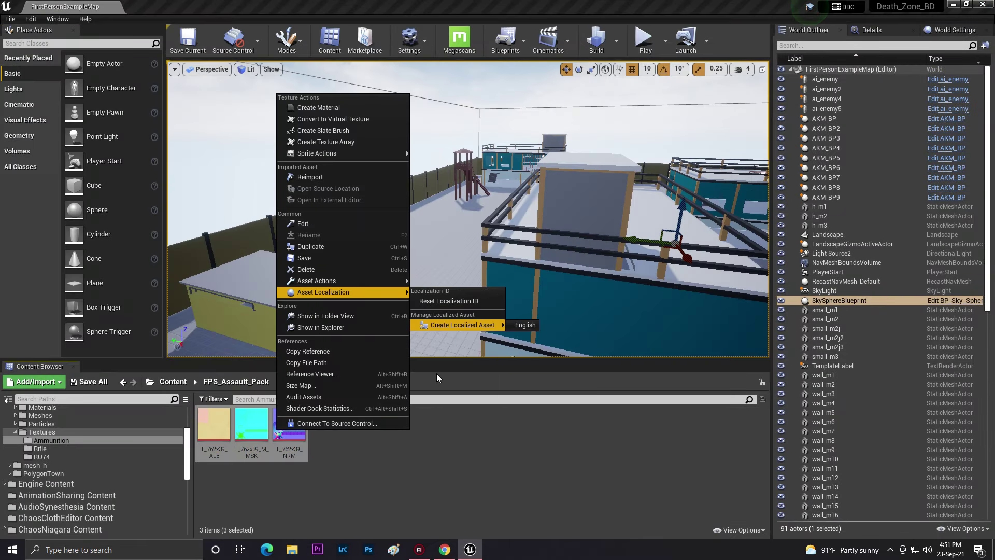
{"action": "left_click", "coordinate": [439, 452]}
Select all nine textures in the Rifle subfolder of the FPS_Assault_Pack textures
{"action": "left_click", "coordinate": [301, 382]}
{"action": "double_click", "coordinate": [252, 424]}
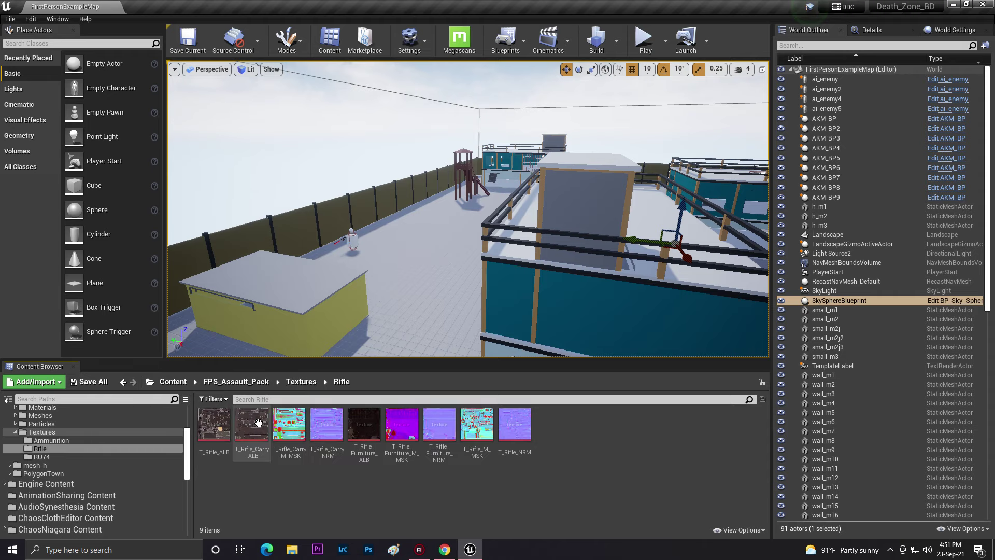
{"action": "left_click", "coordinate": [214, 424]}
{"action": "left_click", "coordinate": [515, 424], "text": "shift"}
{"action": "right_click", "coordinate": [516, 424]}
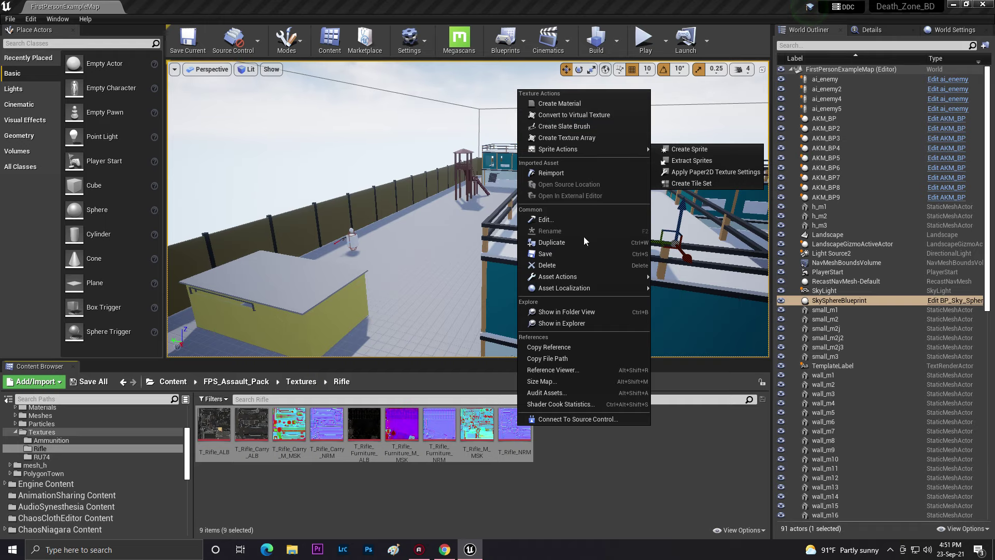
{"action": "mouse_move", "coordinate": [575, 276]}
{"action": "left_click", "coordinate": [741, 383]}
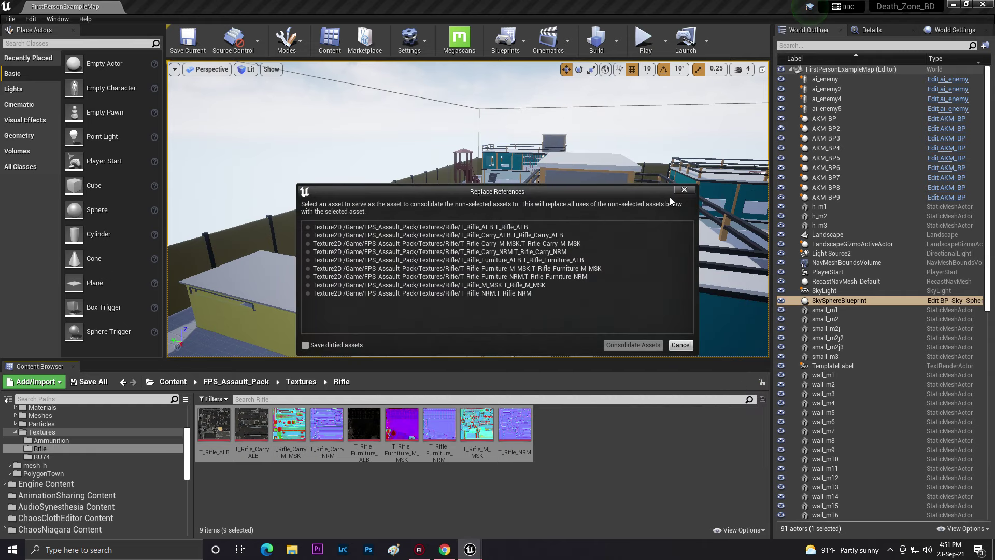
{"action": "left_click", "coordinate": [682, 190]}
Try to set the maximum texture size of the nine selected rifle textures to 512 with a bulk property matrix edit and save all
{"action": "right_click", "coordinate": [226, 433]}
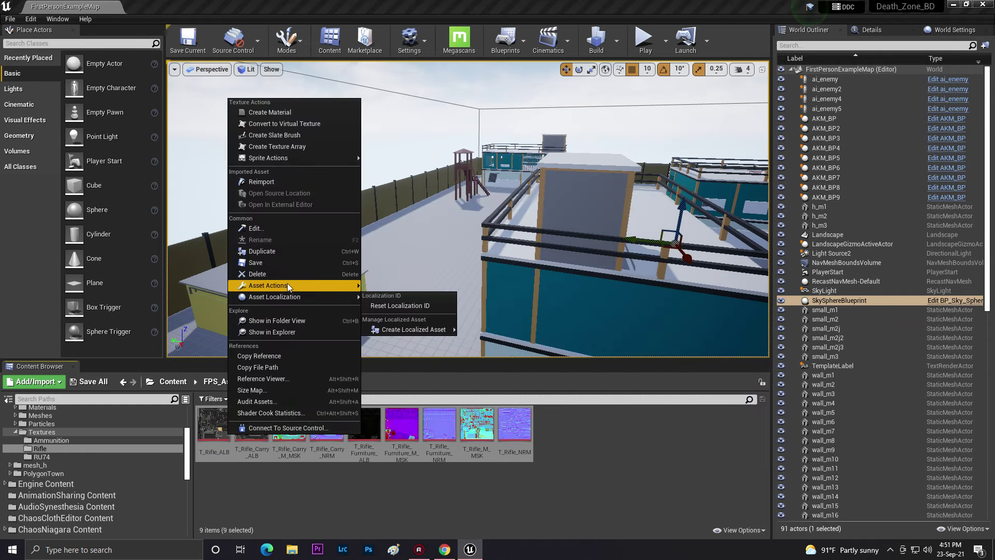
{"action": "mouse_move", "coordinate": [355, 294]}
{"action": "left_click", "coordinate": [435, 400]}
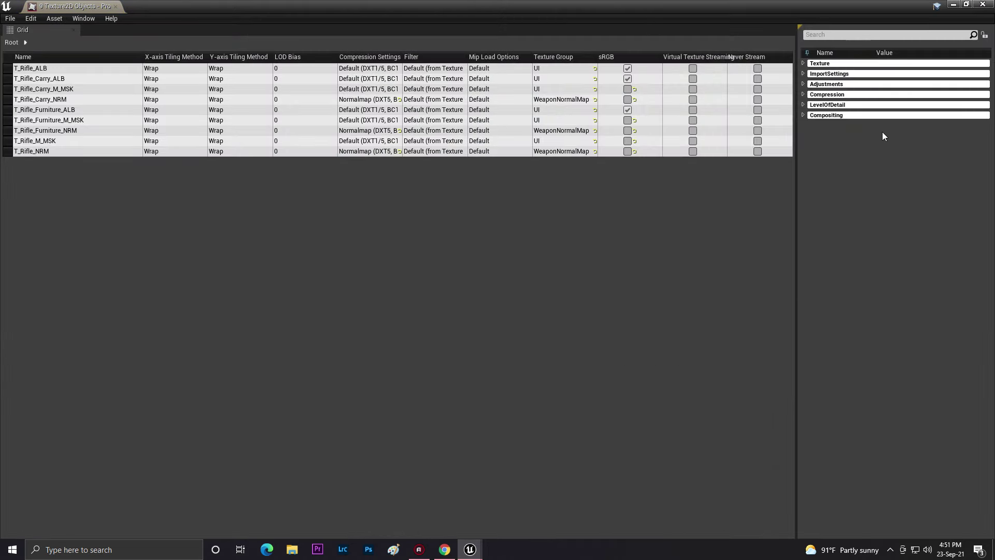
{"action": "left_click", "coordinate": [809, 94]}
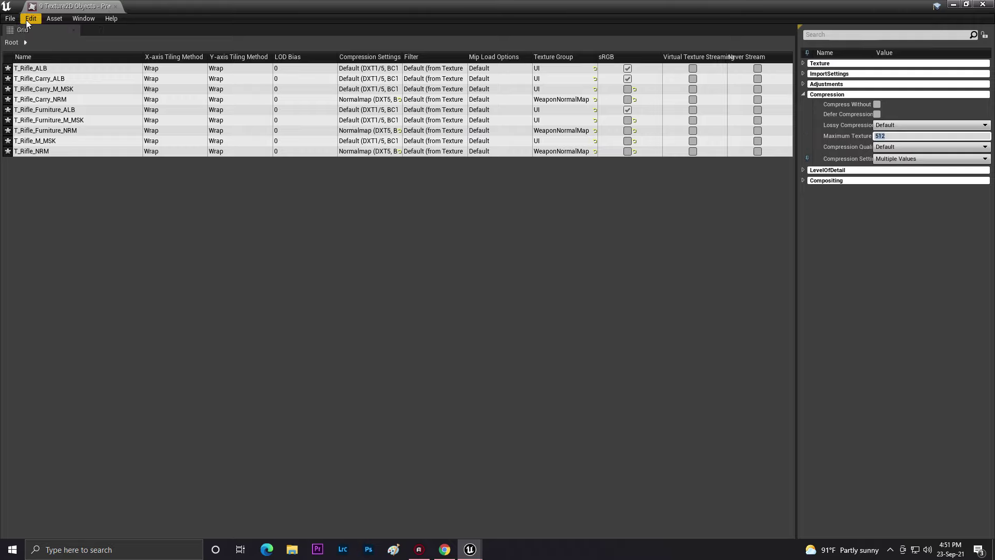
{"action": "left_click", "coordinate": [10, 18]}
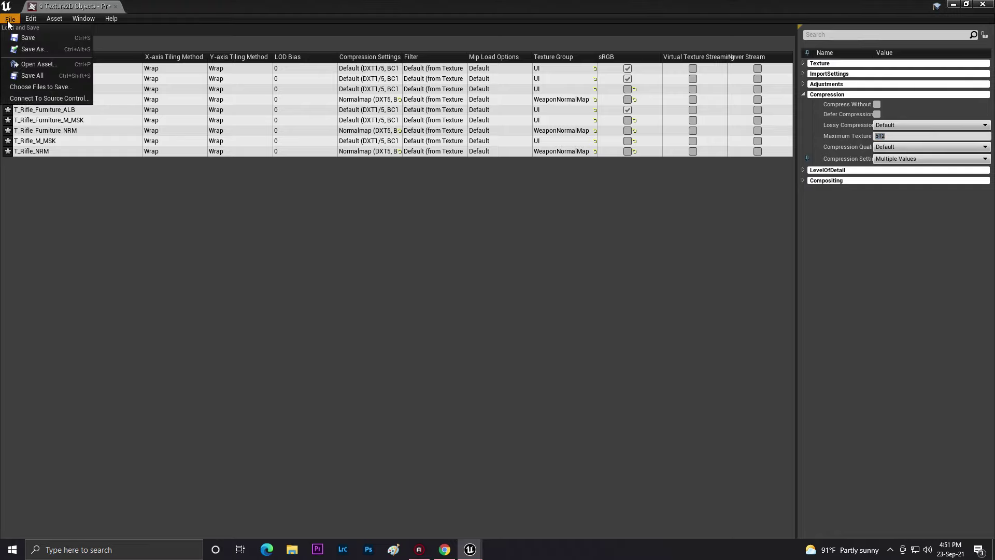
{"action": "left_click", "coordinate": [29, 77]}
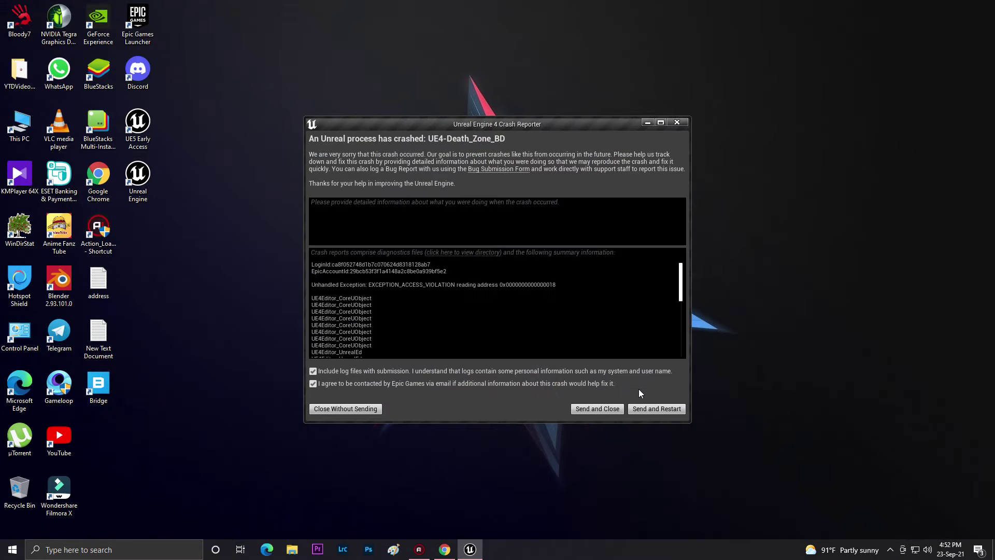
Send the crash report and restart the editor, declining to reopen the nine previously open asset editors
{"action": "left_click", "coordinate": [645, 413]}
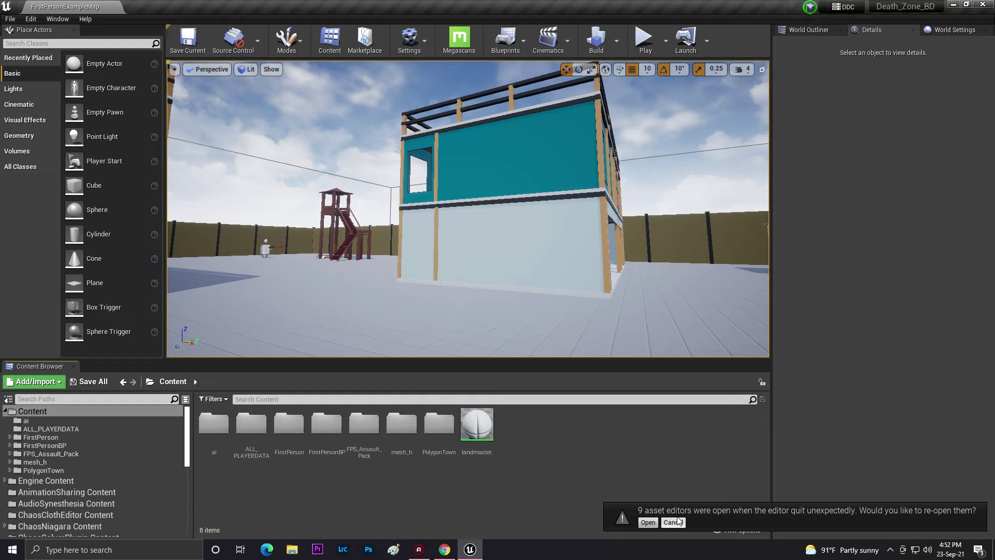
{"action": "left_click", "coordinate": [674, 522]}
Open all nine textures from the FPS_Assault_Pack Rifle textures folder for bulk editing in the property matrix
{"action": "double_click", "coordinate": [364, 424]}
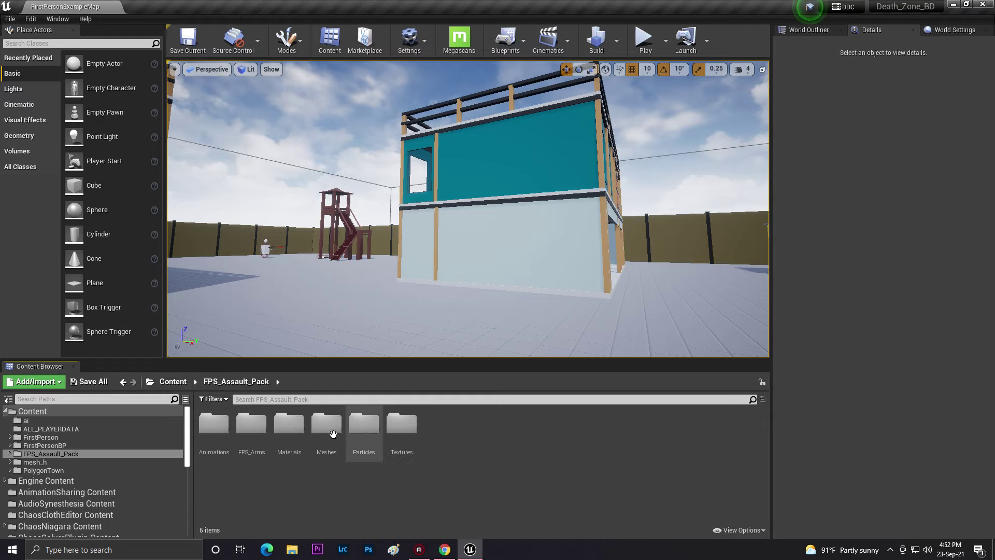
{"action": "double_click", "coordinate": [409, 433]}
{"action": "double_click", "coordinate": [251, 424]}
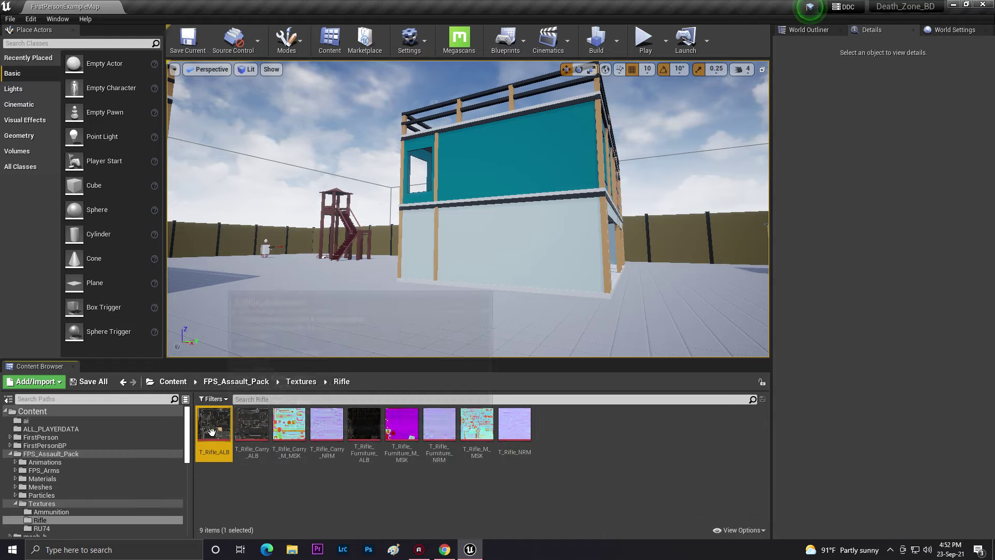
{"action": "left_click", "coordinate": [511, 430], "text": "shift"}
{"action": "right_click", "coordinate": [512, 429]}
{"action": "mouse_move", "coordinate": [570, 279]}
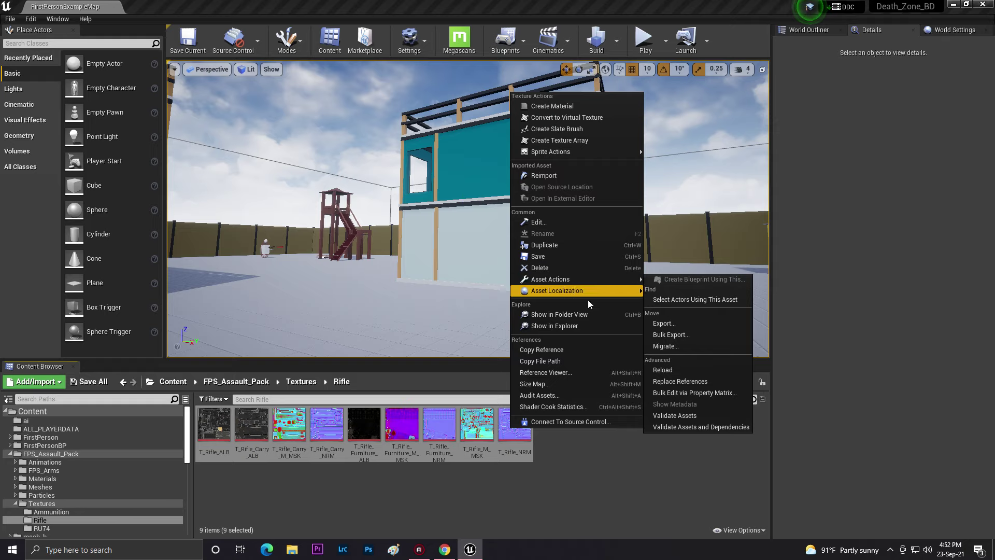
{"action": "left_click", "coordinate": [719, 395]}
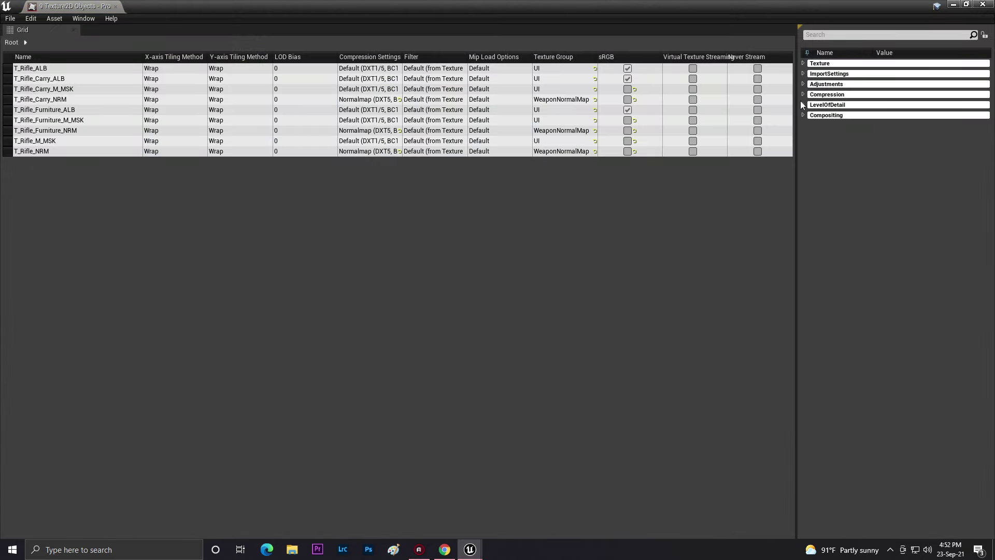
Set the maximum texture size of the nine rifle textures to 512, save all and close the property matrix
{"action": "left_click", "coordinate": [806, 96]}
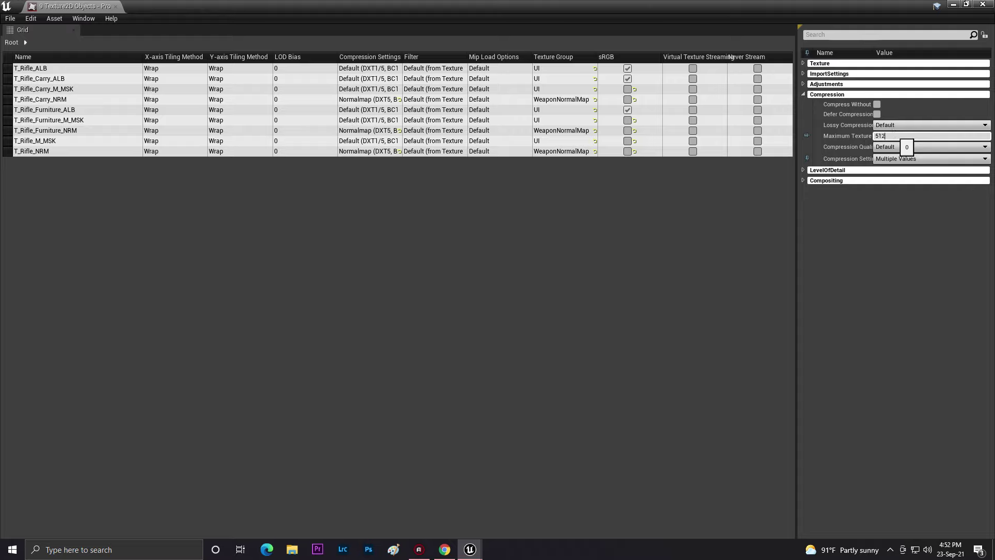
{"action": "left_click", "coordinate": [6, 19]}
{"action": "left_click", "coordinate": [36, 96]}
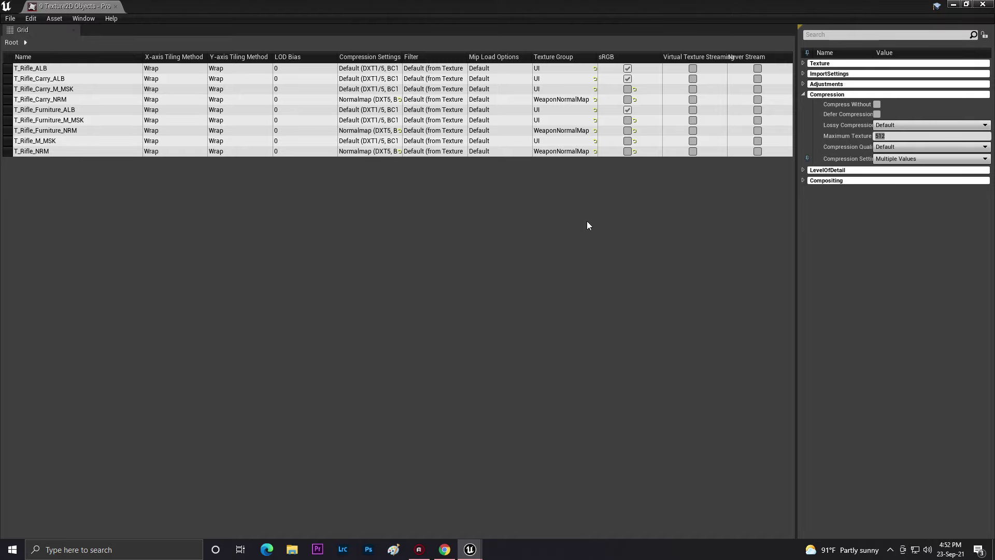
{"action": "left_click", "coordinate": [982, 4]}
Open all nine textures from the FPS_Assault_Pack RU74 textures folder for bulk editing in the property matrix
{"action": "left_click", "coordinate": [291, 385]}
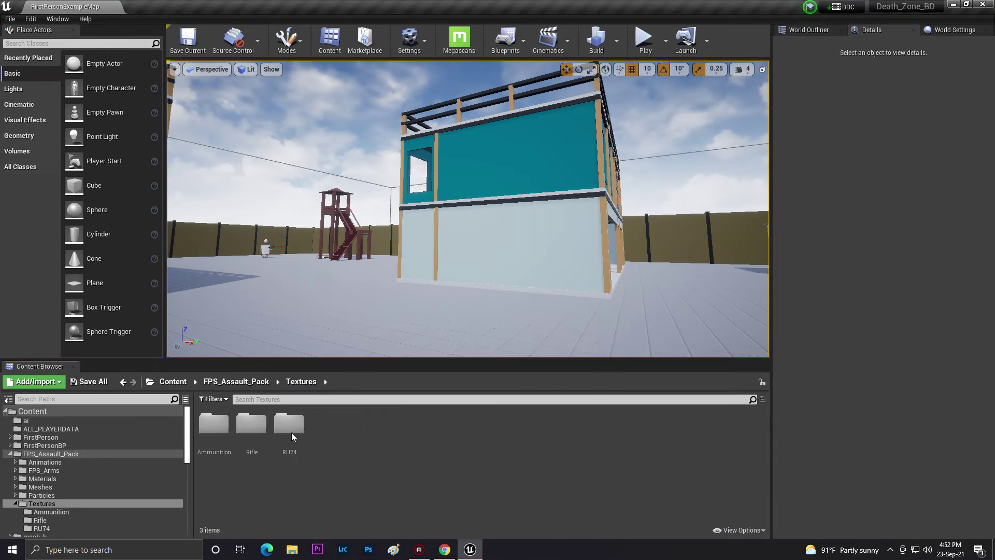
{"action": "left_click", "coordinate": [289, 422]}
{"action": "double_click", "coordinate": [289, 422]}
{"action": "key", "text": "ctrl+a"}
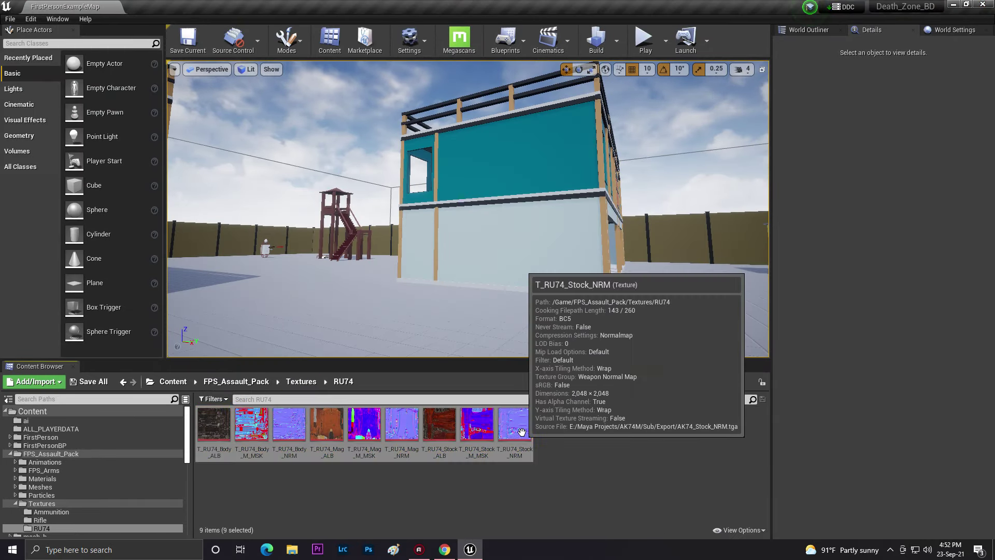
{"action": "right_click", "coordinate": [523, 433]}
{"action": "mouse_move", "coordinate": [589, 284]}
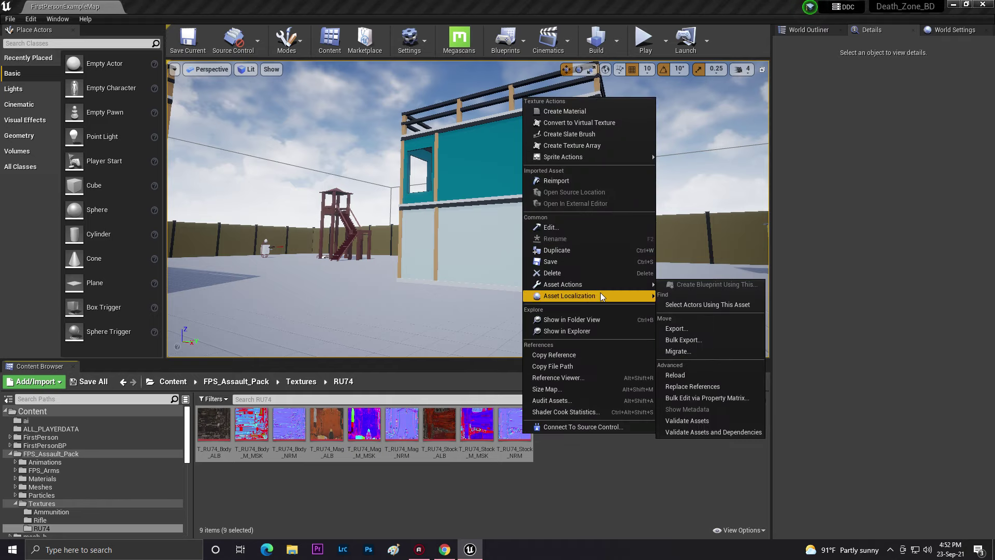
{"action": "left_click", "coordinate": [693, 407]}
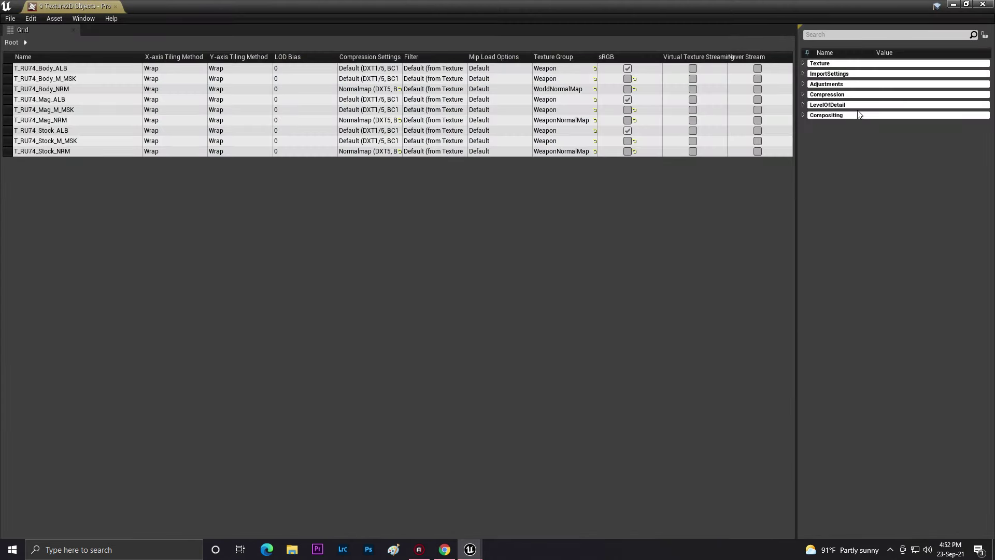
Set the maximum texture size of the nine RU74 textures to 512, save all and close the property matrix
{"action": "left_click", "coordinate": [803, 94]}
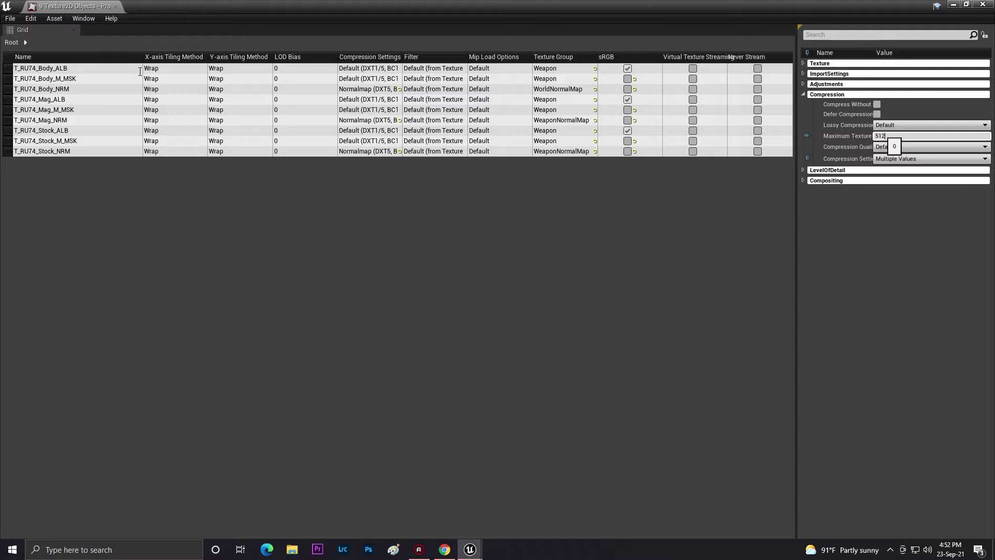
{"action": "key", "text": "Return"}
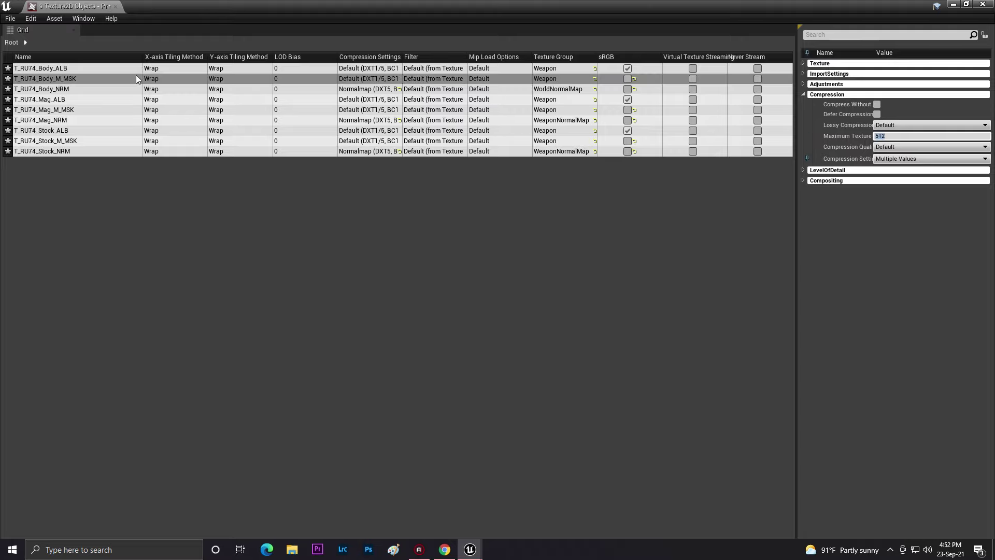
{"action": "left_click", "coordinate": [11, 19]}
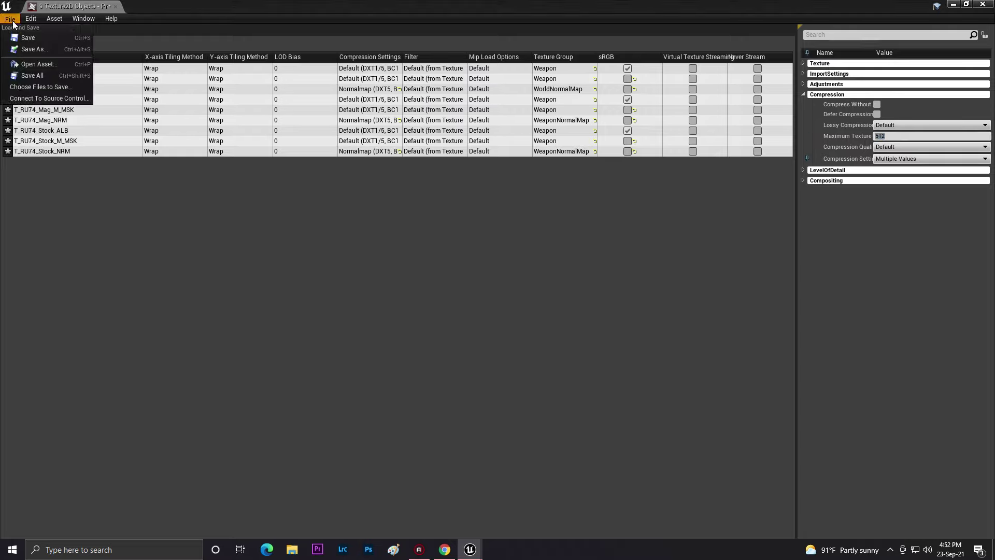
{"action": "left_click", "coordinate": [32, 75]}
{"action": "left_click", "coordinate": [983, 4]}
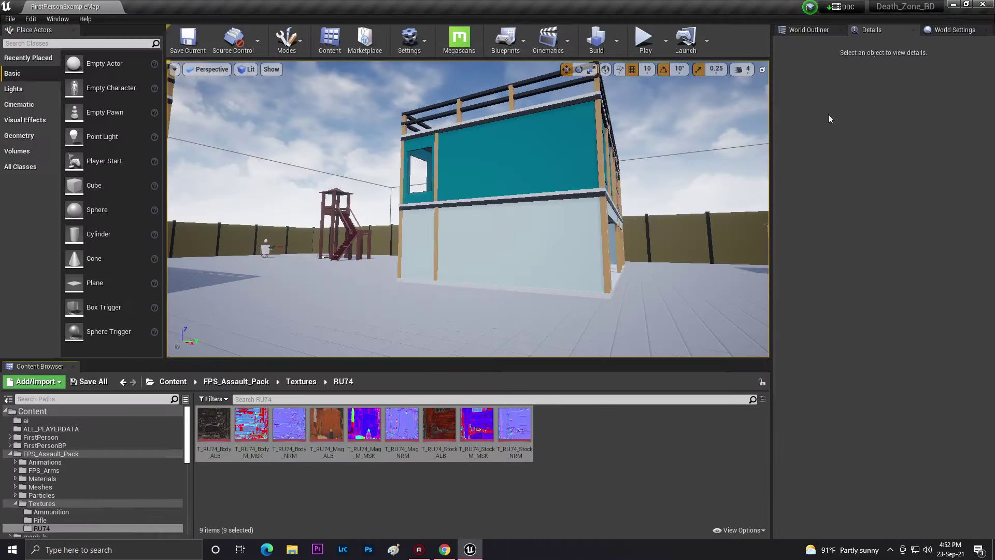
Play-test the level, picking up the rifle and aiming it to check how its reduced textures look
{"action": "left_click", "coordinate": [647, 47]}
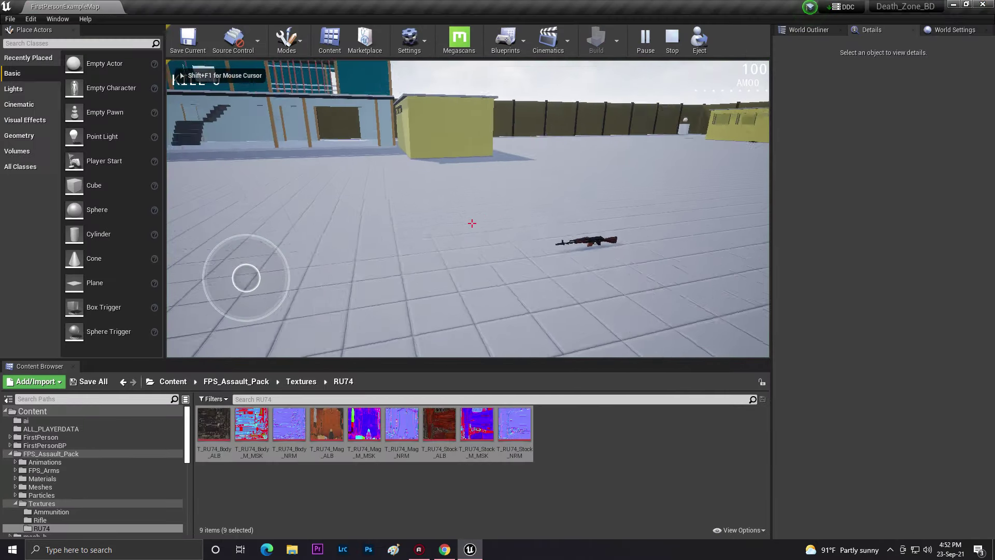
{"action": "key", "text": "w"}
{"action": "right_click", "coordinate": [472, 223]}
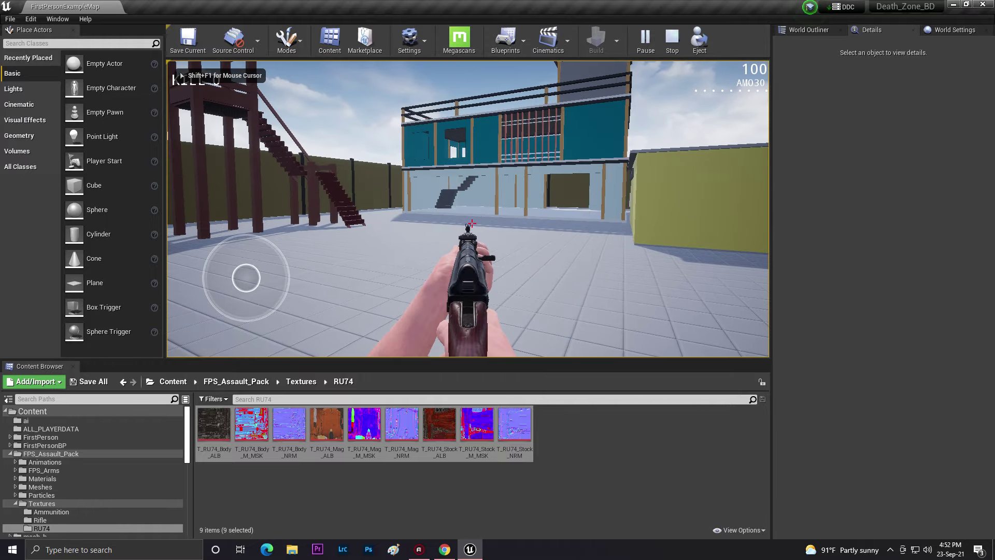
{"action": "key", "text": "Escape"}
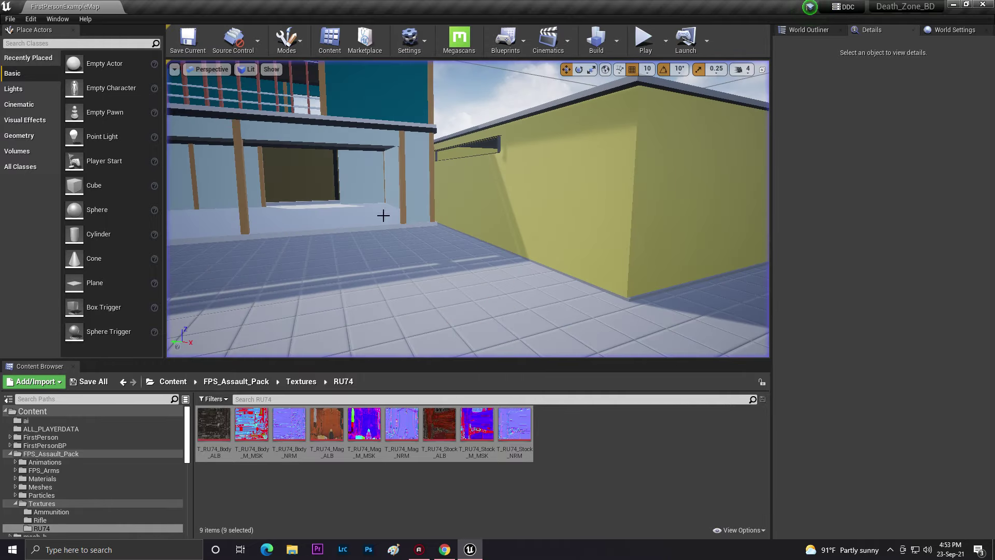
Look through the Ammunition textures and Rifle animations of FPS_Assault_Pack and the FirstPerson folder for content that could be removed
{"action": "left_click", "coordinate": [237, 382]}
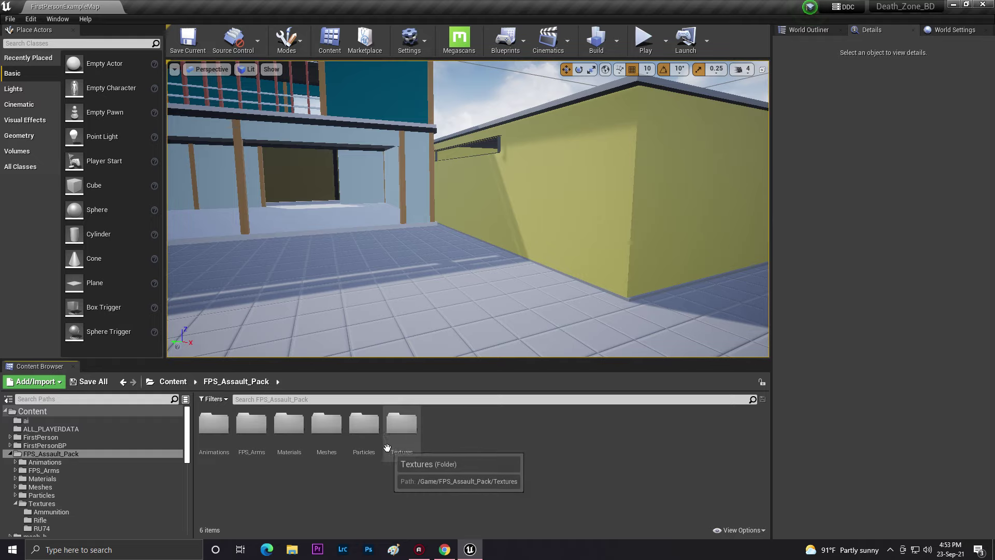
{"action": "double_click", "coordinate": [406, 444]}
{"action": "double_click", "coordinate": [215, 423]}
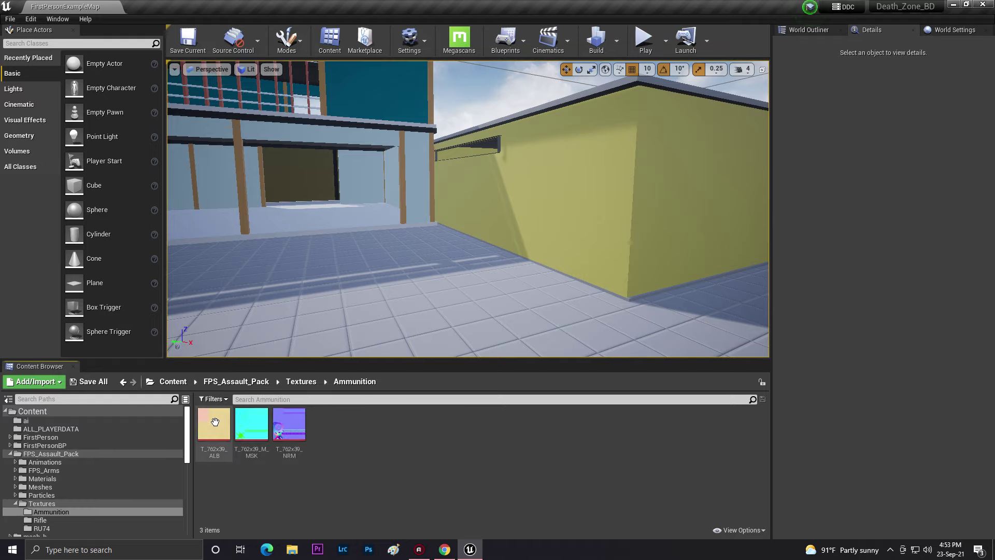
{"action": "left_click", "coordinate": [239, 386]}
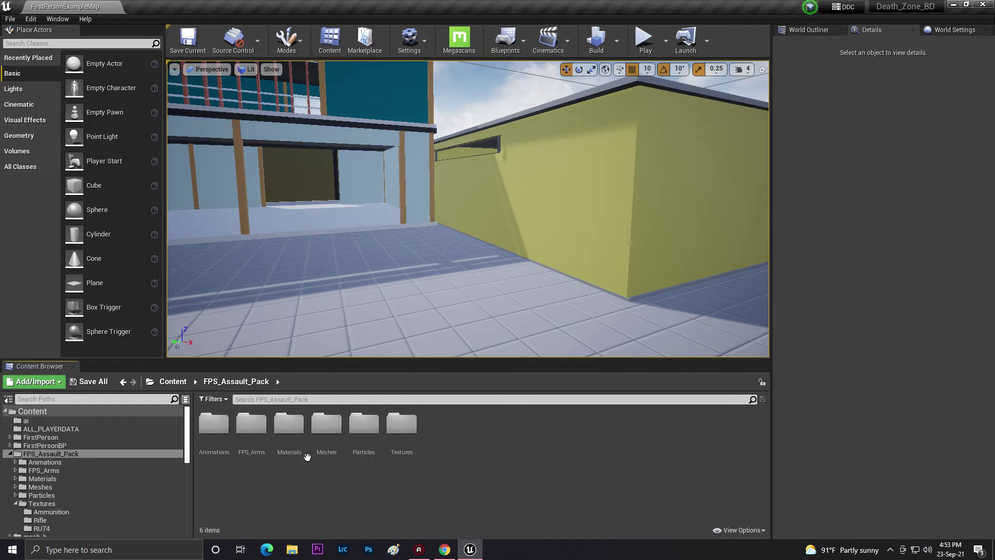
{"action": "left_click", "coordinate": [227, 429]}
{"action": "double_click", "coordinate": [227, 429]}
{"action": "left_click", "coordinate": [226, 428]}
{"action": "double_click", "coordinate": [226, 428]}
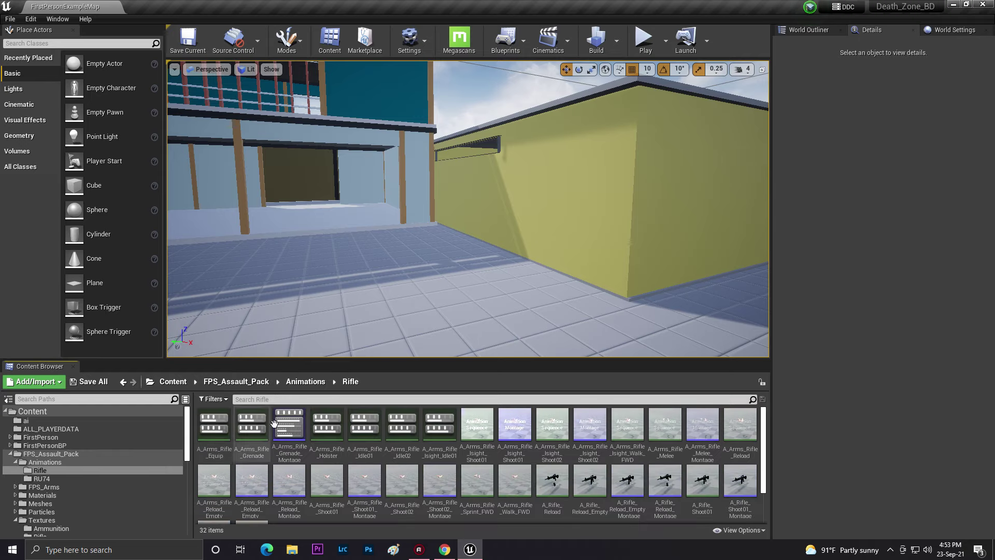
{"action": "scroll", "coordinate": [463, 469], "scroll_direction": "down", "scroll_amount": 2}
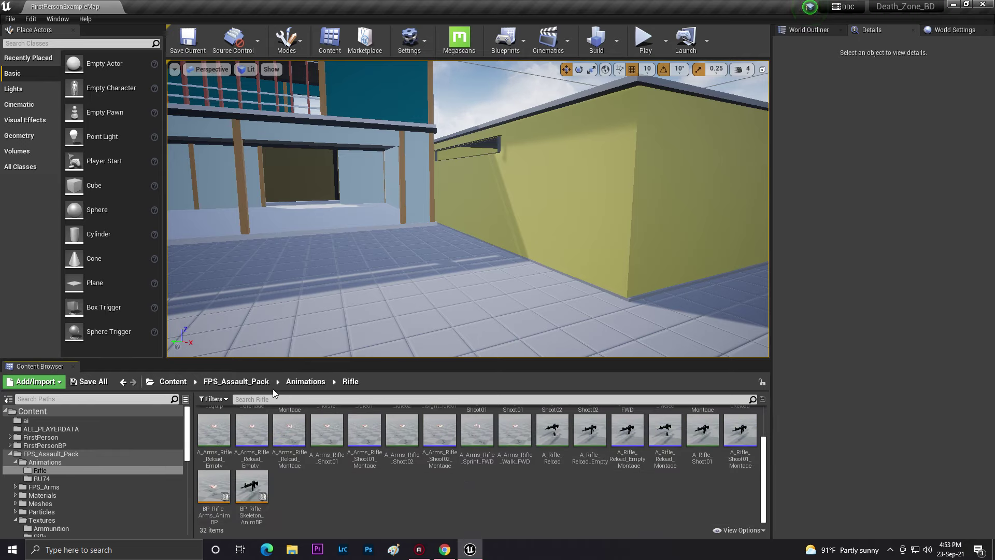
{"action": "left_click", "coordinate": [294, 384]}
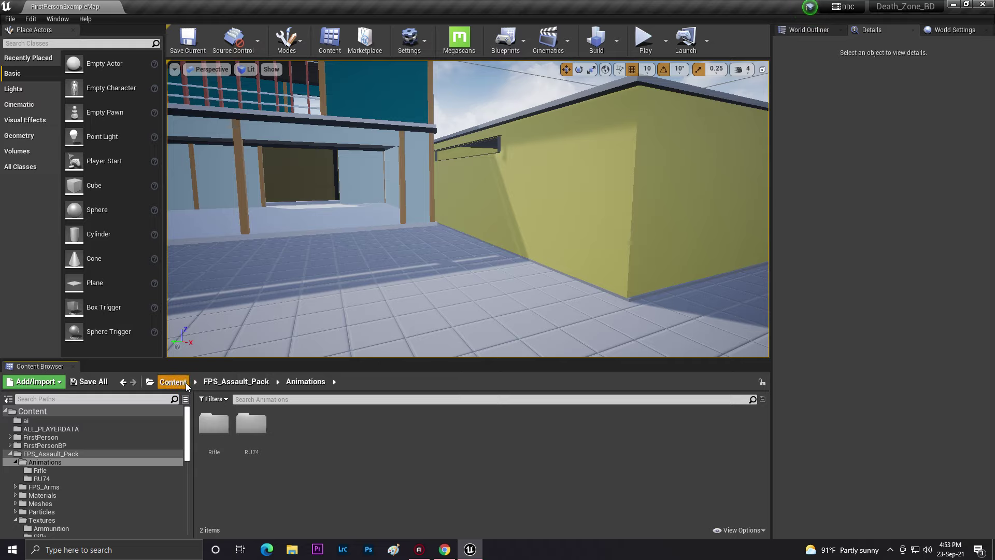
{"action": "left_click", "coordinate": [181, 382]}
{"action": "left_click", "coordinate": [251, 443]}
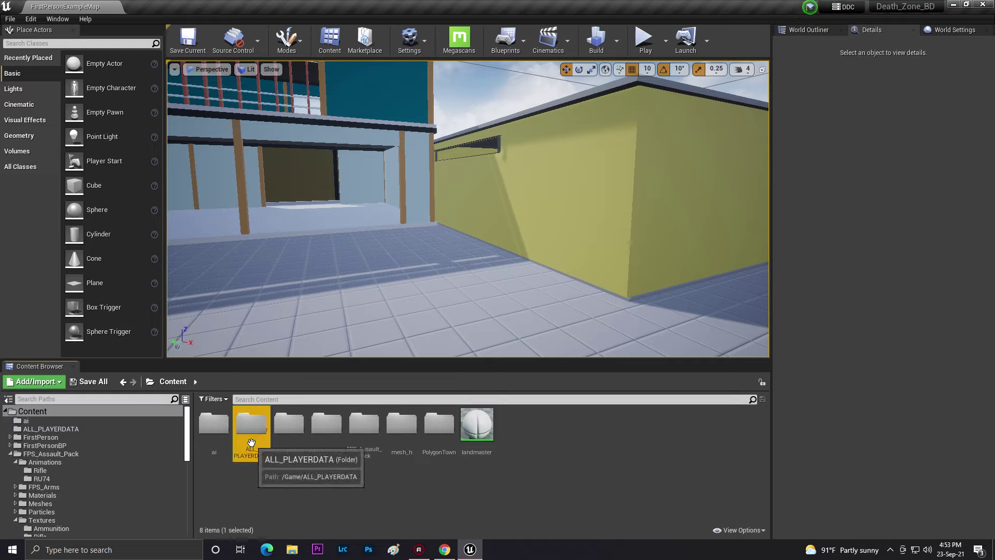
{"action": "double_click", "coordinate": [290, 433]}
{"action": "left_click", "coordinate": [173, 382]}
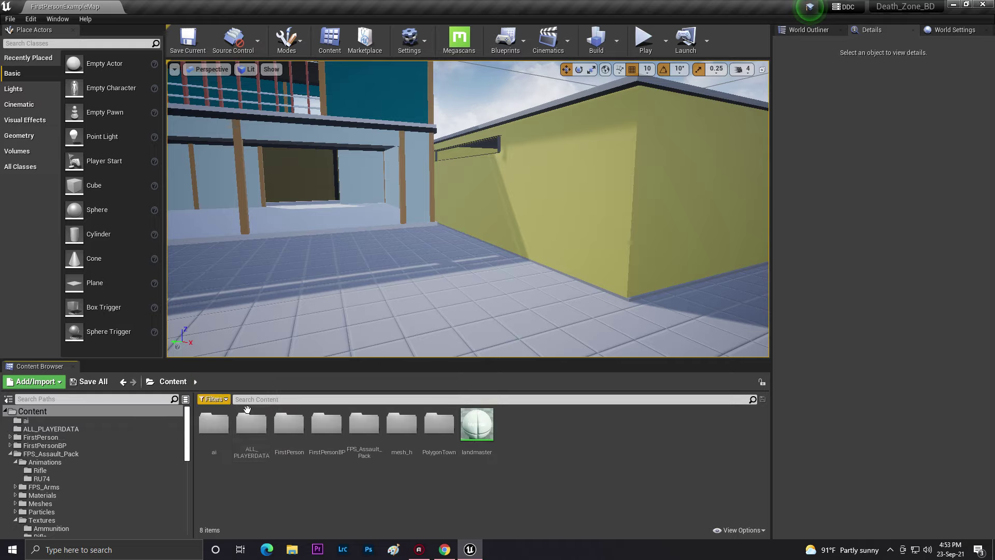
{"action": "double_click", "coordinate": [289, 426]}
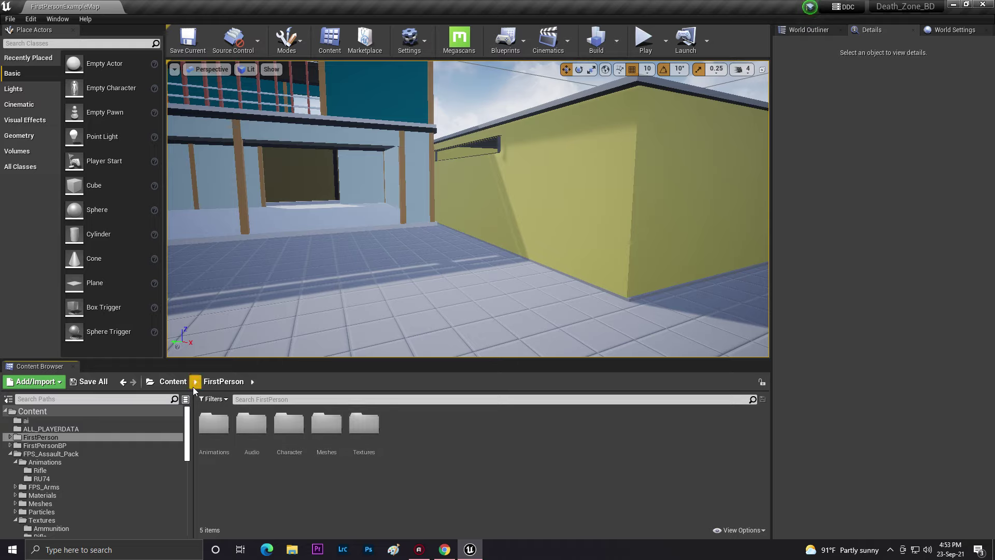
{"action": "left_click", "coordinate": [166, 383]}
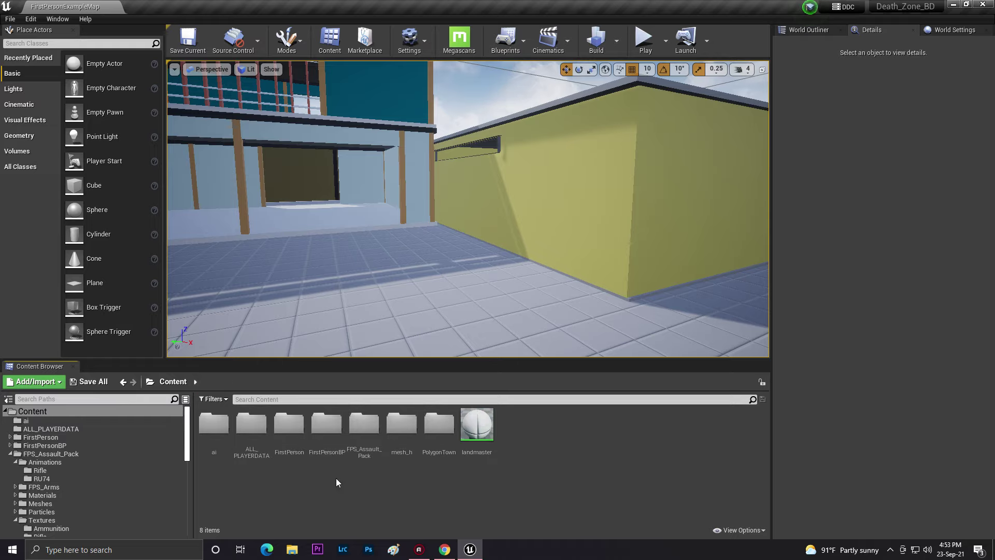
Move the ai_bullet and FirstPersonProjectile blueprints from the FirstPersonBP Blueprints folder into ALL_PLAYERDATA
{"action": "double_click", "coordinate": [326, 423]}
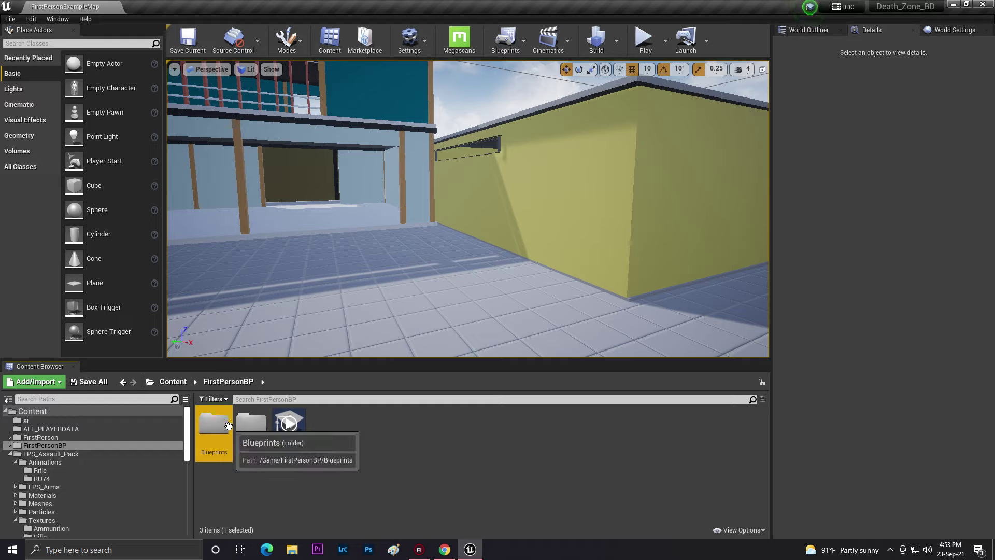
{"action": "double_click", "coordinate": [213, 423]}
{"action": "left_click", "coordinate": [327, 423]}
{"action": "left_click", "coordinate": [214, 422], "text": "shift"}
{"action": "left_click_drag", "start_coordinate": [214, 423], "coordinate": [74, 432]}
{"action": "left_click", "coordinate": [337, 438]}
{"action": "left_click", "coordinate": [214, 440], "text": "ctrl"}
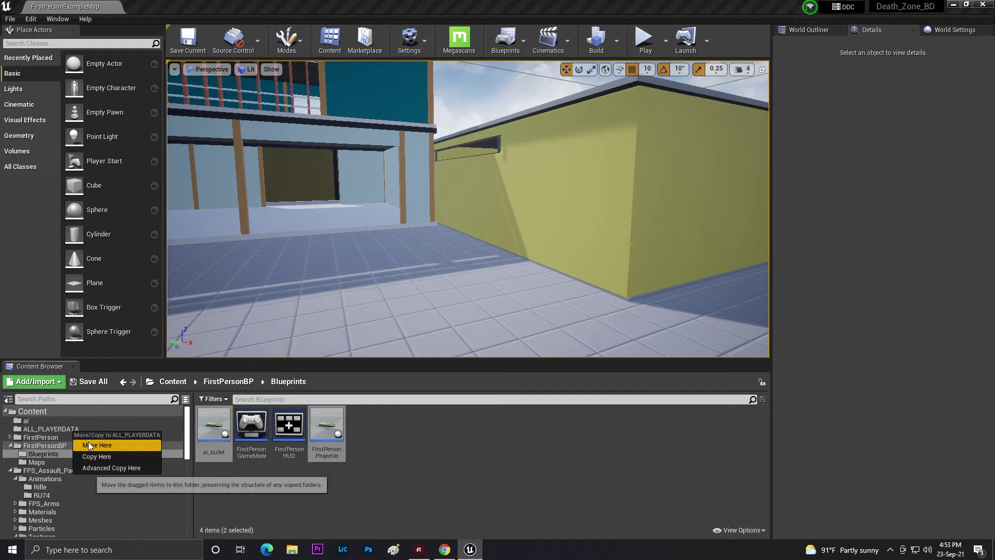
{"action": "left_click", "coordinate": [89, 446]}
Move FirstPersonExampleMap and its BuiltData asset from the FirstPersonBP Maps folder into the root Content folder
{"action": "left_click", "coordinate": [228, 382]}
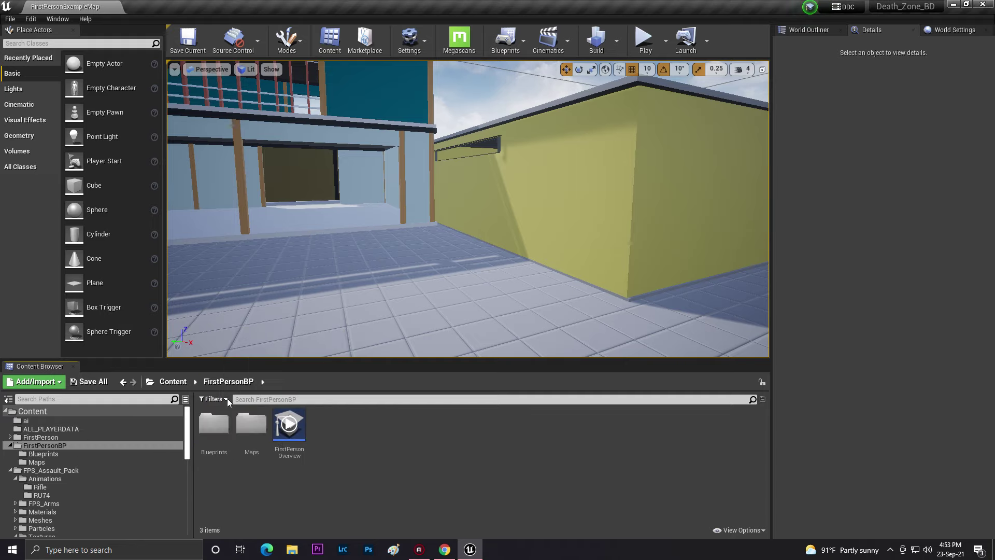
{"action": "left_click", "coordinate": [173, 381]}
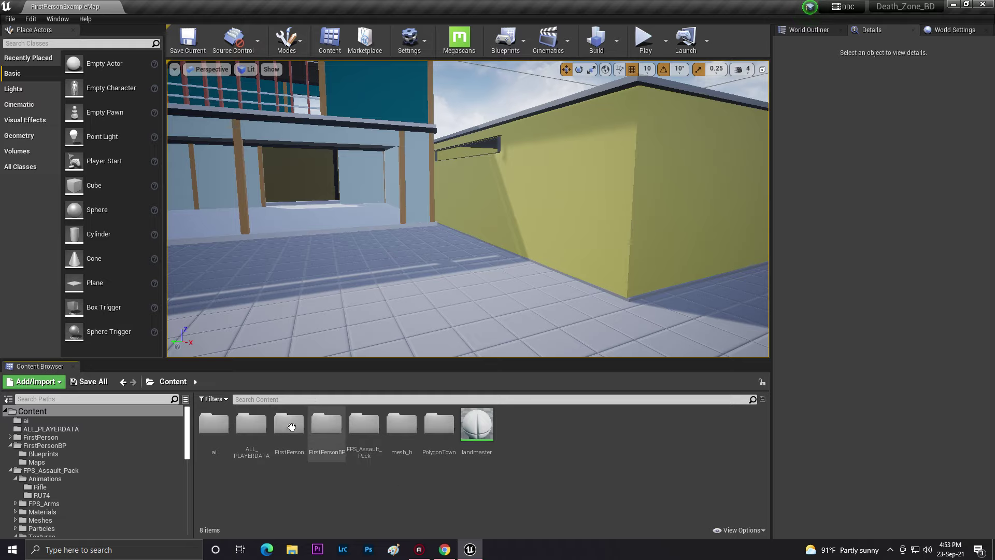
{"action": "double_click", "coordinate": [323, 449]}
{"action": "double_click", "coordinate": [251, 424]}
{"action": "double_click", "coordinate": [213, 425]}
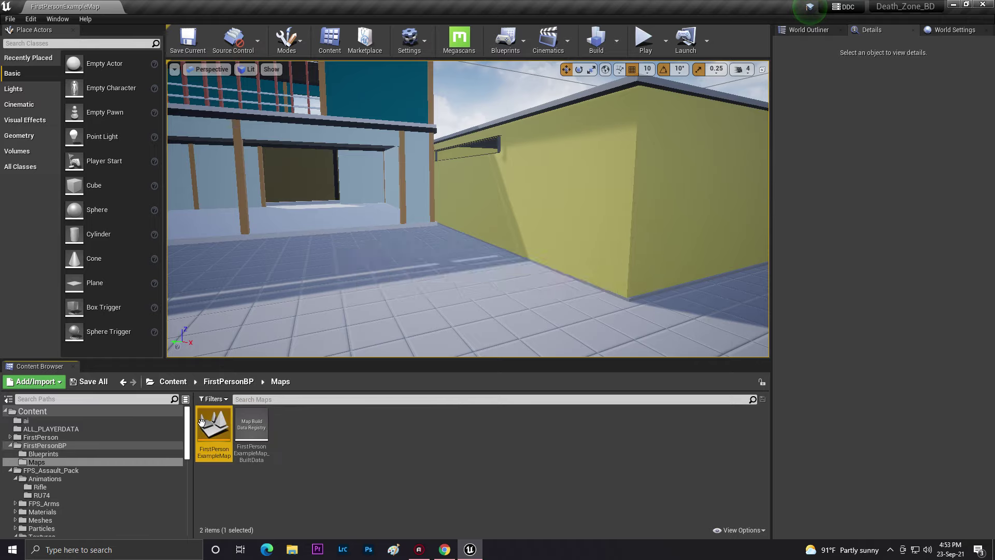
{"action": "right_click_drag", "start_coordinate": [287, 345], "coordinate": [193, 378]}
{"action": "key", "text": "s"}
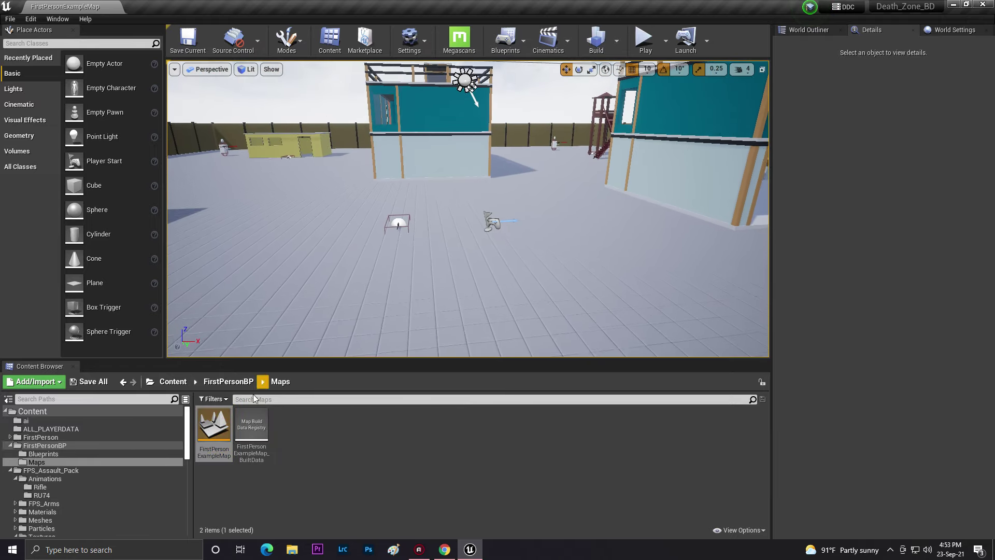
{"action": "left_click", "coordinate": [243, 421], "text": "ctrl"}
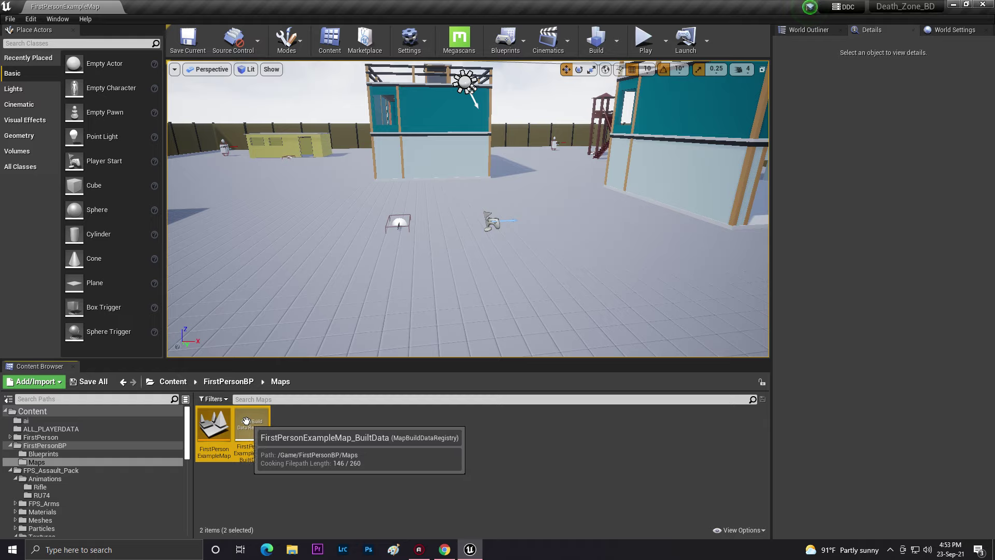
{"action": "left_click_drag", "start_coordinate": [243, 422], "coordinate": [96, 433]}
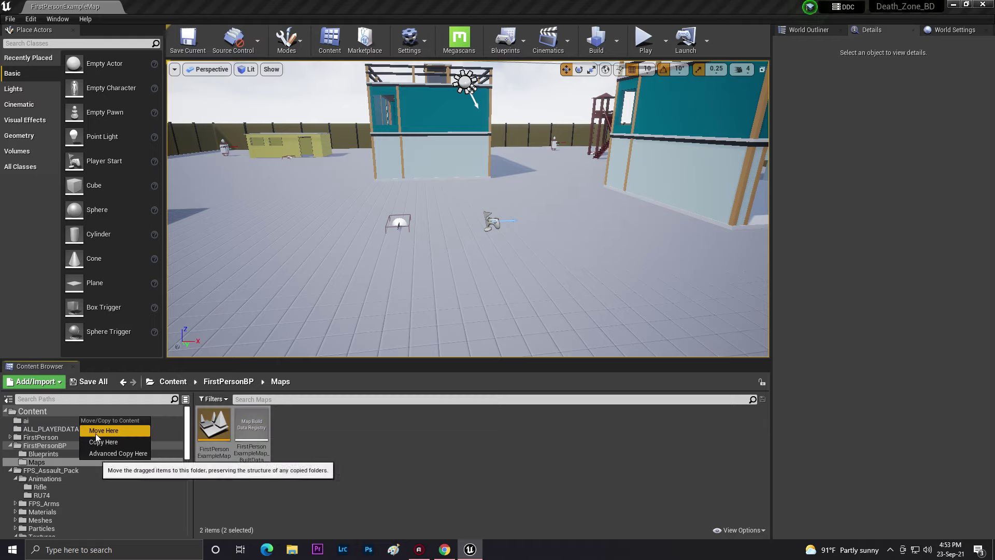
{"action": "left_click", "coordinate": [96, 434]}
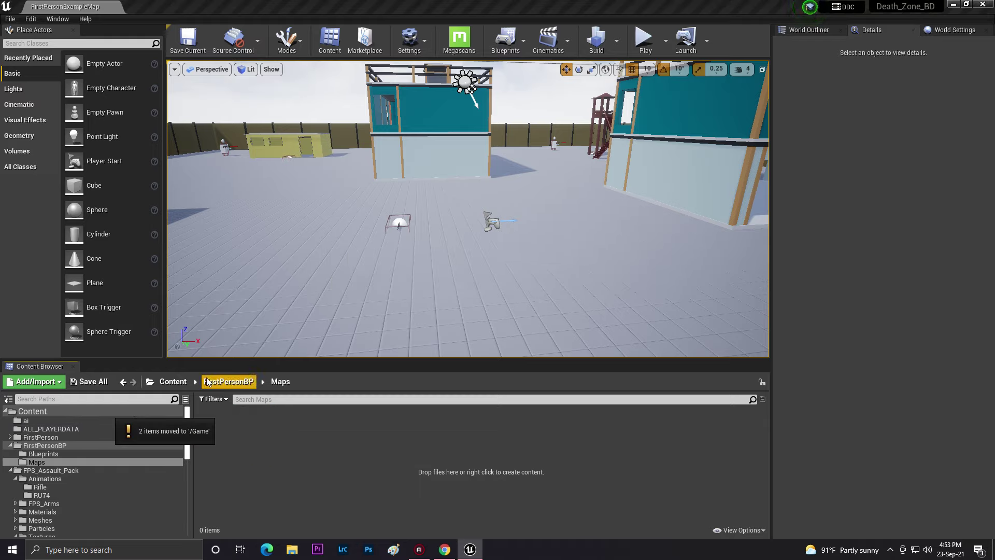
Force-delete the FirstPersonBP folder from Content despite its remaining references
{"action": "left_click", "coordinate": [173, 381]}
{"action": "left_click", "coordinate": [332, 442]}
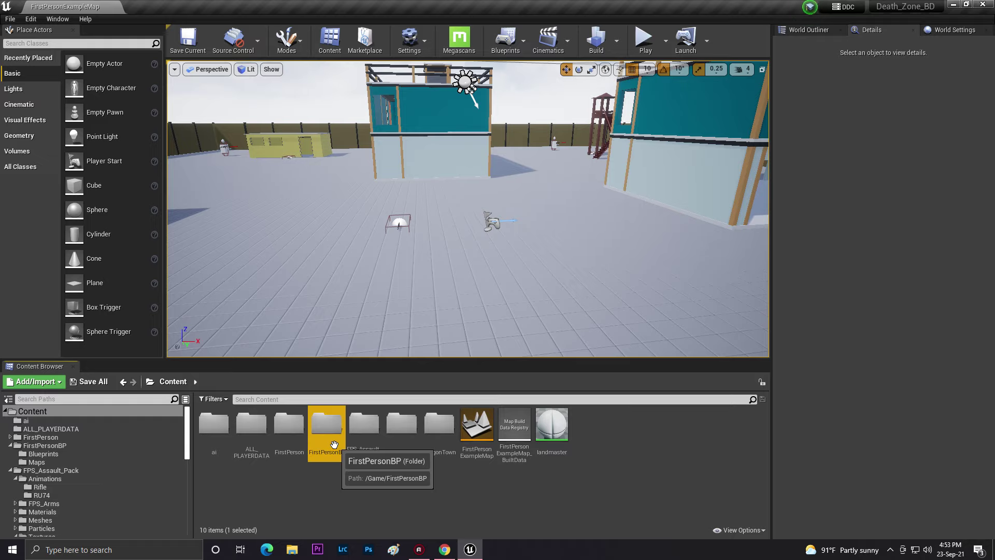
{"action": "right_click", "coordinate": [335, 445]}
{"action": "left_click", "coordinate": [362, 336]}
{"action": "left_click", "coordinate": [391, 355]}
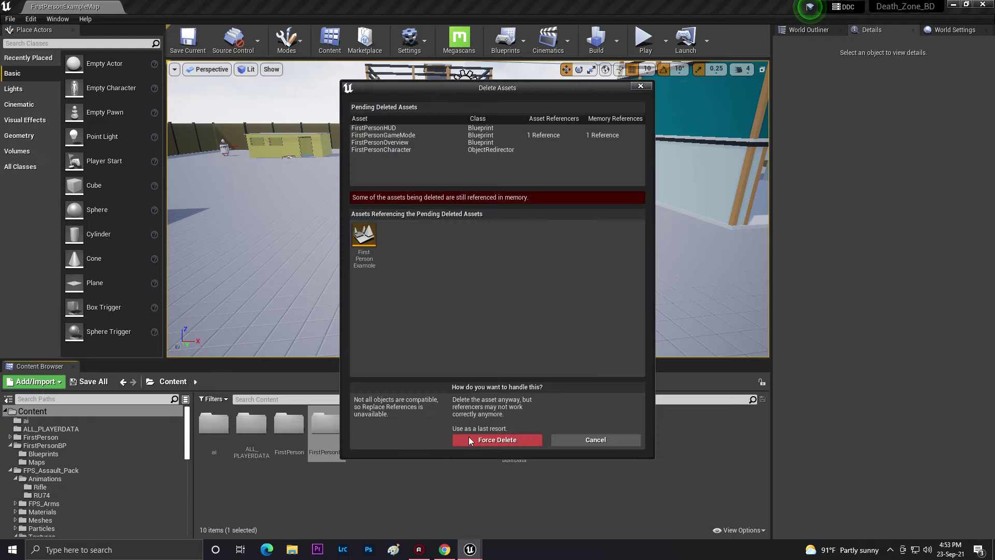
{"action": "left_click", "coordinate": [469, 440]}
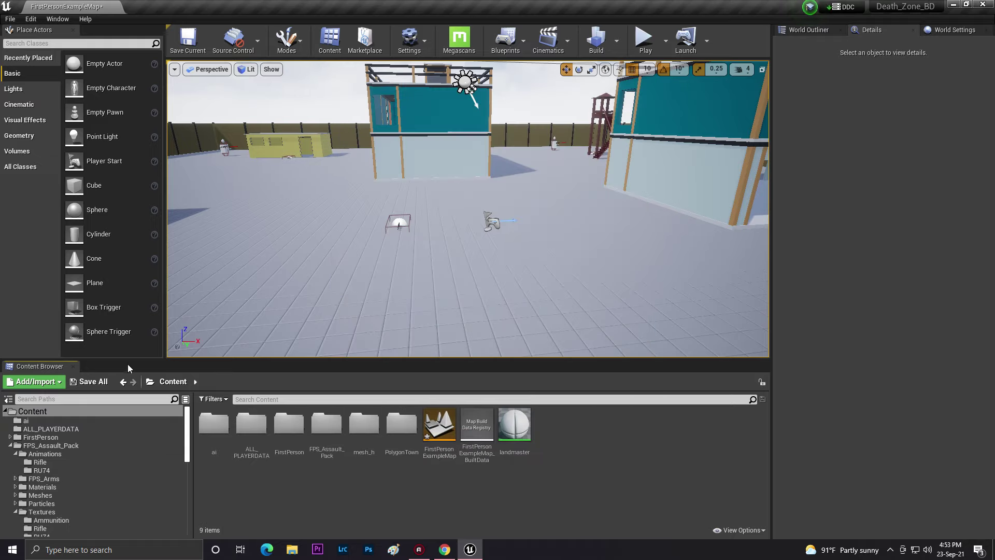
Save all modified assets and delete the FirstPerson folder from the root Content folder
{"action": "left_click", "coordinate": [97, 384]}
{"action": "left_click", "coordinate": [584, 369]}
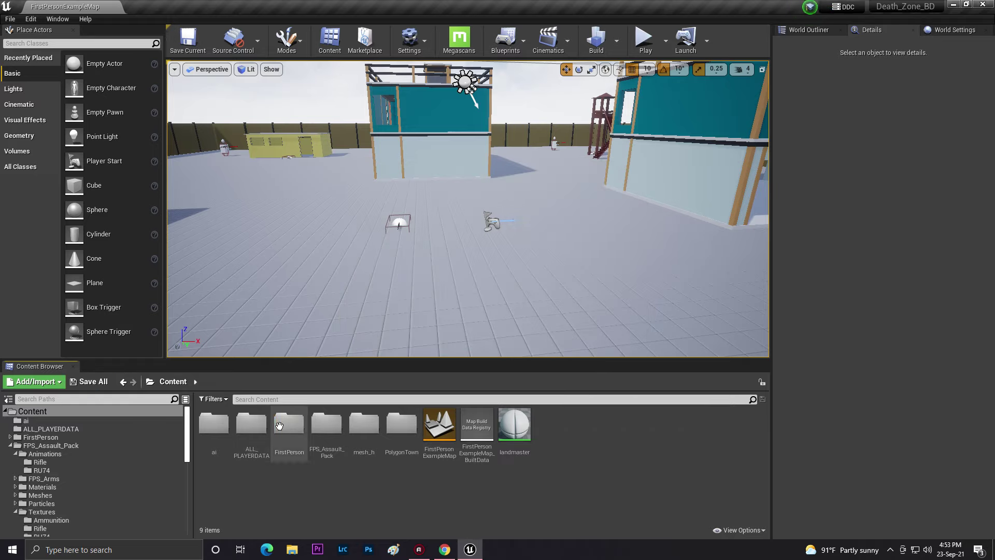
{"action": "right_click", "coordinate": [286, 425]}
{"action": "left_click", "coordinate": [312, 316]}
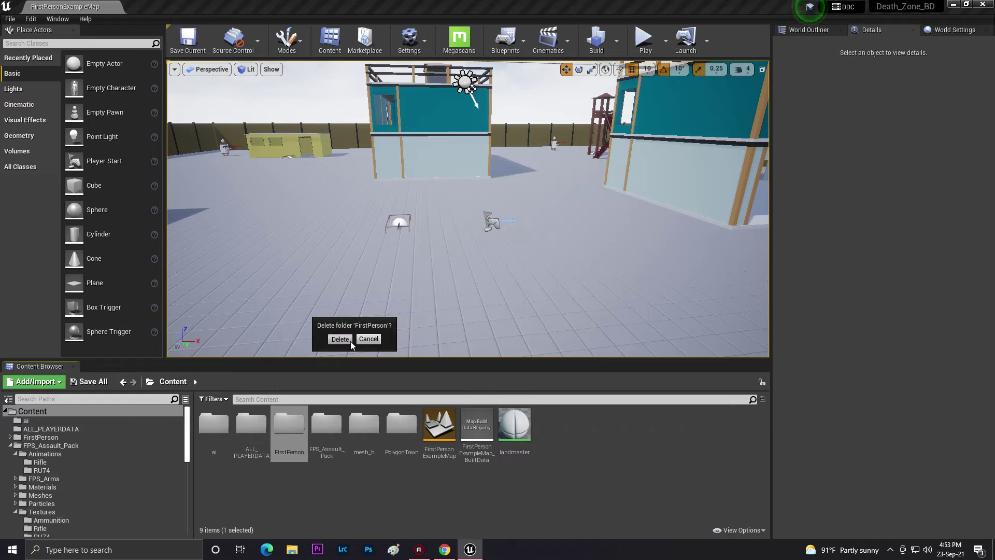
{"action": "left_click", "coordinate": [351, 341]}
{"action": "left_click", "coordinate": [428, 438]}
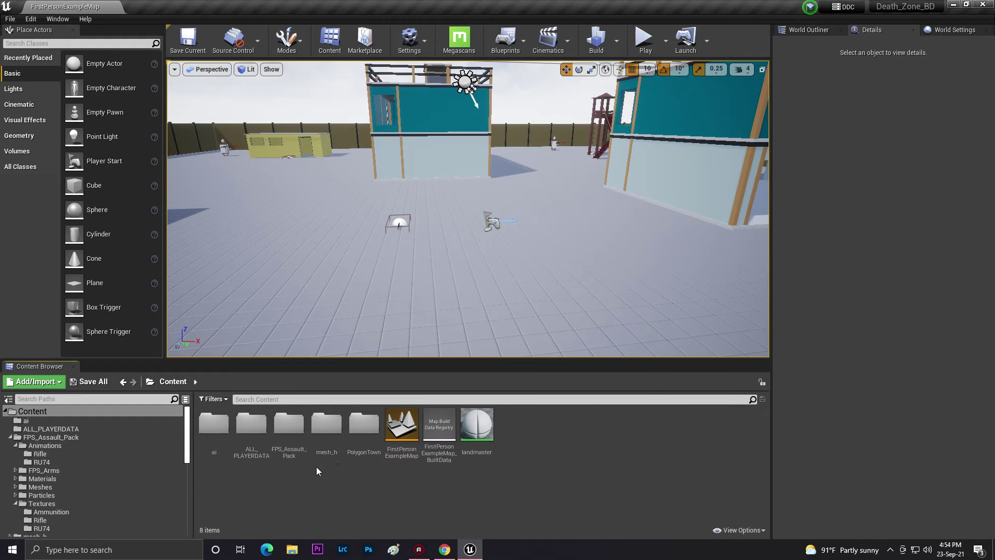
Try to delete the PolygonTown folder from Content and look through its subfolders
{"action": "right_click", "coordinate": [350, 429]}
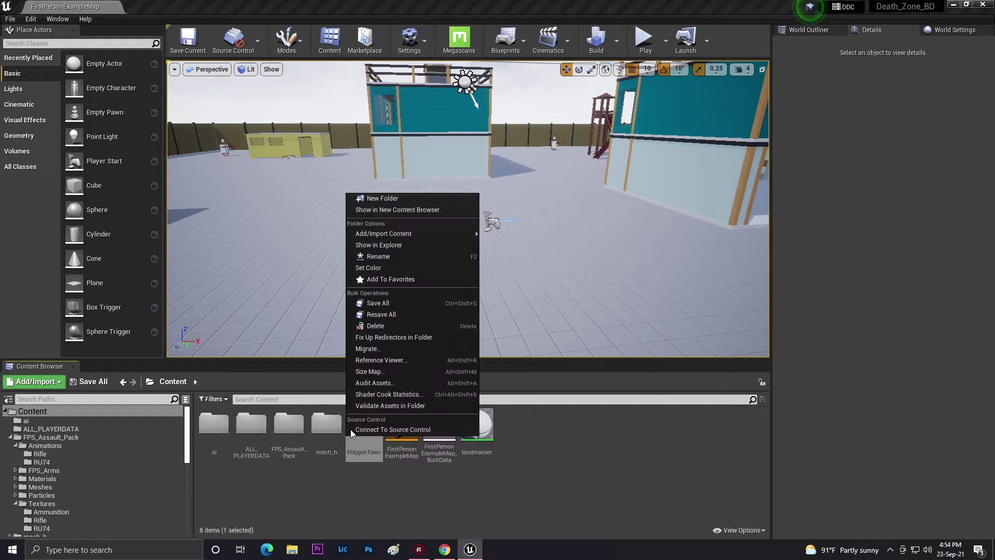
{"action": "left_click", "coordinate": [365, 325]}
{"action": "left_click", "coordinate": [380, 346]}
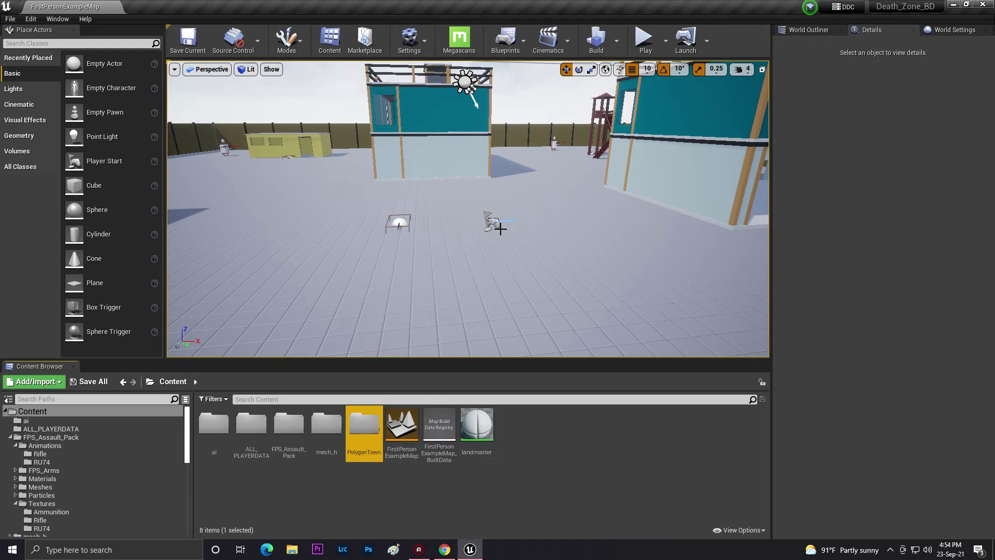
{"action": "right_click_drag", "start_coordinate": [531, 237], "coordinate": [436, 249]}
{"action": "left_click", "coordinate": [366, 419]}
{"action": "right_click", "coordinate": [365, 419]}
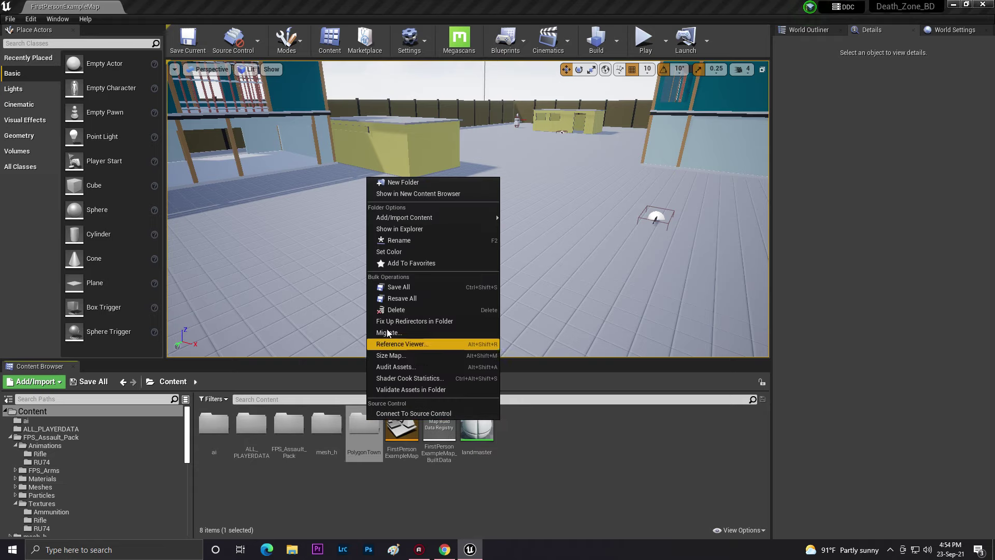
{"action": "left_click", "coordinate": [383, 308]}
{"action": "left_click", "coordinate": [427, 337]}
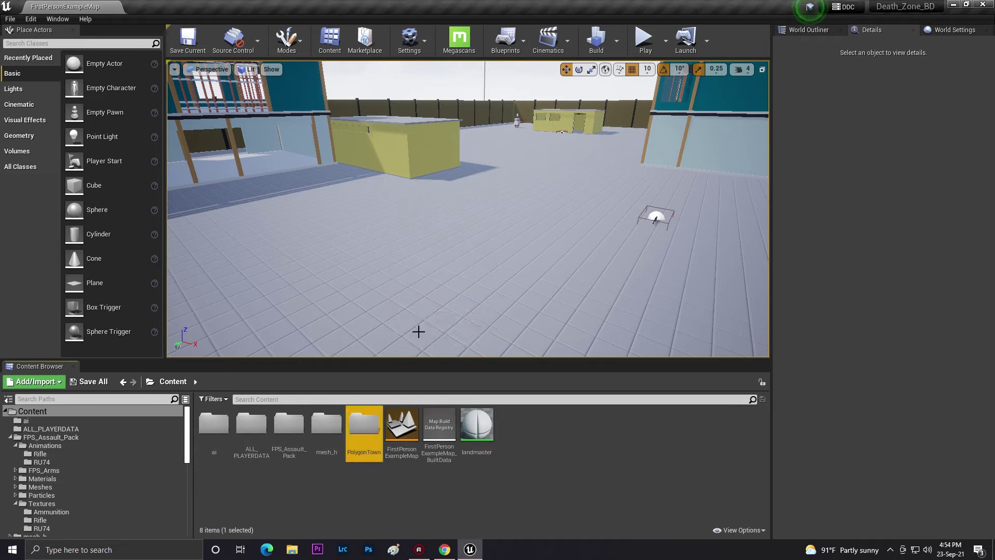
{"action": "double_click", "coordinate": [364, 428]}
{"action": "double_click", "coordinate": [218, 421]}
{"action": "left_click", "coordinate": [179, 382]}
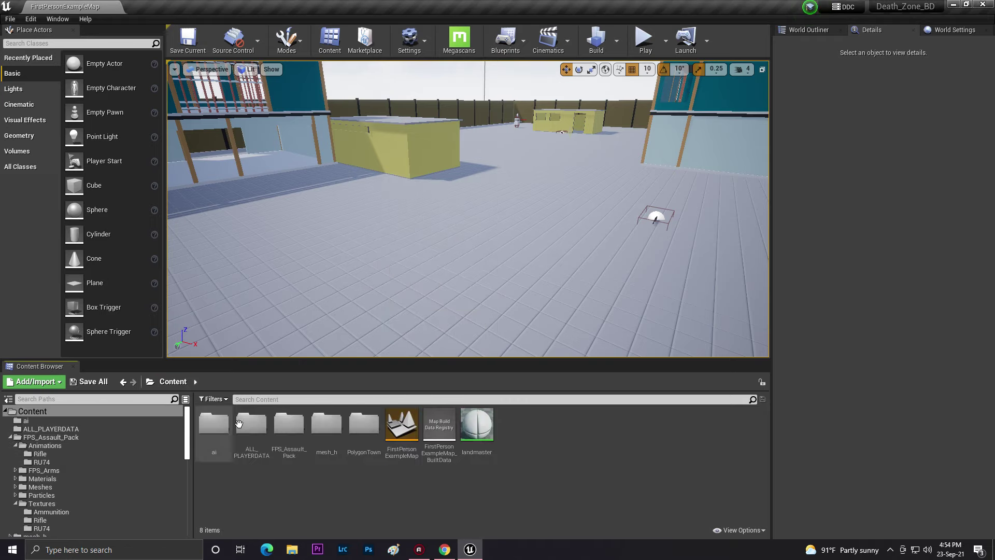
Save the level and check the default game mode and default maps in the Maps & Modes project settings
{"action": "left_click", "coordinate": [188, 39]}
{"action": "left_click", "coordinate": [408, 40]}
{"action": "left_click", "coordinate": [432, 82]}
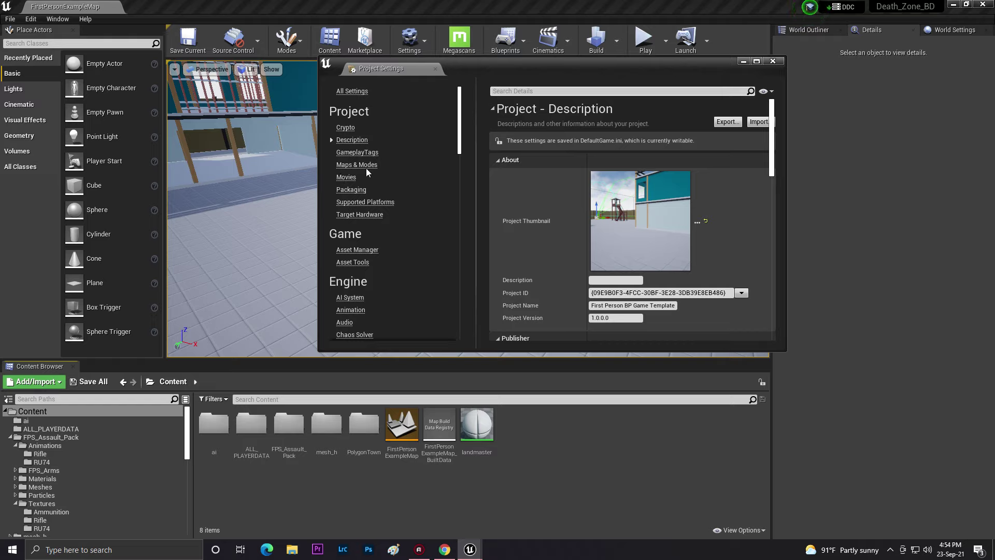
{"action": "left_click", "coordinate": [367, 166]}
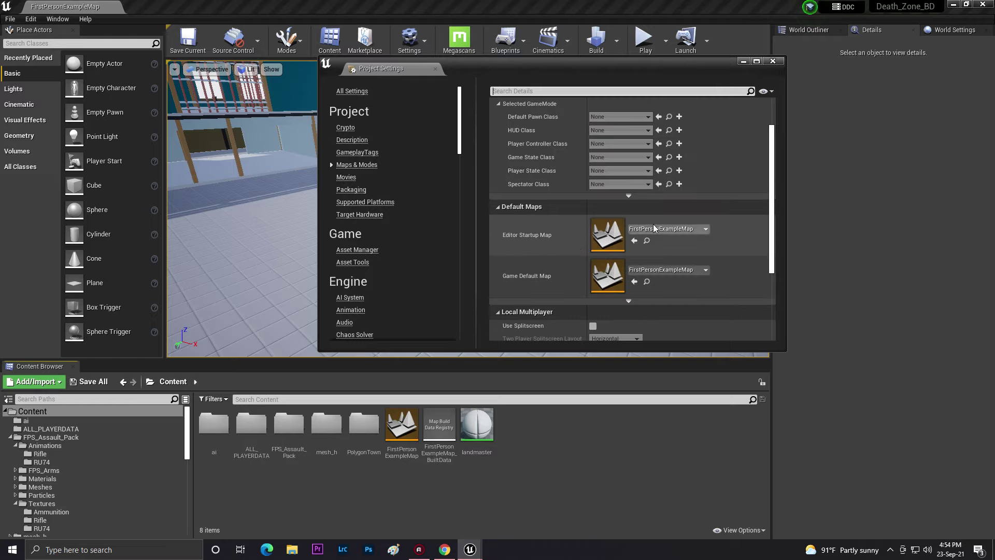
{"action": "scroll", "coordinate": [653, 224], "scroll_direction": "up", "scroll_amount": 3}
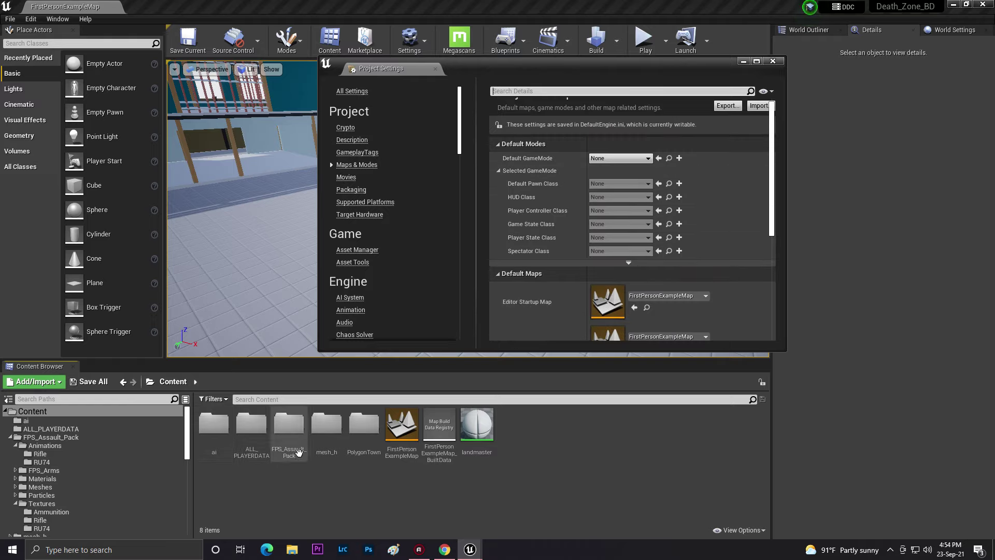
{"action": "left_click", "coordinate": [743, 62]}
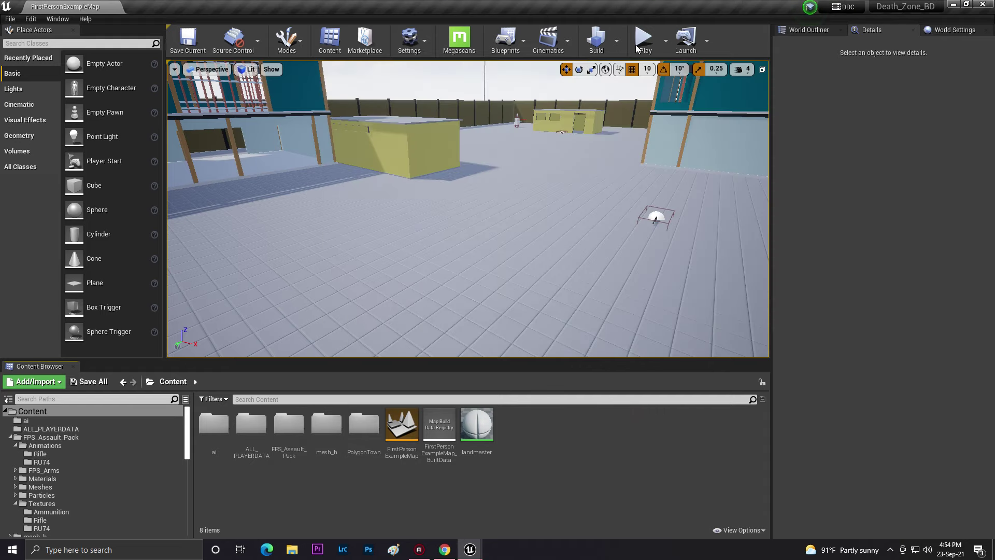
Playtest the level briefly, then check its actor list and the game mode in its World Settings
{"action": "left_click", "coordinate": [643, 41]}
{"action": "key", "text": "Escape"}
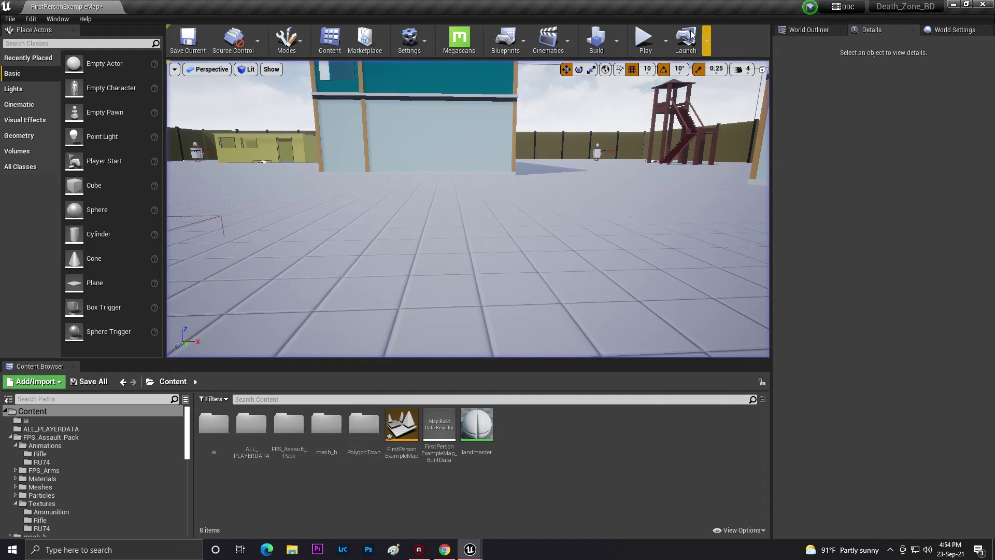
{"action": "left_click", "coordinate": [806, 33]}
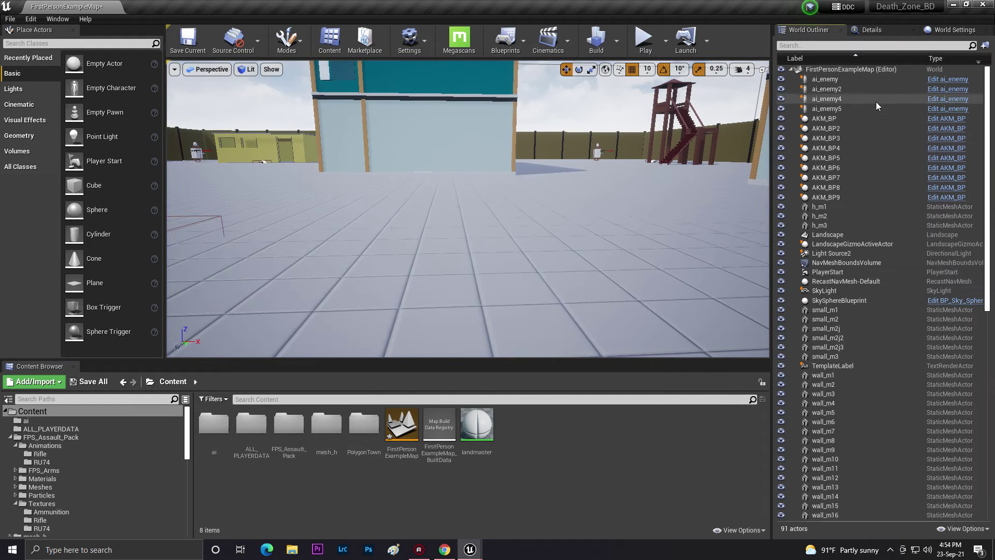
{"action": "left_click", "coordinate": [929, 31]}
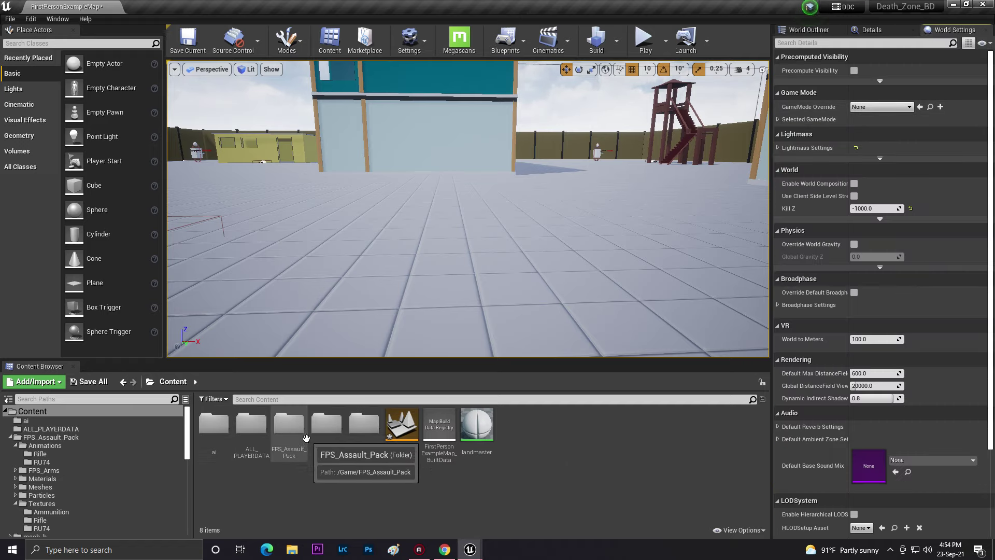
Create a Game Mode Base blueprint named gamemode in ALL_PLAYERDATA and assign it as the level's GameMode Override
{"action": "double_click", "coordinate": [243, 441]}
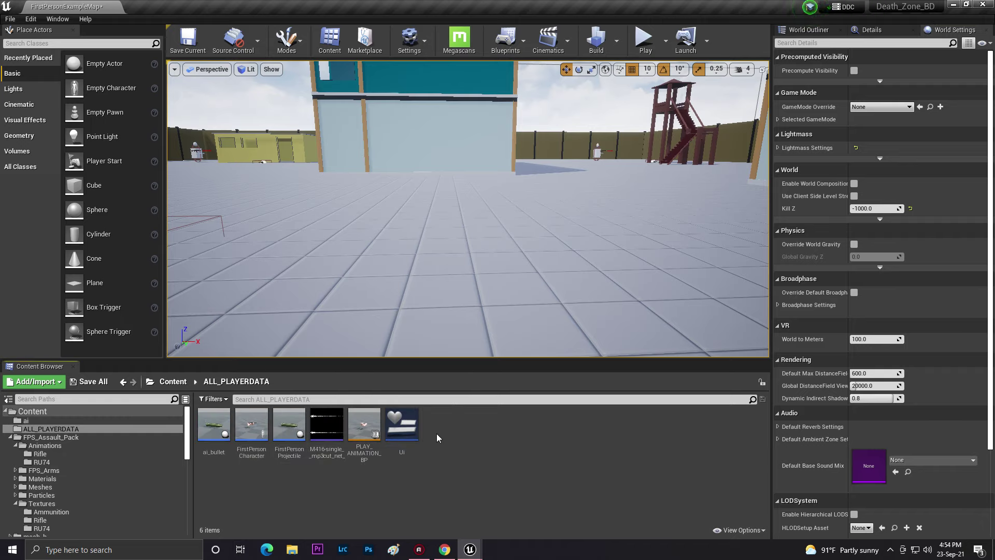
{"action": "right_click", "coordinate": [437, 438]}
{"action": "left_click", "coordinate": [466, 196]}
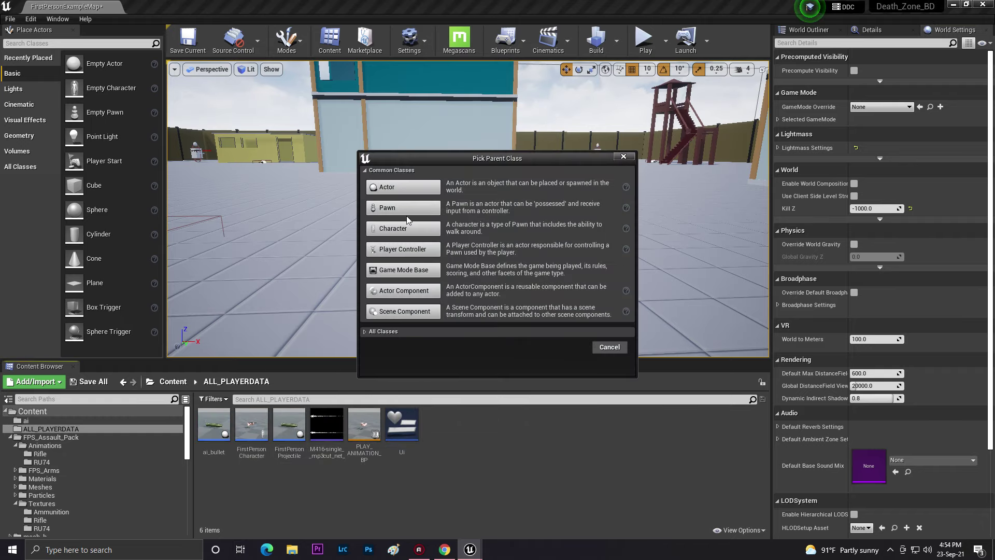
{"action": "left_click", "coordinate": [391, 276]}
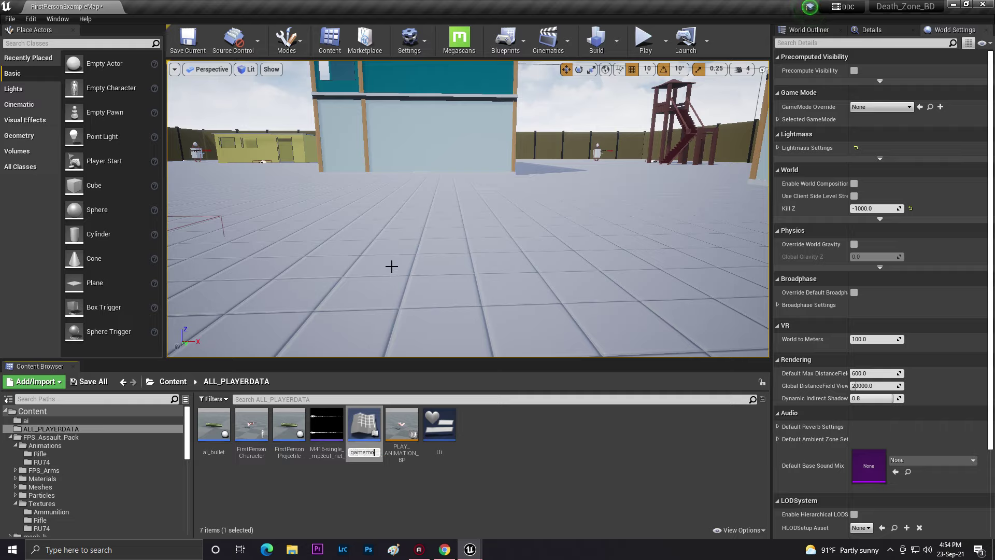
{"action": "type", "text": "gamemode"}
{"action": "key", "text": "Return"}
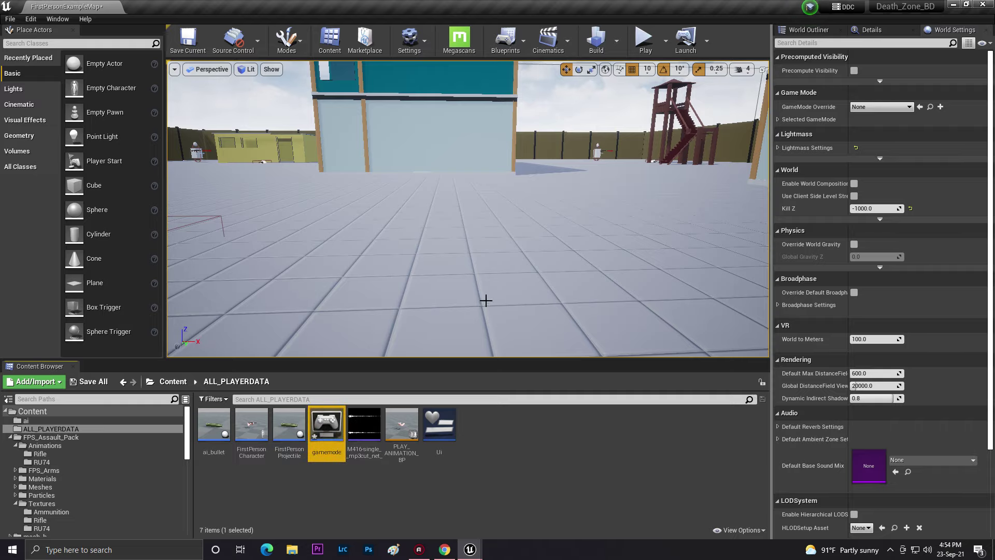
{"action": "left_click_drag", "start_coordinate": [327, 428], "coordinate": [882, 106]}
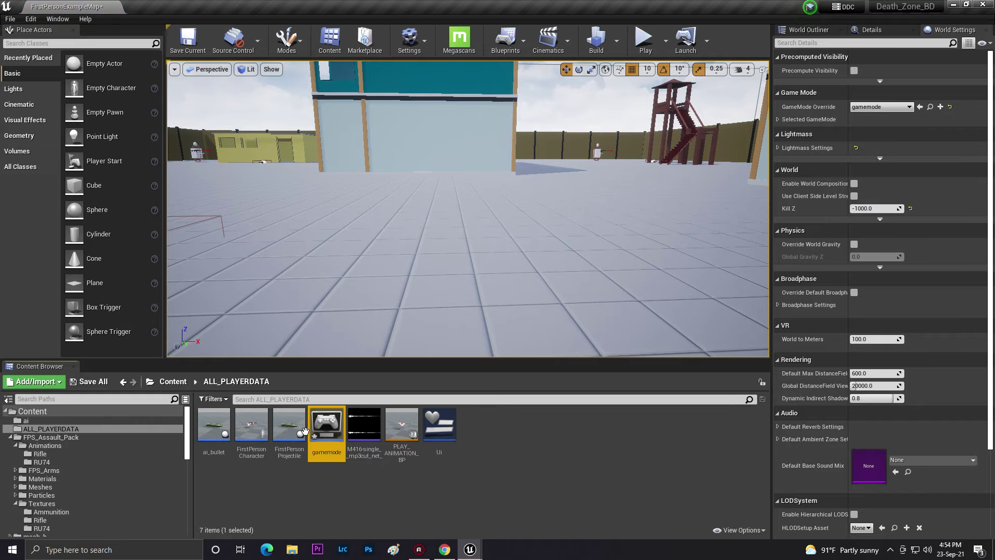
Set the gamemode blueprint's Default Pawn Class to FirstPersonCharacter and save the blueprint
{"action": "double_click", "coordinate": [324, 419]}
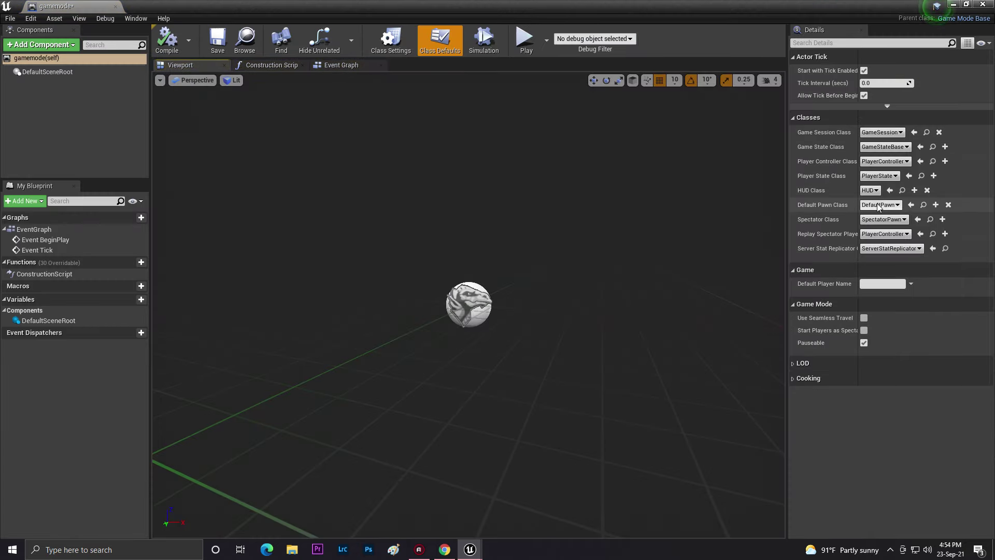
{"action": "left_click", "coordinate": [881, 204]}
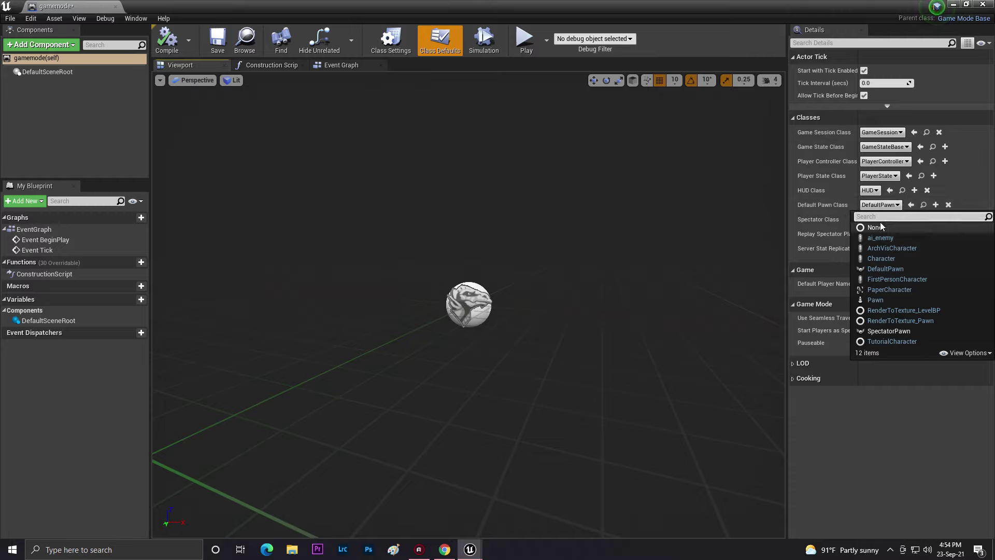
{"action": "left_click", "coordinate": [902, 280]}
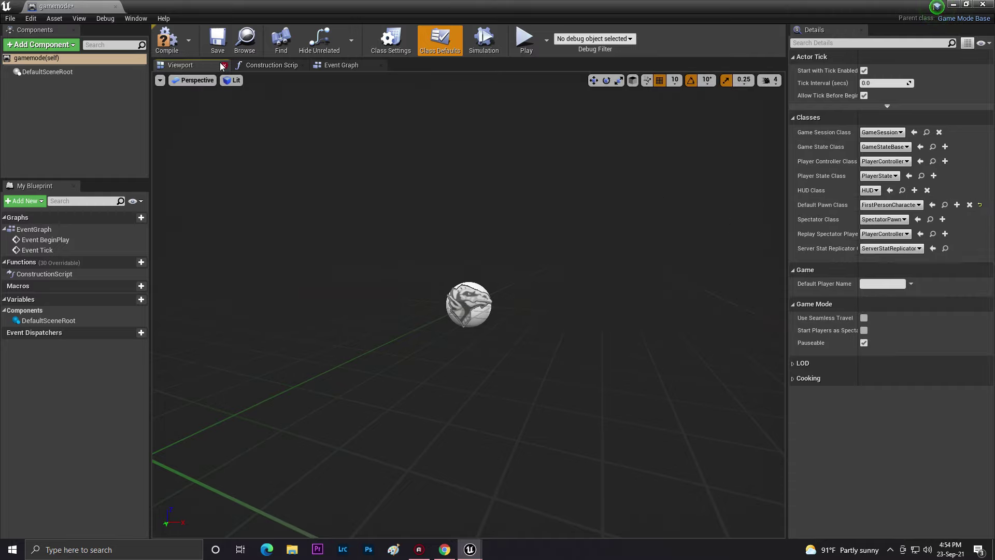
{"action": "key", "text": "ctrl+s"}
{"action": "left_click", "coordinate": [982, 4]}
Set the project's Default GameMode to gamemode in the Maps & Modes project settings
{"action": "left_click", "coordinate": [409, 48]}
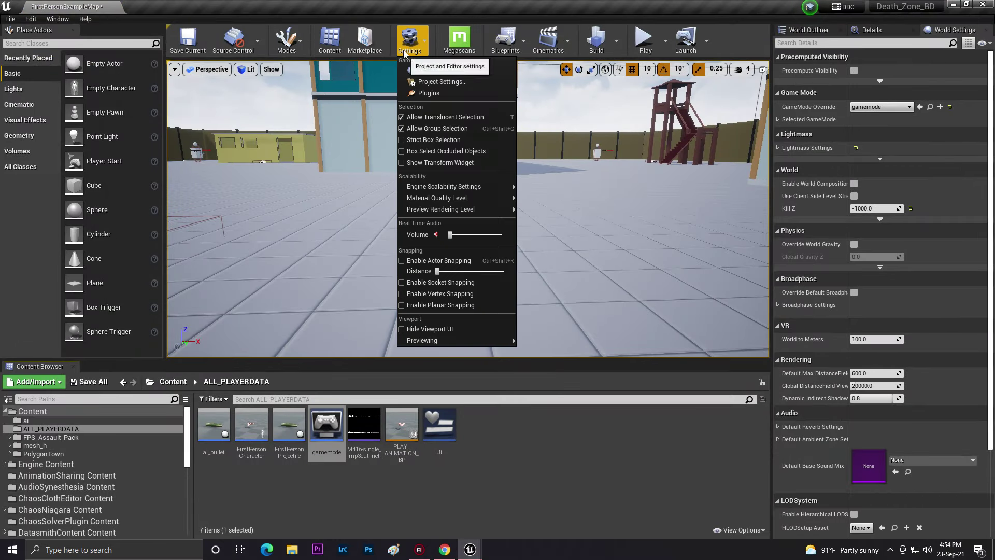
{"action": "left_click", "coordinate": [434, 82]}
{"action": "left_click", "coordinate": [357, 165]}
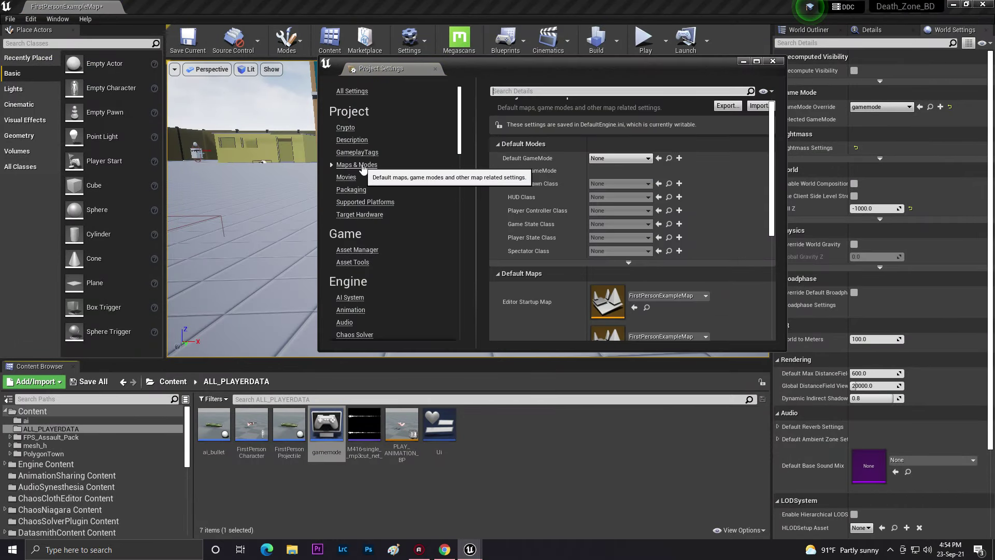
{"action": "left_click_drag", "start_coordinate": [327, 430], "coordinate": [606, 157]}
{"action": "left_click", "coordinate": [620, 158]}
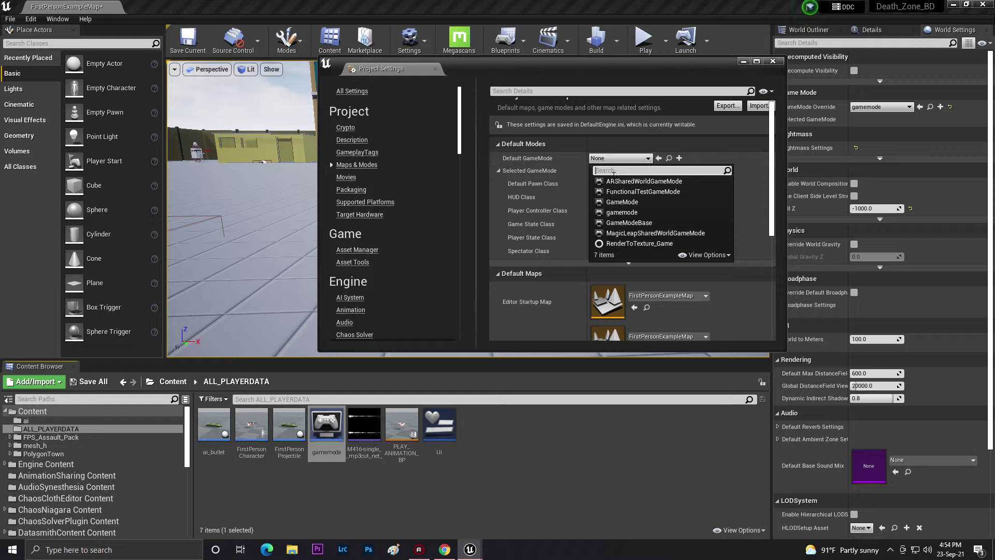
{"action": "left_click", "coordinate": [624, 212]}
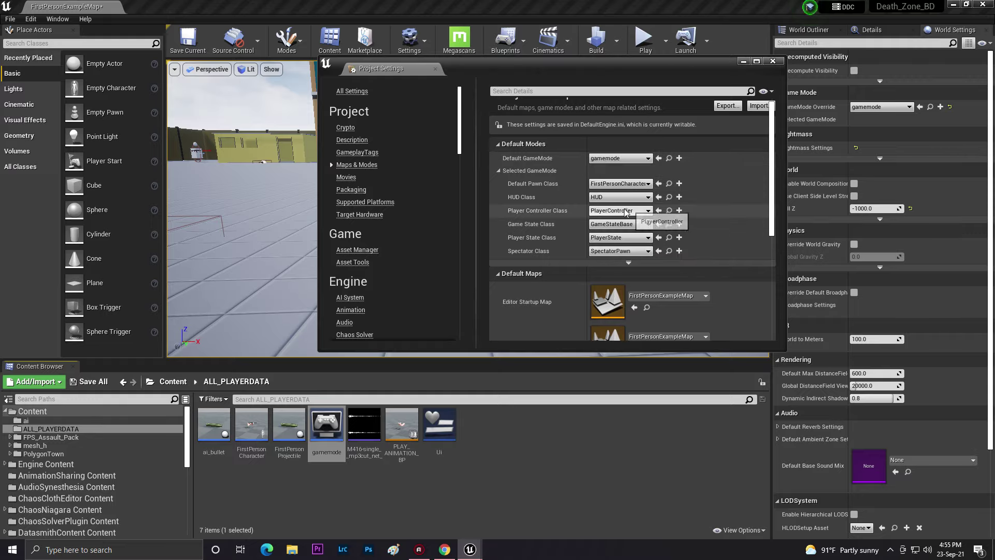
{"action": "scroll", "coordinate": [728, 98], "scroll_direction": "down", "scroll_amount": 5}
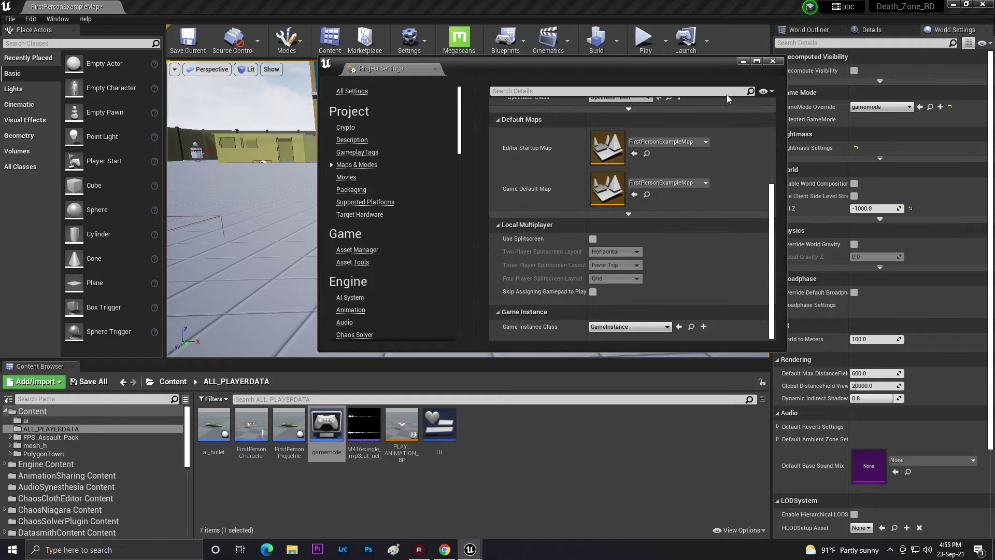
{"action": "left_click", "coordinate": [743, 63]}
Save the level and playtest it with the new game mode
{"action": "left_click", "coordinate": [188, 40]}
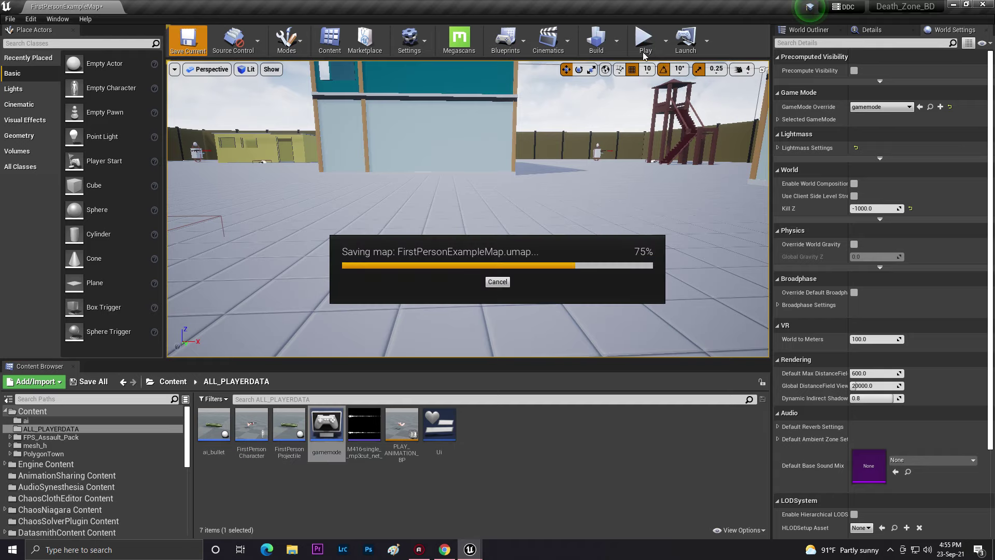
{"action": "left_click", "coordinate": [648, 52]}
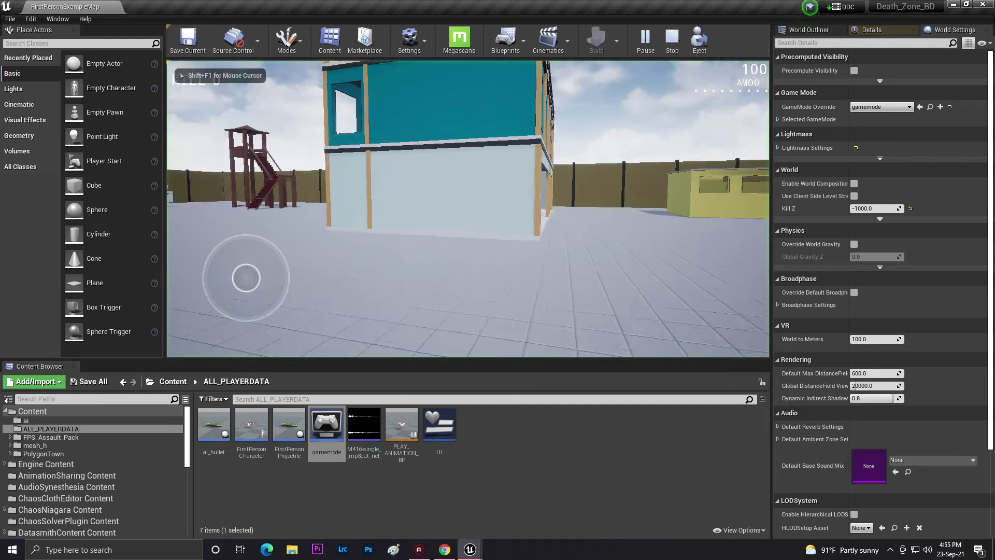
{"action": "right_click_drag", "start_coordinate": [426, 244], "coordinate": [433, 240]}
Place Player Starts on the open ground, inside a teal building's room with stairs, and inside the yellow building
{"action": "scroll", "coordinate": [434, 240], "scroll_direction": "down", "scroll_amount": 8}
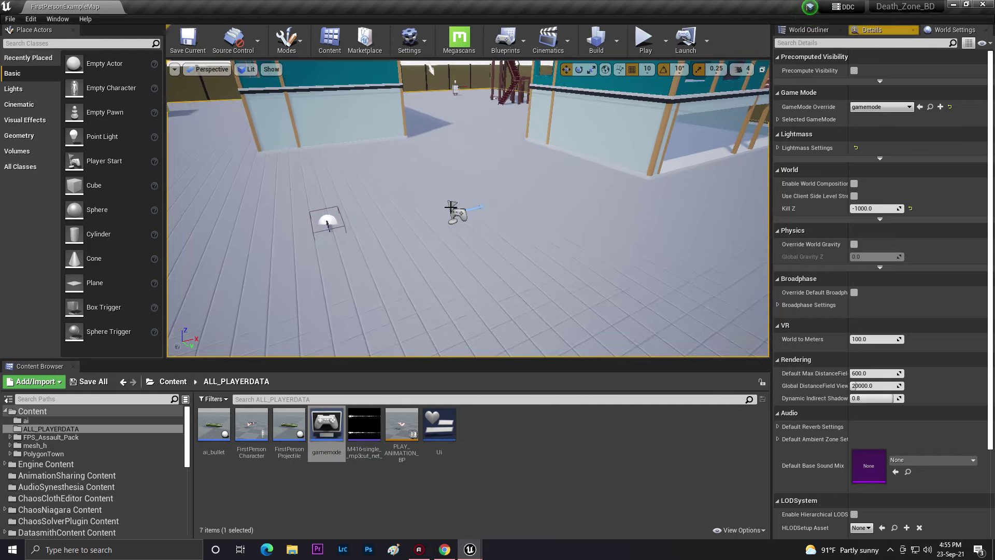
{"action": "right_click_drag", "start_coordinate": [475, 205], "coordinate": [212, 210]}
{"action": "left_click_drag", "start_coordinate": [90, 166], "coordinate": [434, 234]}
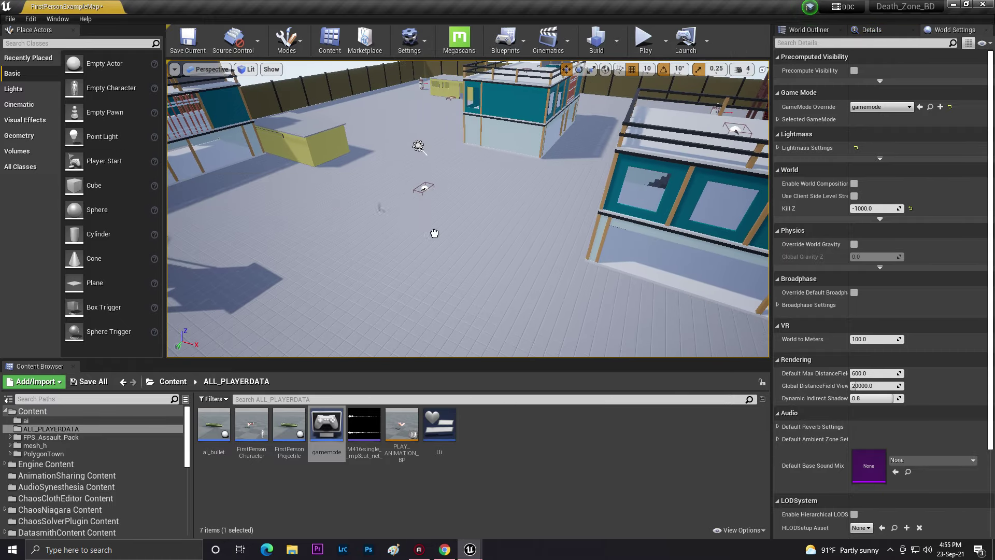
{"action": "right_click_drag", "start_coordinate": [498, 229], "coordinate": [497, 229]}
{"action": "left_click_drag", "start_coordinate": [103, 161], "coordinate": [416, 257]}
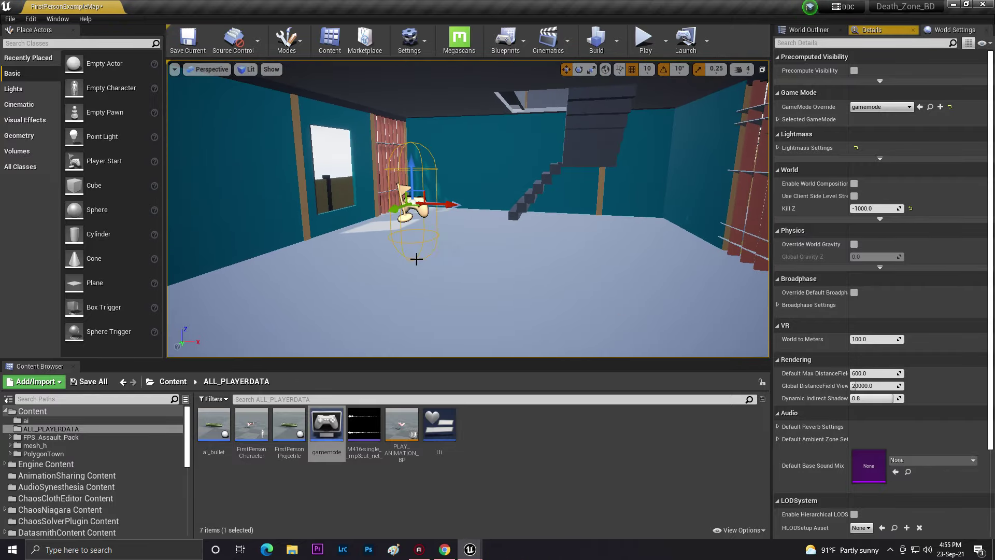
{"action": "right_click_drag", "start_coordinate": [416, 258], "coordinate": [416, 258]}
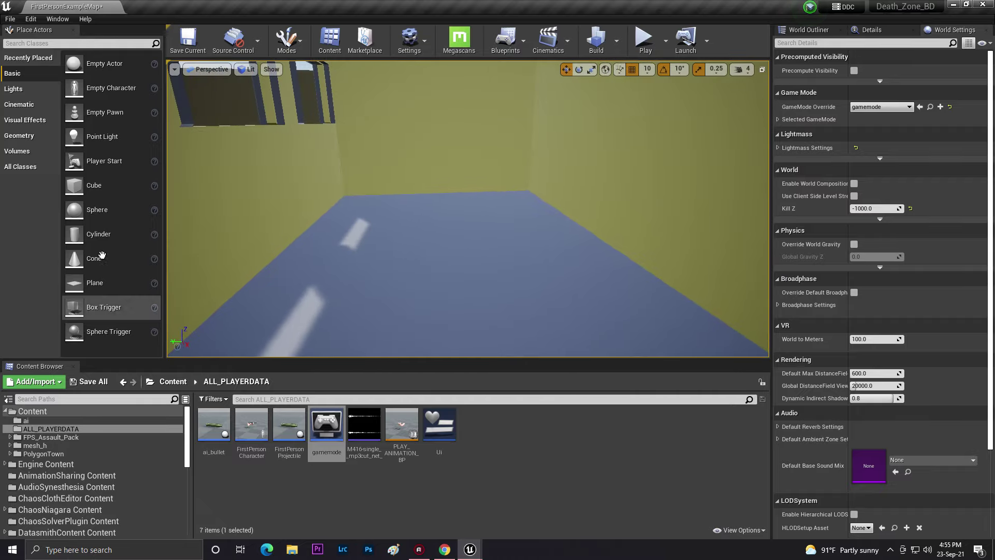
{"action": "left_click_drag", "start_coordinate": [91, 160], "coordinate": [477, 249]}
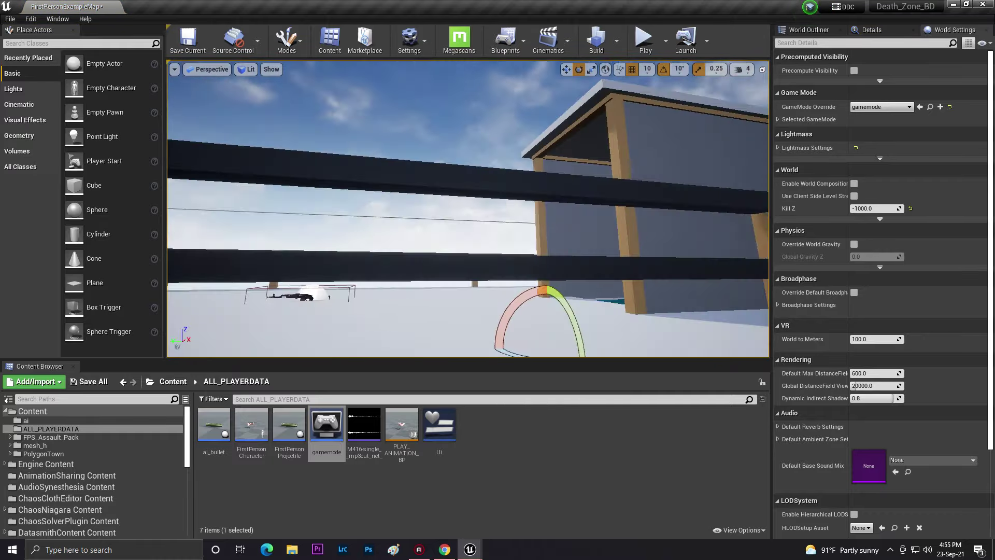
Add a Player Start on the teal building's roof and rotate it about 110° around its vertical axis
{"action": "key", "text": "s"}
{"action": "mouse_move", "coordinate": [467, 207]}
{"action": "right_mouse_down"}
{"action": "mouse_move", "coordinate": [477, 239]}
{"action": "mouse_move", "coordinate": [490, 215]}
{"action": "mouse_move", "coordinate": [469, 215]}
{"action": "right_mouse_up"}
{"action": "left_click_drag", "start_coordinate": [111, 161], "coordinate": [189, 177]}
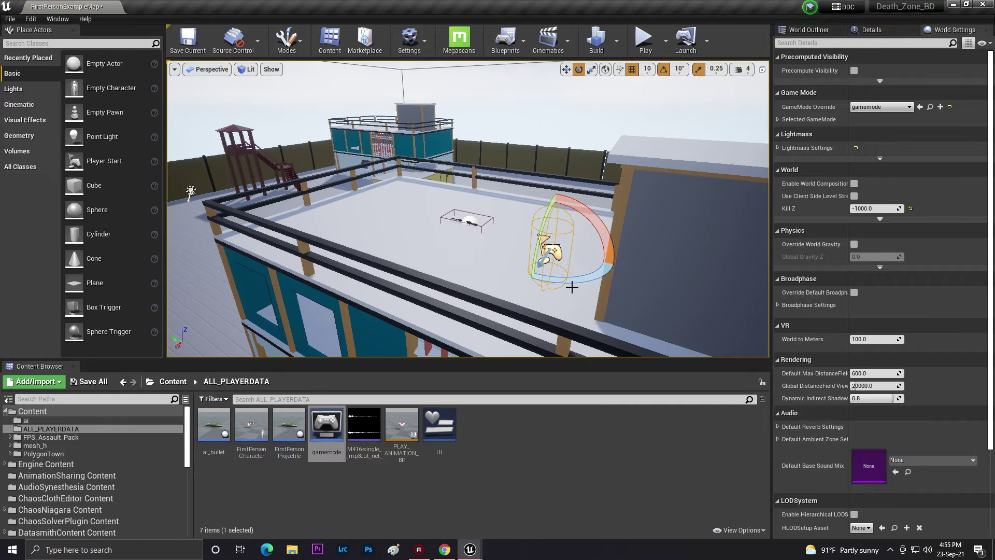
{"action": "right_click_drag", "start_coordinate": [572, 287], "coordinate": [537, 287]}
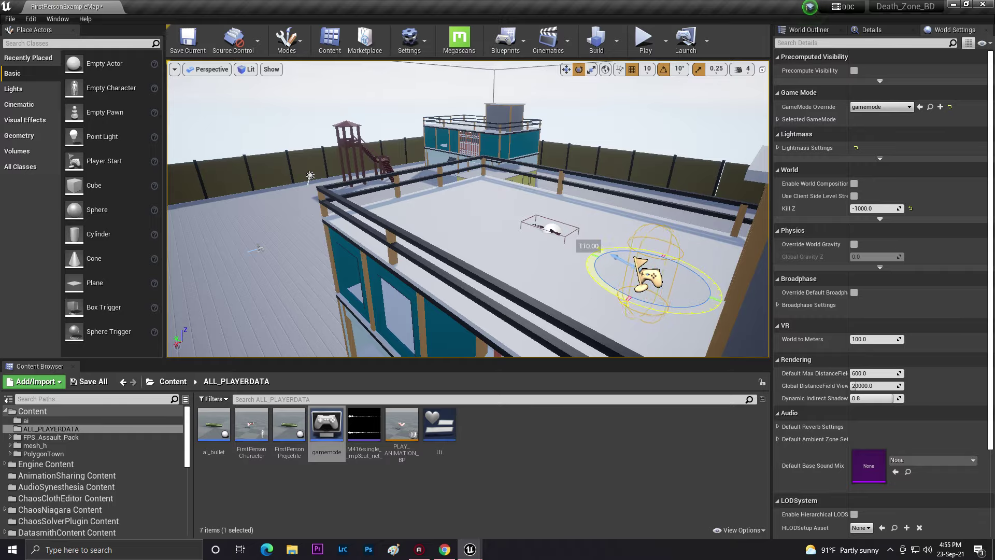
{"action": "right_click_drag", "start_coordinate": [596, 259], "coordinate": [560, 226]}
{"action": "key", "text": "w"}
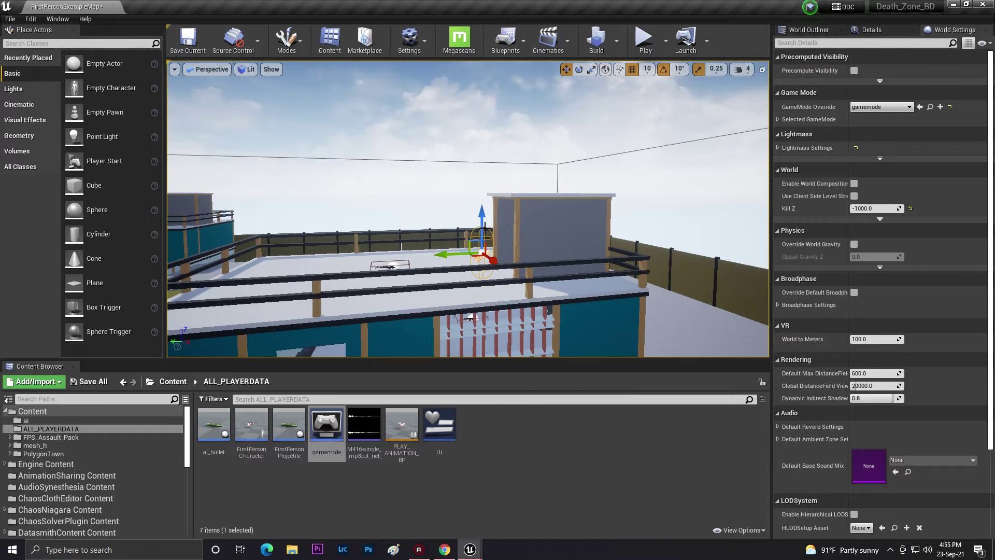
Add a Player Start inside the teal building's ground floor and rotate it to about 220° around the vertical axis
{"action": "right_click_drag", "start_coordinate": [497, 144], "coordinate": [228, 233]}
{"action": "key", "text": "w"}
{"action": "key", "text": "w"}
{"action": "right_click_drag", "start_coordinate": [498, 197], "coordinate": [546, 245]}
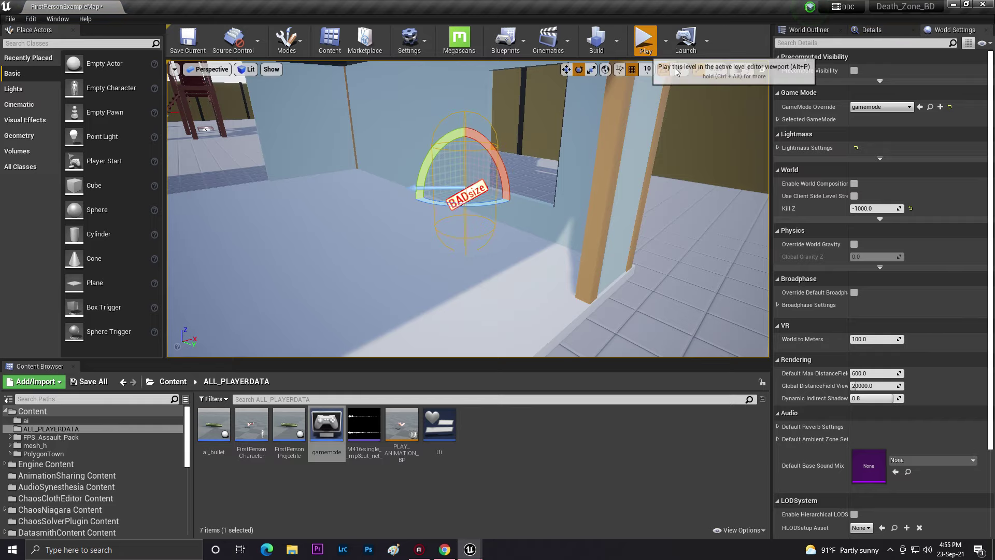
Playtest the level twice in a row to check where the player spawns
{"action": "left_click", "coordinate": [645, 39]}
{"action": "key", "text": "Escape"}
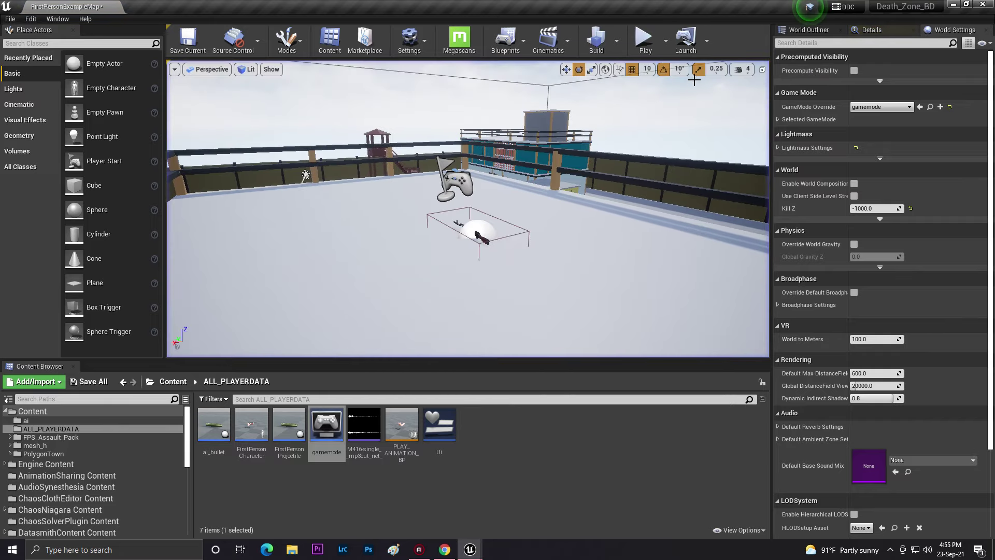
{"action": "left_click", "coordinate": [646, 39]}
{"action": "key", "text": "Escape"}
Show the details of the Player Start on the teal building's ground floor
{"action": "key", "text": "s"}
{"action": "right_click_drag", "start_coordinate": [650, 120], "coordinate": [719, 139]}
{"action": "key", "text": "d"}
{"action": "key", "text": "d"}
{"action": "key", "text": "w"}
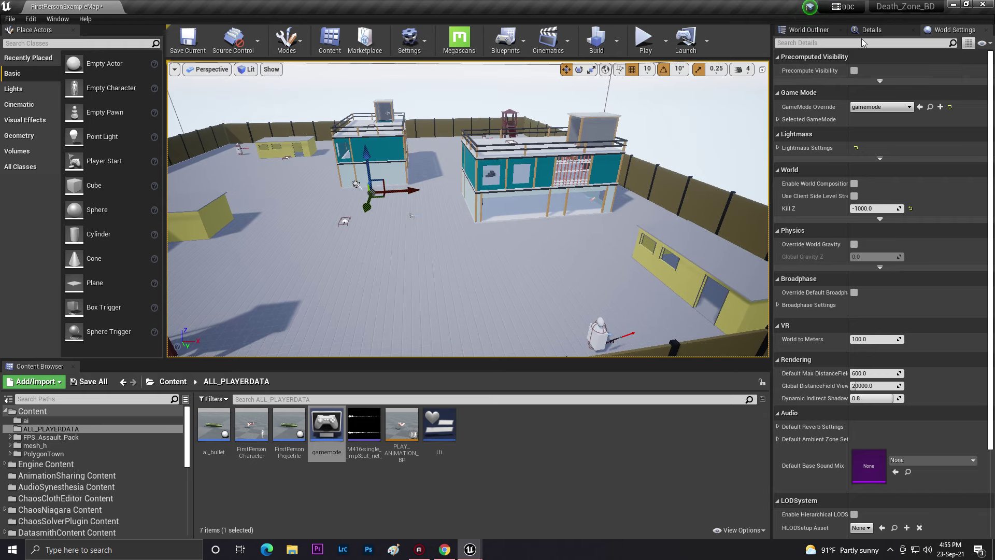
{"action": "left_click", "coordinate": [863, 31]}
{"action": "left_click", "coordinate": [593, 200]}
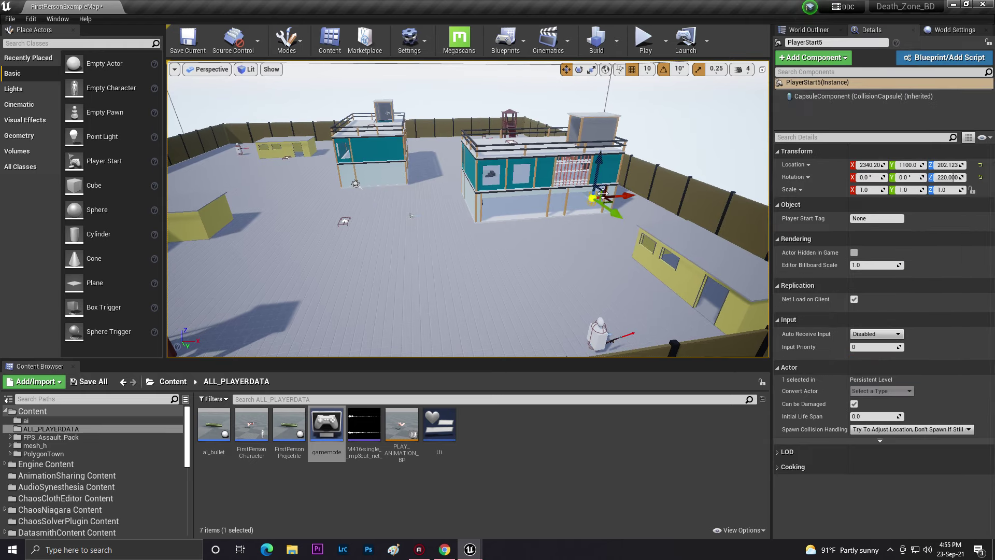
Inspect the map around the teal buildings and the watchtower to check the spawn point layout
{"action": "key", "text": "w"}
{"action": "right_click_drag", "start_coordinate": [593, 200], "coordinate": [593, 200]}
{"action": "key", "text": "d"}
{"action": "left_click", "coordinate": [687, 129]}
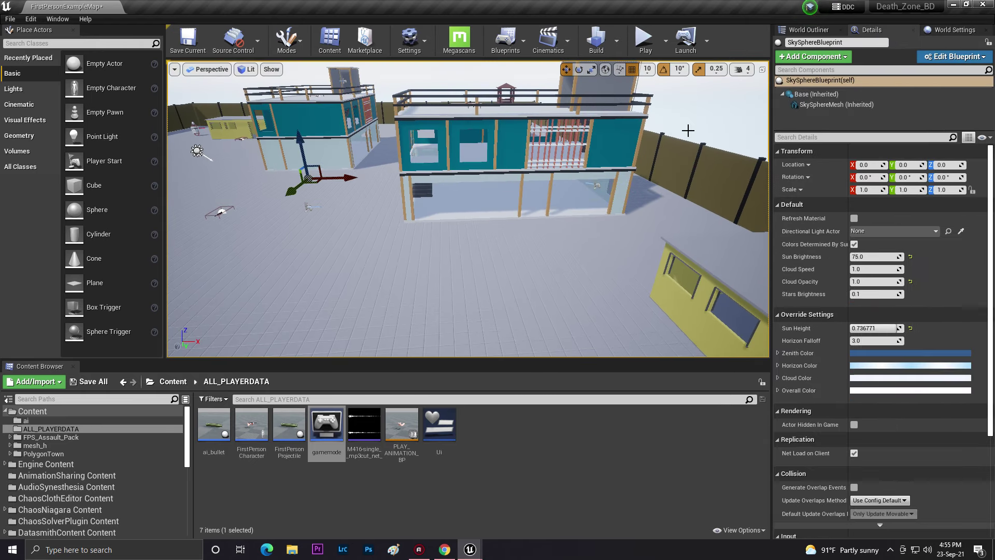
{"action": "key", "text": "w"}
{"action": "right_click_drag", "start_coordinate": [687, 129], "coordinate": [724, 133]}
{"action": "key", "text": "w"}
{"action": "key", "text": "w"}
{"action": "key", "text": "w"}
{"action": "key", "text": "s"}
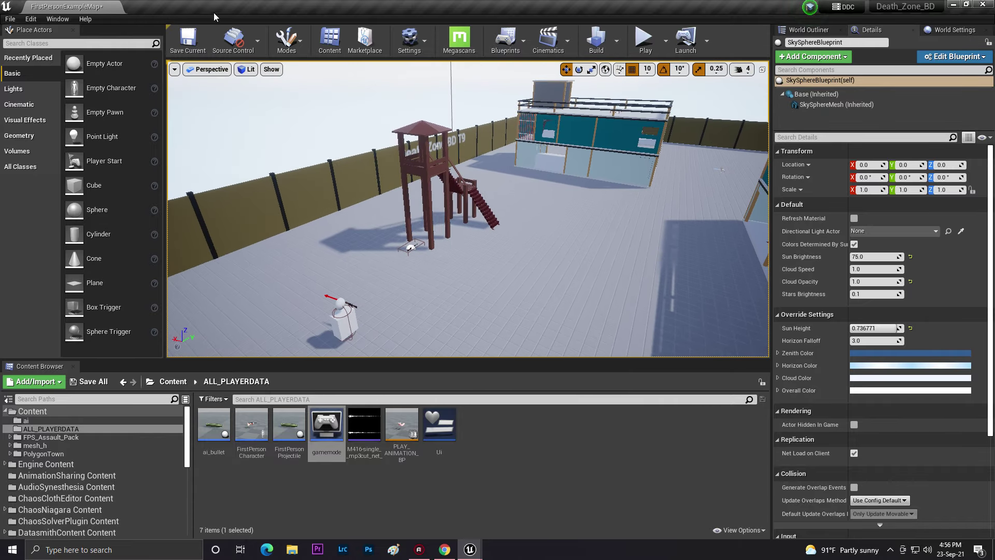
Save the current level and return to the root Content folder
{"action": "left_click", "coordinate": [196, 32]}
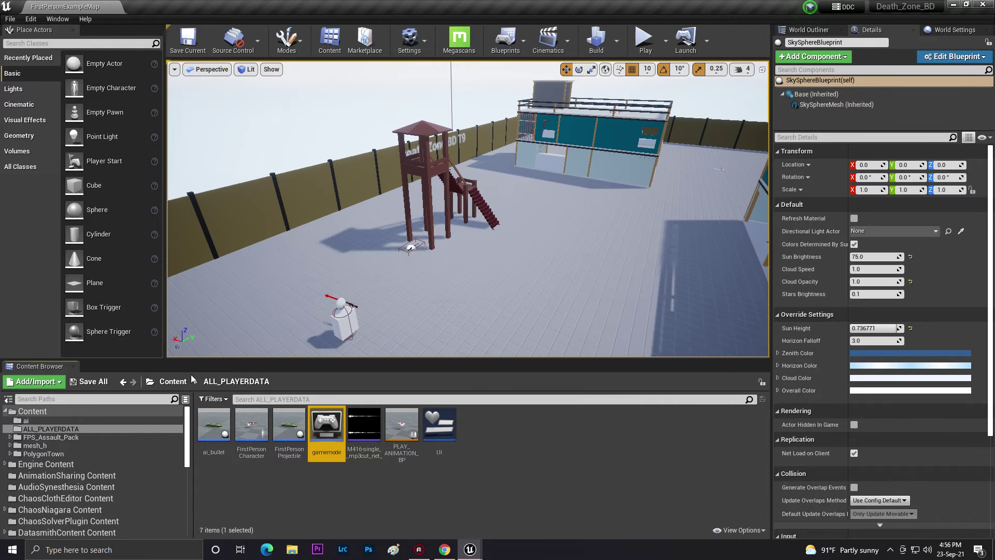
{"action": "left_click", "coordinate": [166, 381]}
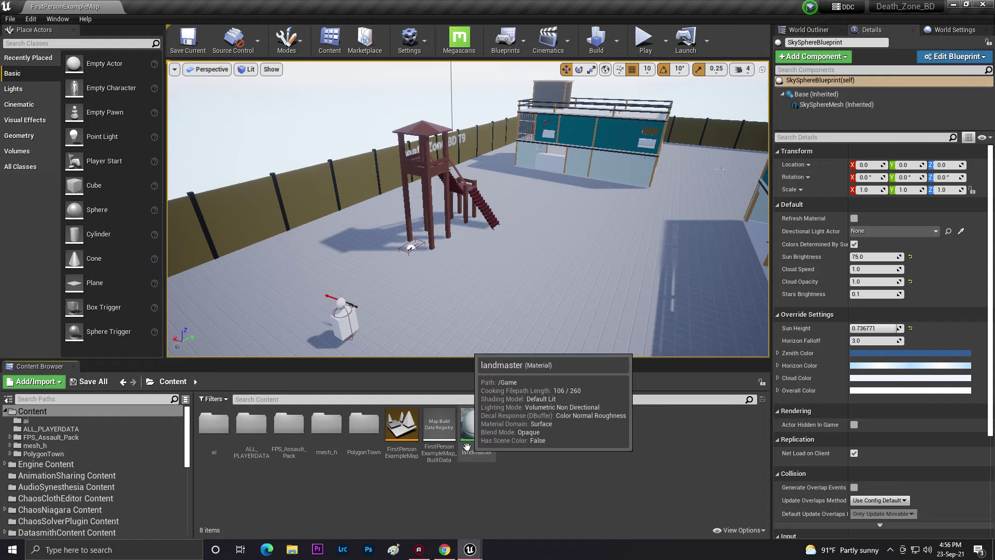
In the project's Packaging settings, set Build Configuration to Shipping and Build to Always
{"action": "left_click", "coordinate": [410, 40]}
{"action": "left_click", "coordinate": [417, 80]}
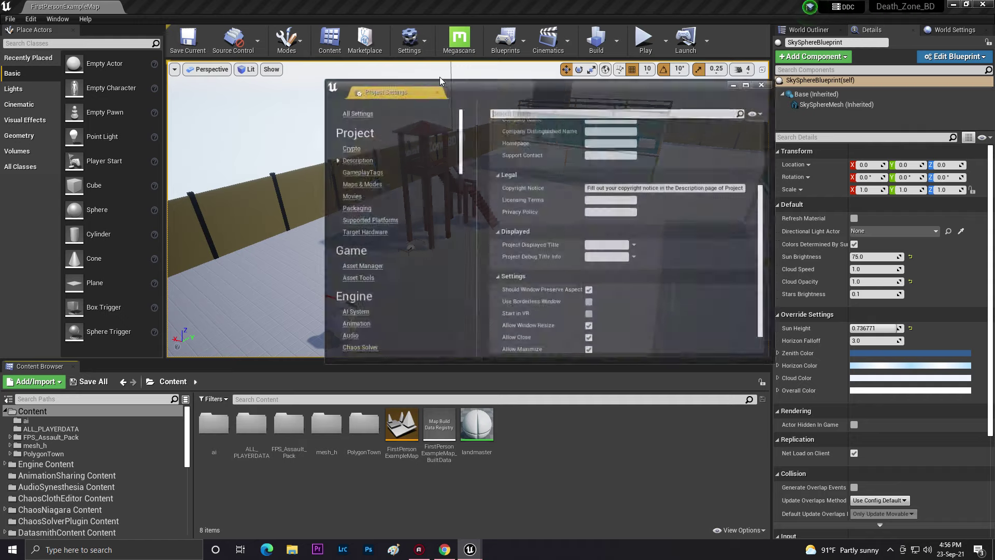
{"action": "right_click_drag", "start_coordinate": [635, 109], "coordinate": [635, 121]}
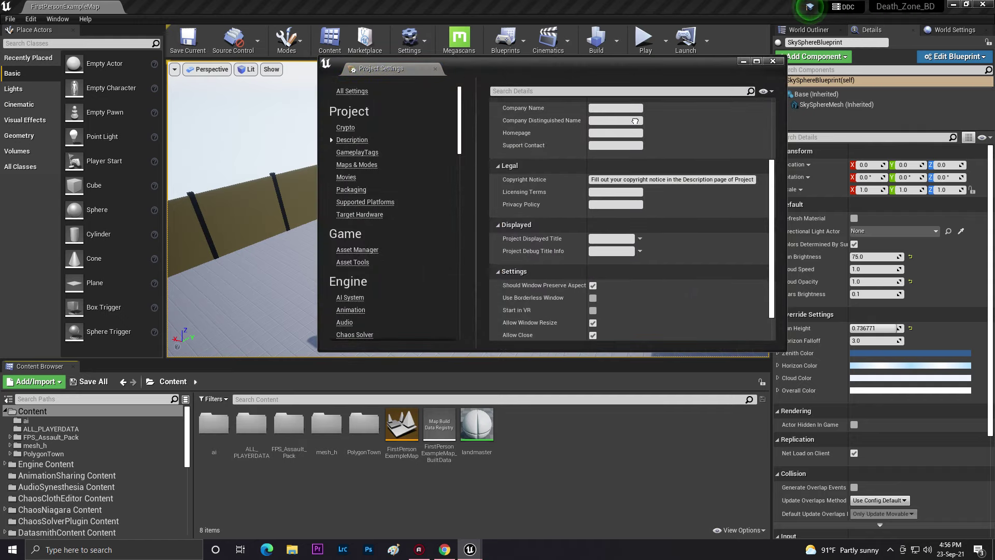
{"action": "left_click", "coordinate": [757, 61]}
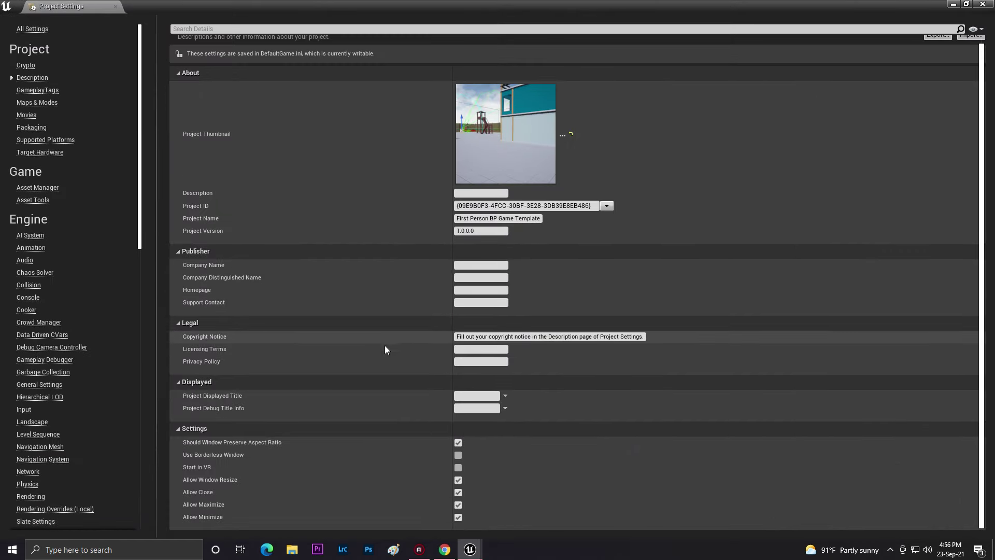
{"action": "scroll", "coordinate": [33, 95], "scroll_direction": "down", "scroll_amount": 1}
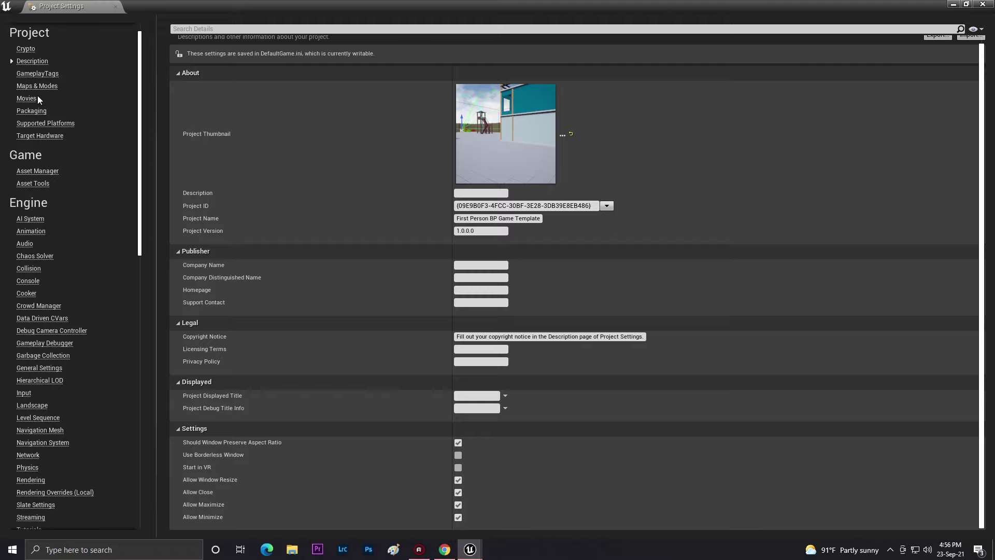
{"action": "left_click", "coordinate": [33, 114]}
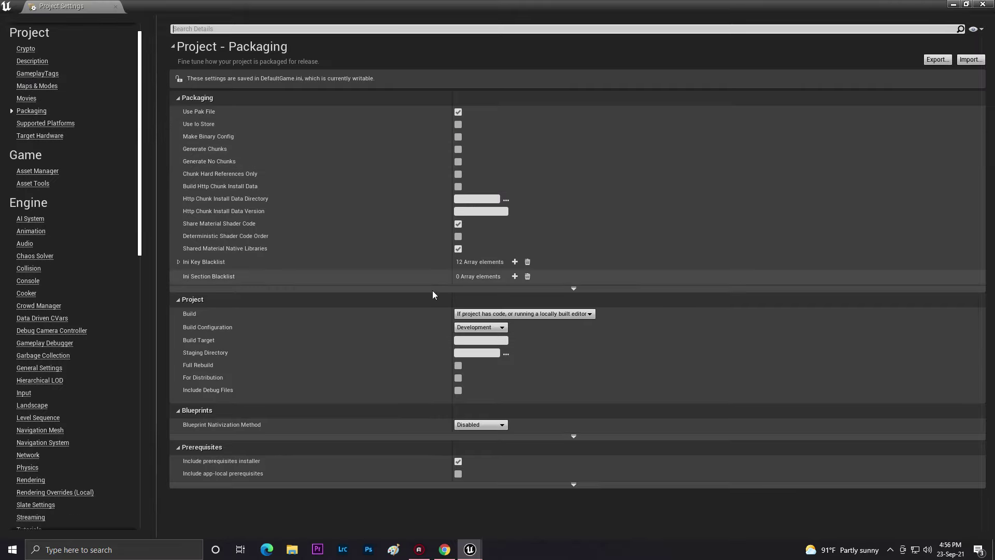
{"action": "left_click", "coordinate": [481, 327]}
{"action": "left_click", "coordinate": [468, 363]}
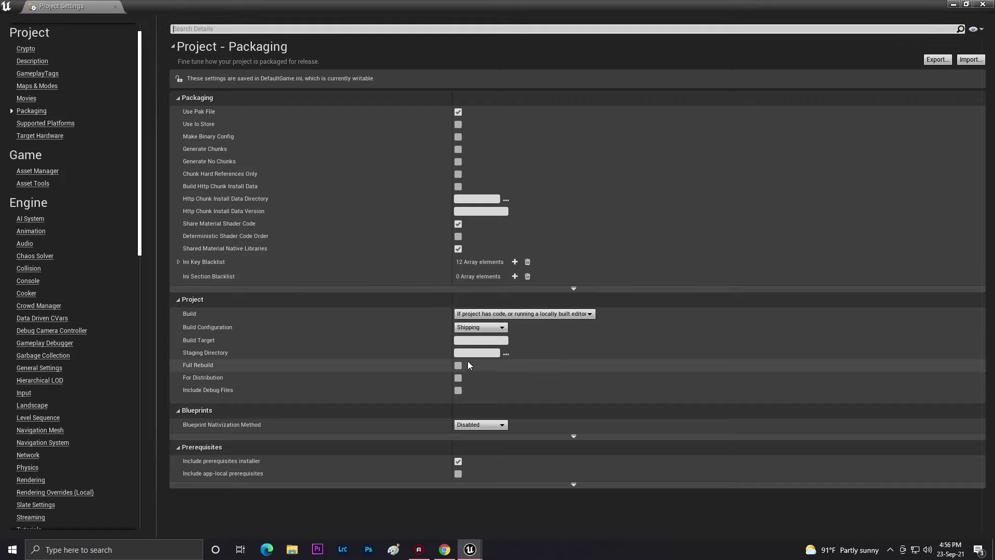
{"action": "left_click", "coordinate": [491, 315]}
{"action": "left_click", "coordinate": [488, 323]}
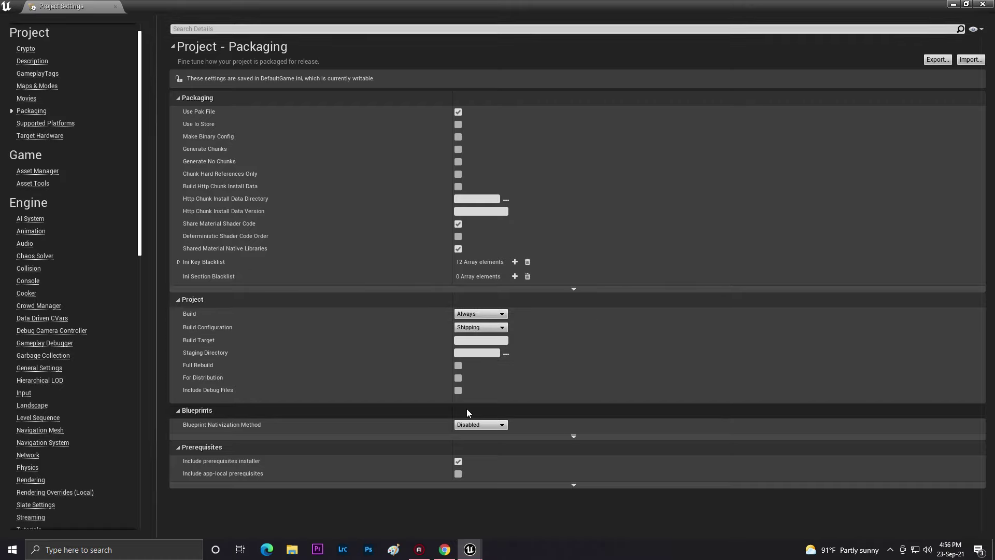
Enable Full Rebuild and For Distribution, and turn off Include prerequisites installer
{"action": "left_click", "coordinate": [459, 365]}
{"action": "left_click", "coordinate": [459, 378]}
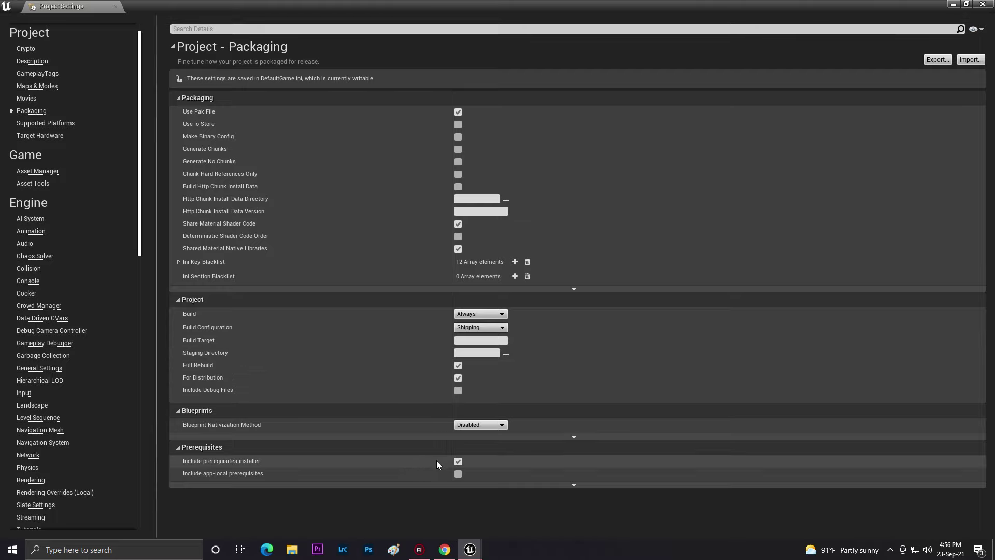
{"action": "left_click", "coordinate": [458, 461]}
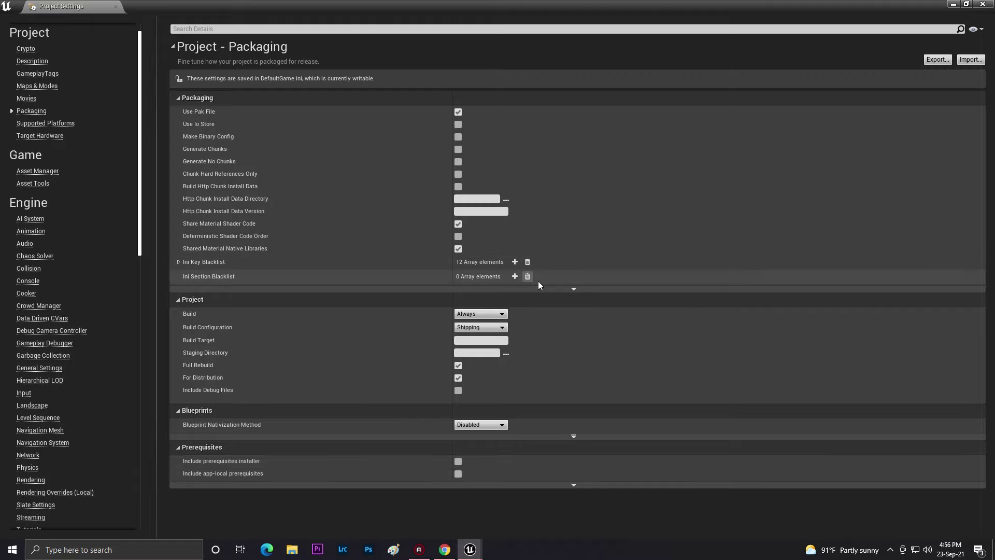
Expand the advanced packaging options and enable Cook only maps
{"action": "left_click", "coordinate": [574, 288]}
{"action": "scroll", "coordinate": [407, 278], "scroll_direction": "down", "scroll_amount": 5}
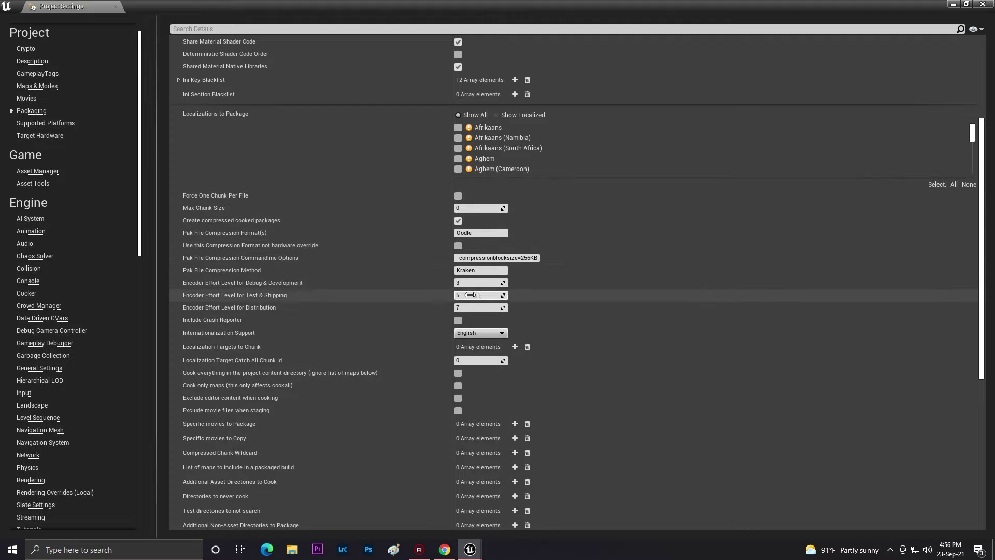
{"action": "mouse_move", "coordinate": [290, 261]}
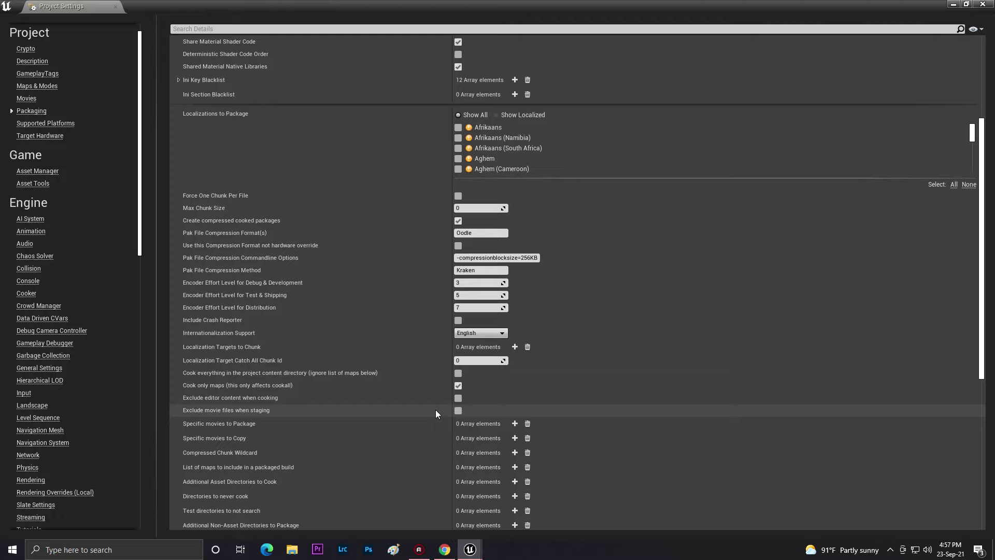
{"action": "scroll", "coordinate": [435, 410], "scroll_direction": "down", "scroll_amount": 2}
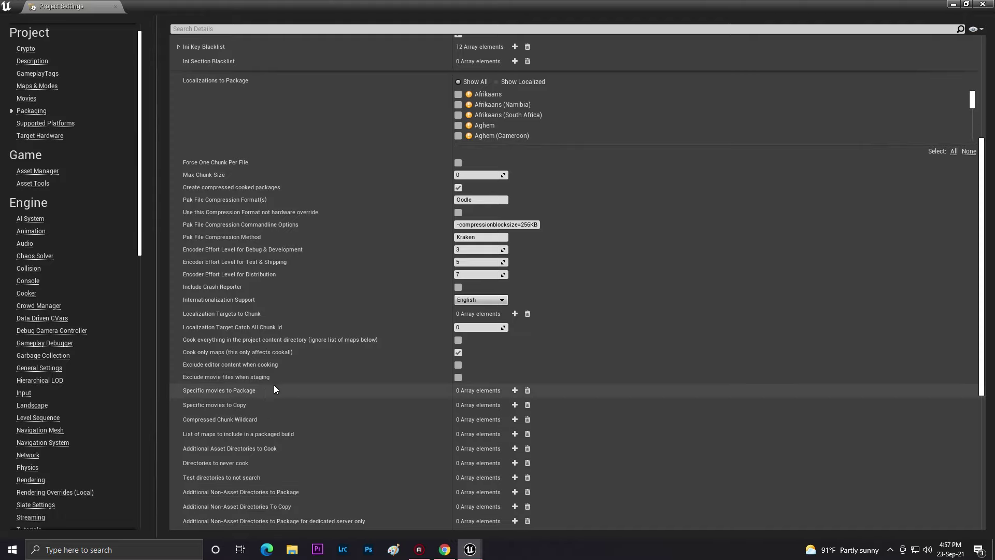
{"action": "scroll", "coordinate": [332, 393], "scroll_direction": "down", "scroll_amount": 6}
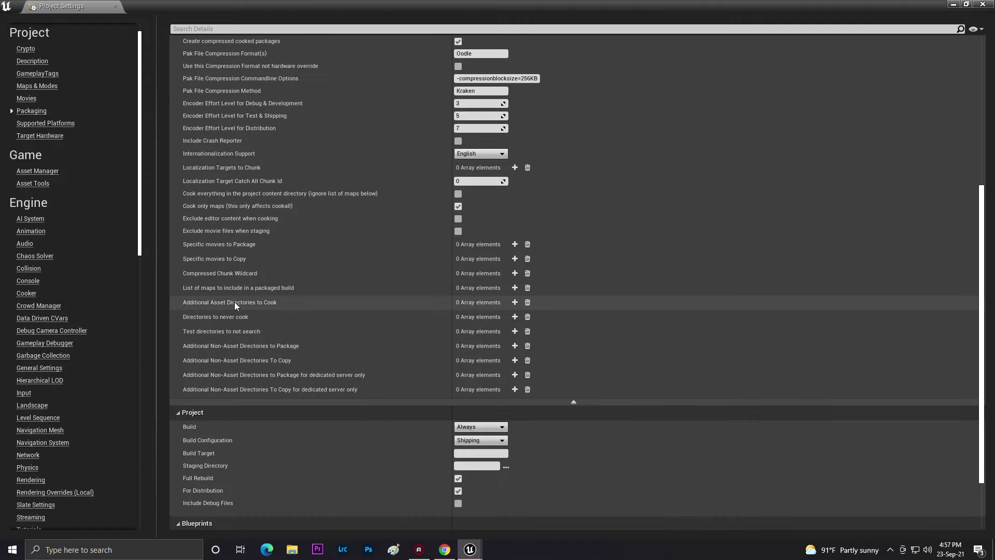
{"action": "scroll", "coordinate": [337, 353], "scroll_direction": "down", "scroll_amount": 3}
{"action": "scroll", "coordinate": [419, 275], "scroll_direction": "up", "scroll_amount": 5}
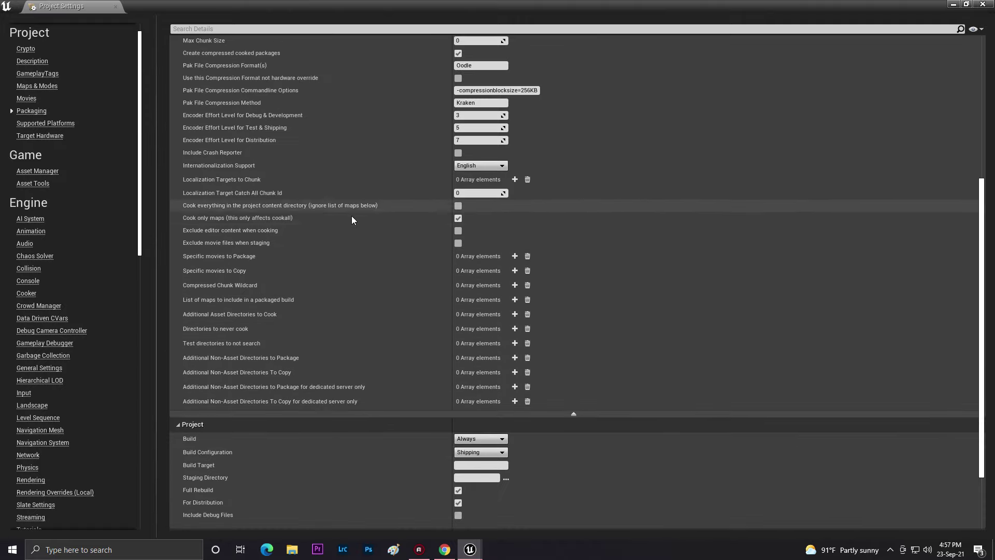
Limit the project's supported platforms to Android and Windows (64-bit)
{"action": "left_click", "coordinate": [46, 123]}
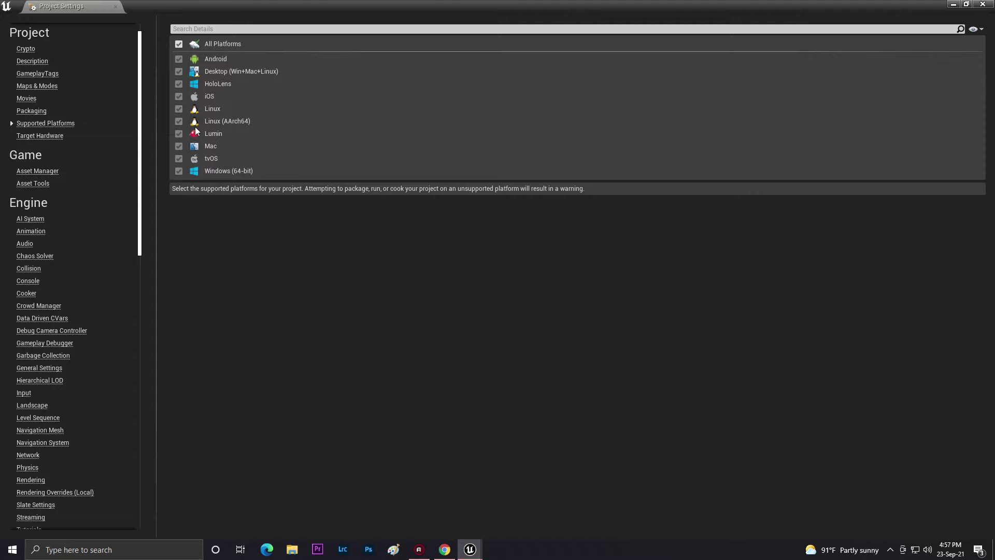
{"action": "left_click", "coordinate": [179, 44]}
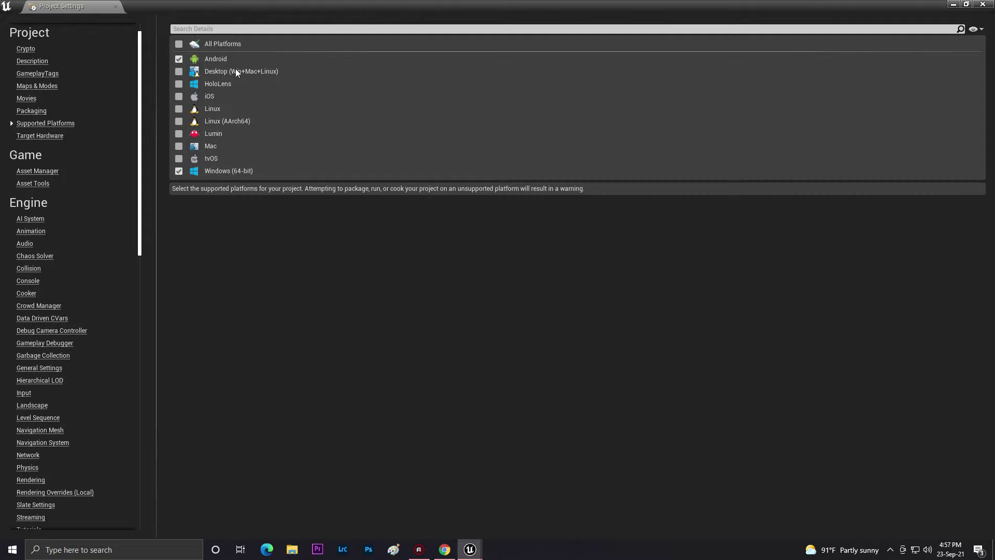
Review the project's Target Hardware settings and the engine's Input, Landscape, navigation, network and rendering settings
{"action": "left_click", "coordinate": [56, 137]}
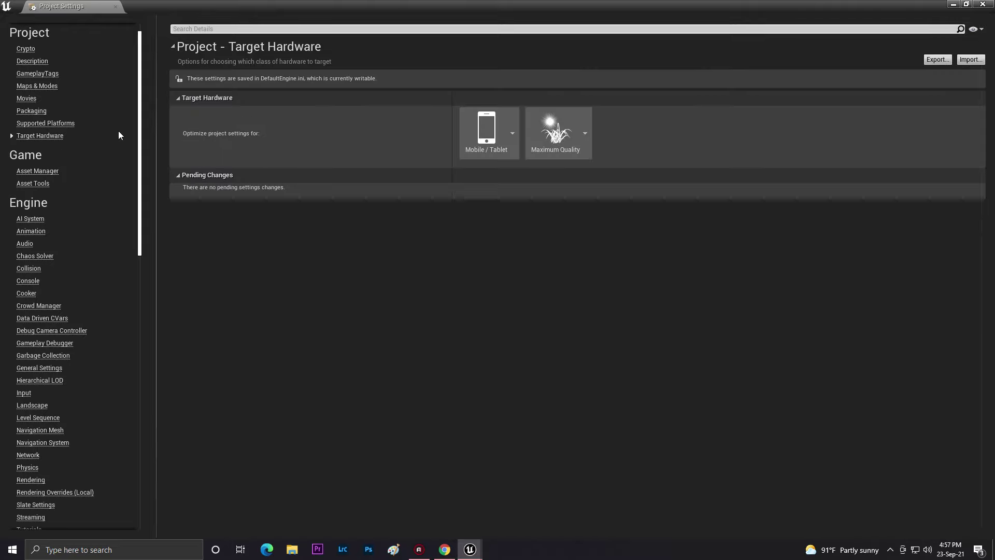
{"action": "scroll", "coordinate": [53, 209], "scroll_direction": "down", "scroll_amount": 3}
{"action": "scroll", "coordinate": [74, 213], "scroll_direction": "down", "scroll_amount": 6}
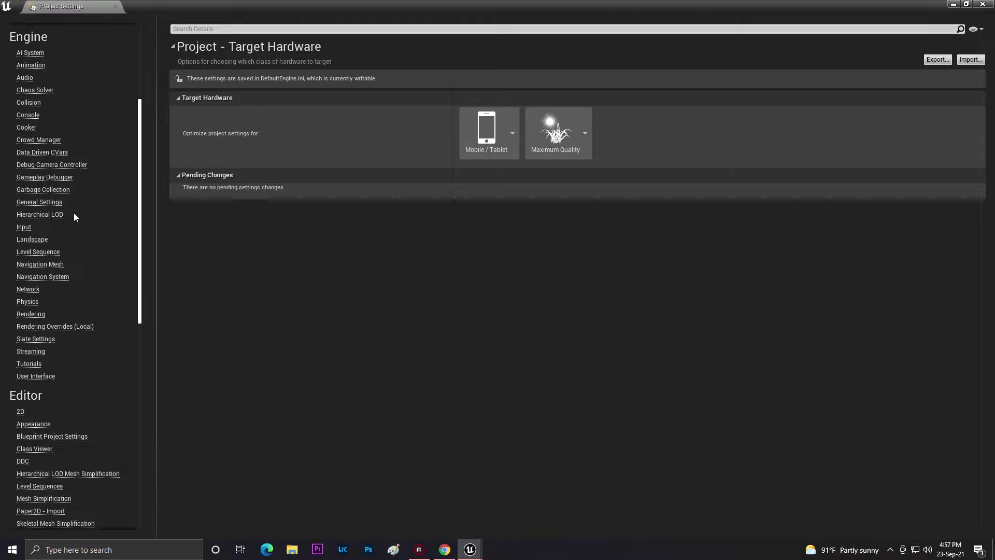
{"action": "left_click", "coordinate": [23, 144]}
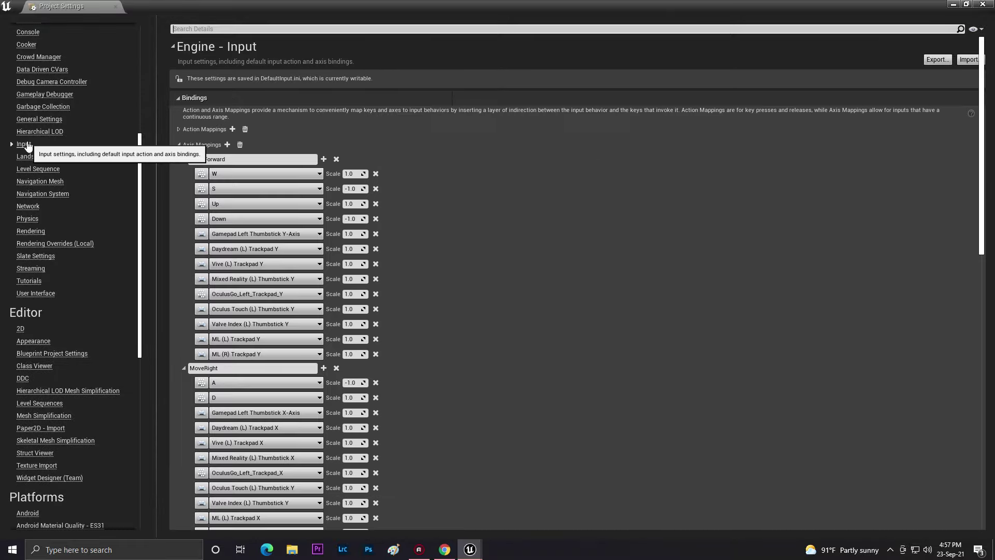
{"action": "left_click", "coordinate": [37, 159]}
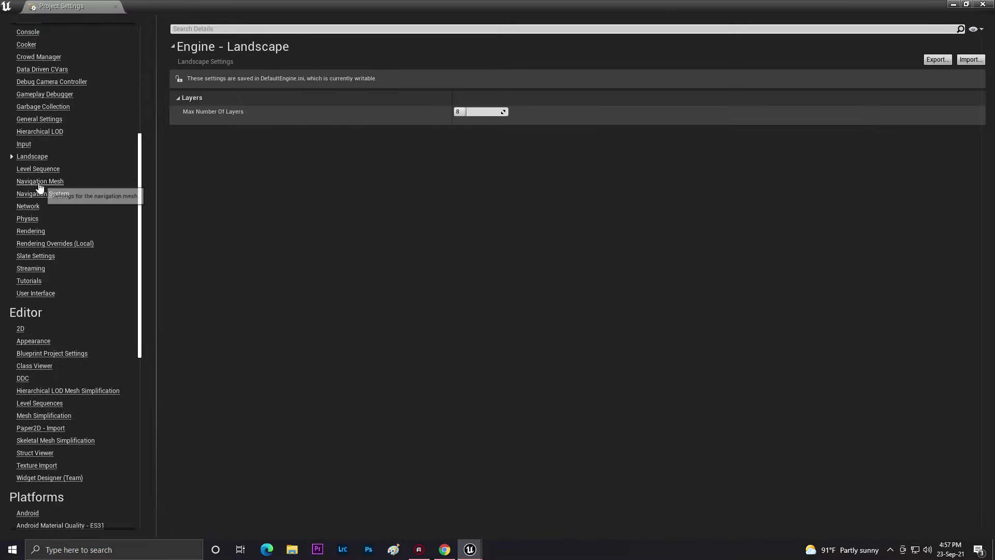
{"action": "left_click", "coordinate": [38, 195]}
{"action": "left_click", "coordinate": [32, 207]}
{"action": "left_click", "coordinate": [30, 231]}
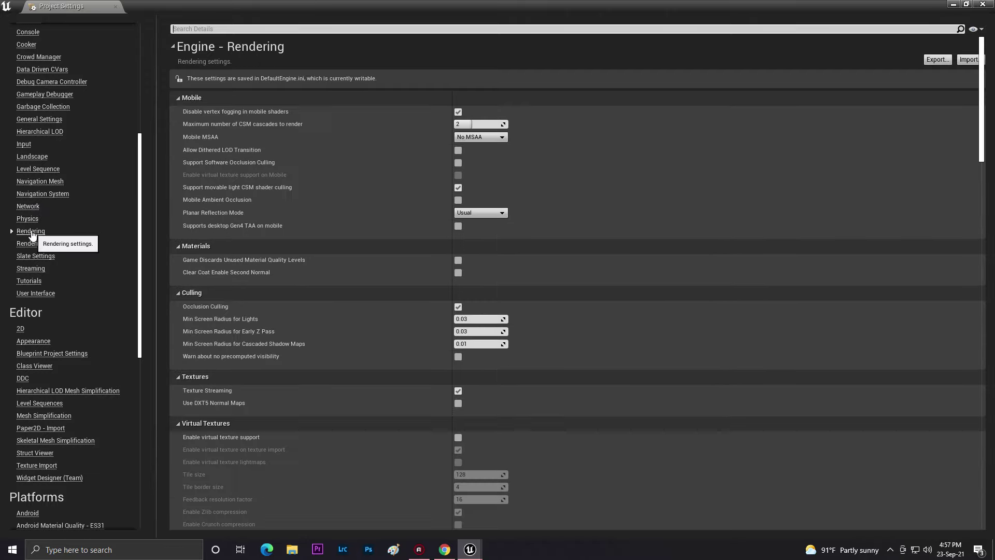
{"action": "left_click", "coordinate": [32, 245]}
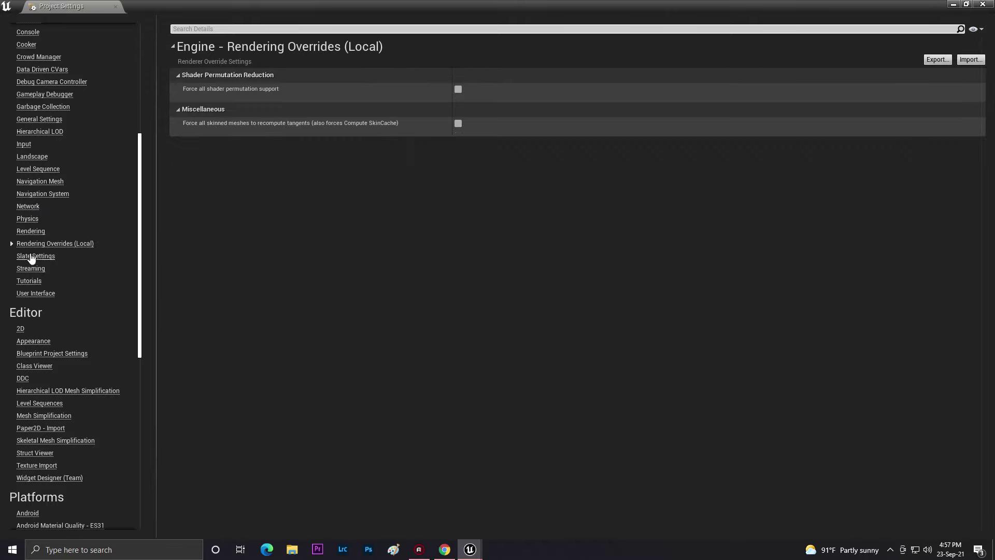